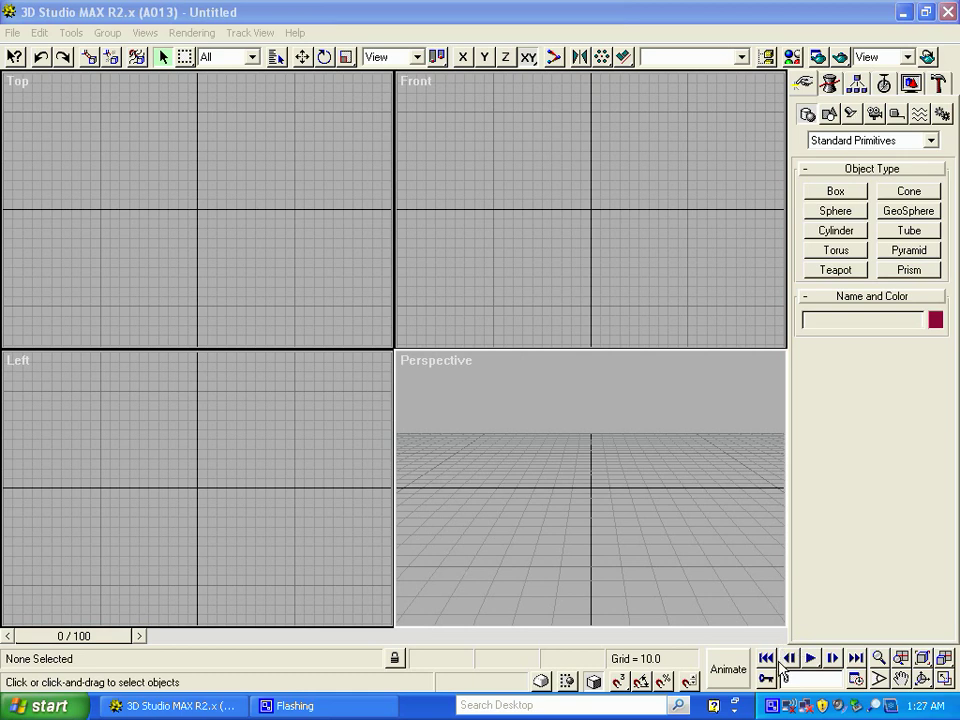
Draw a thin flat box over the origin in the Perspective view, about 0.63 long, 2.03 wide and 0.06 high
{"action": "left_click", "coordinate": [922, 682]}
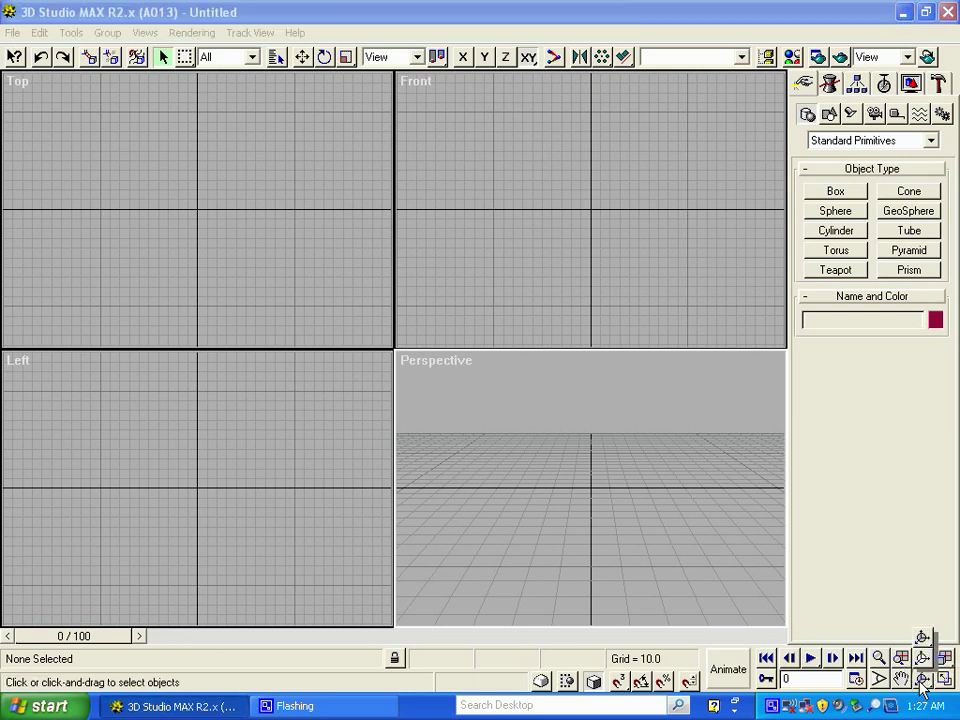
{"action": "left_click", "coordinate": [922, 682]}
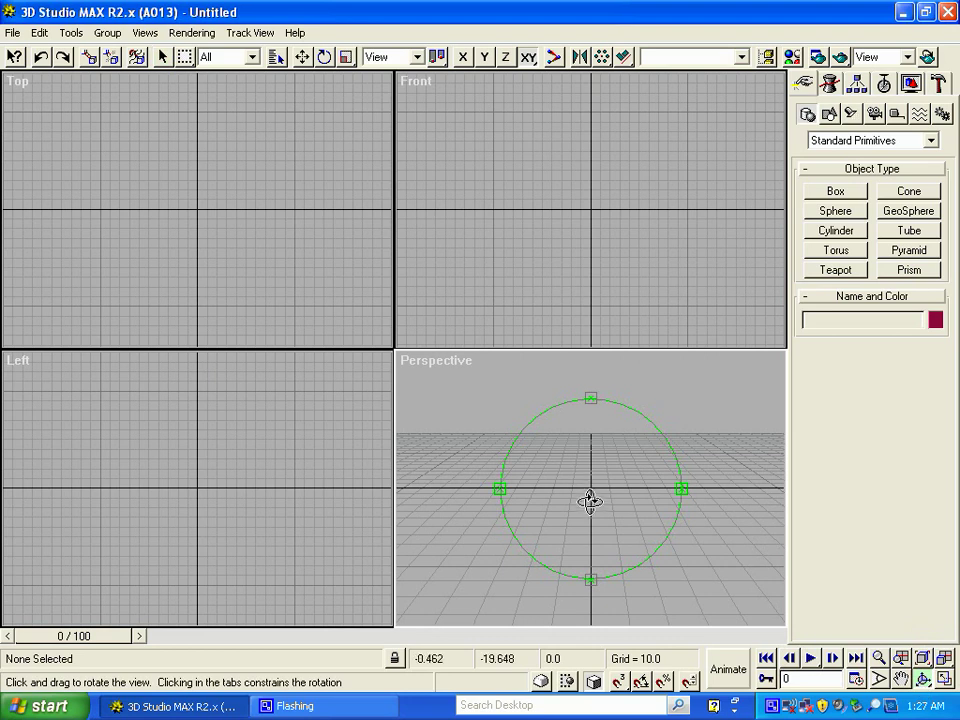
{"action": "left_click_drag", "start_coordinate": [591, 501], "coordinate": [590, 540]}
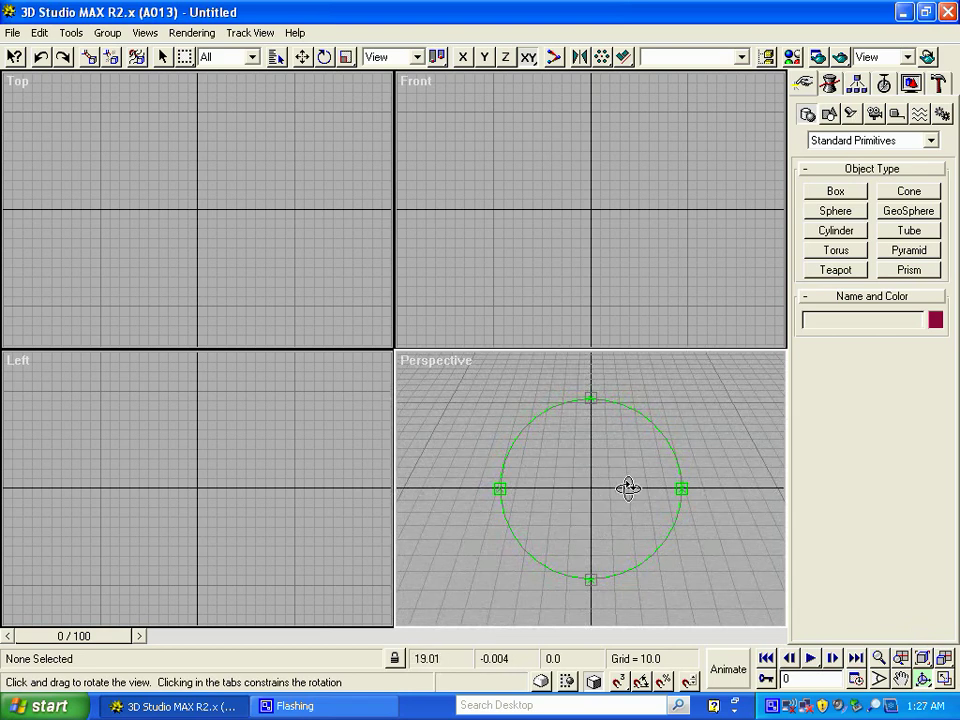
{"action": "left_click_drag", "start_coordinate": [589, 499], "coordinate": [591, 498]}
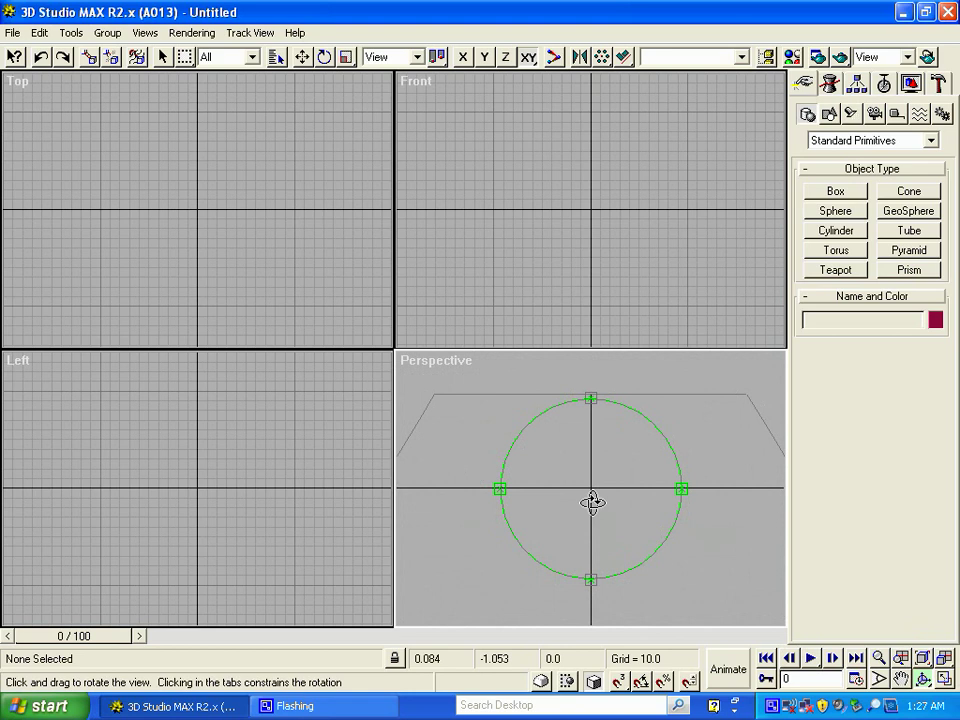
{"action": "left_click_drag", "start_coordinate": [592, 502], "coordinate": [593, 504]}
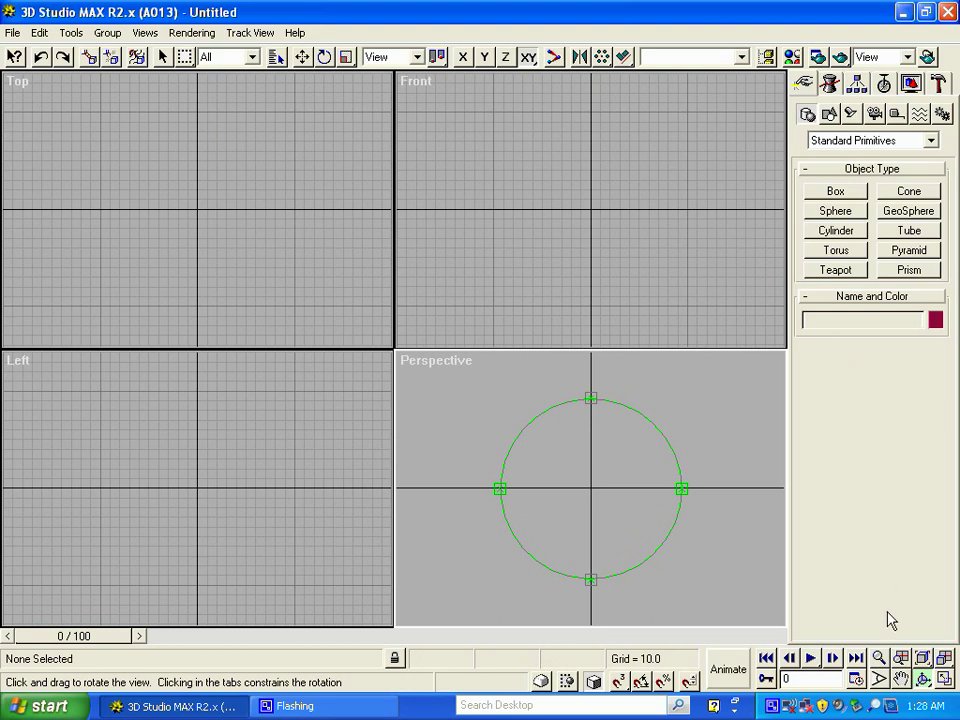
{"action": "left_click_drag", "start_coordinate": [594, 474], "coordinate": [596, 459]}
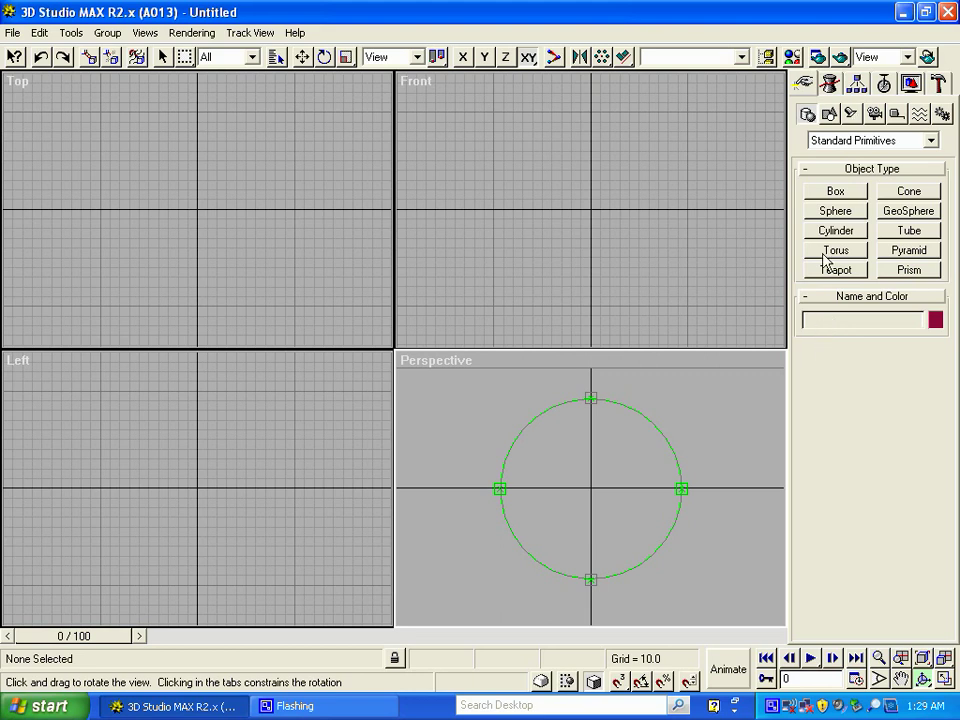
{"action": "left_click", "coordinate": [835, 192]}
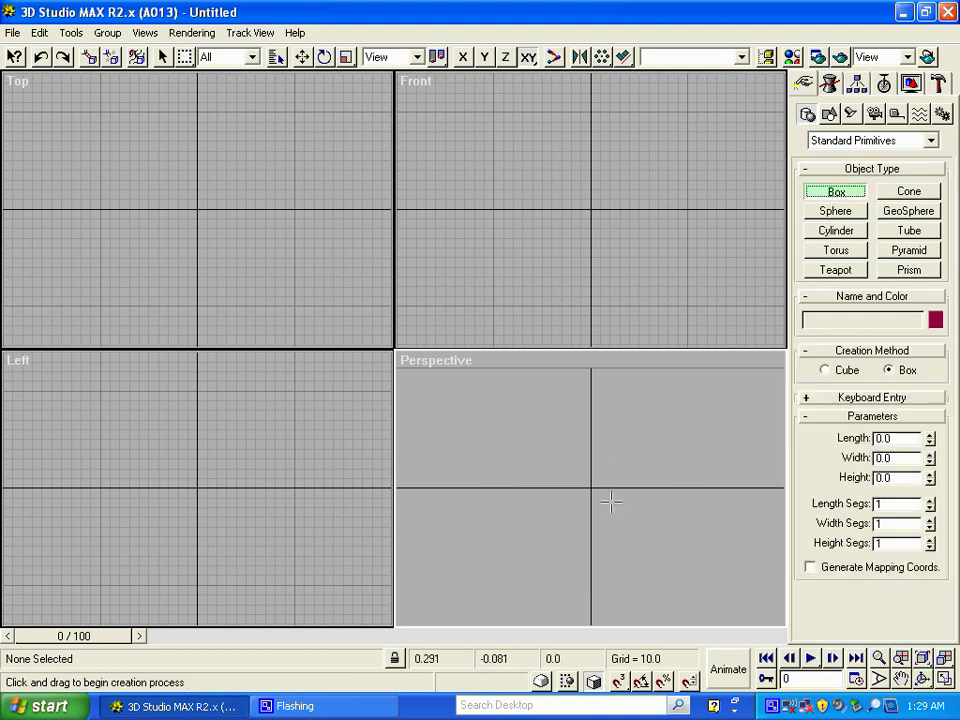
{"action": "left_click", "coordinate": [922, 678]}
{"action": "left_click_drag", "start_coordinate": [589, 491], "coordinate": [634, 394]}
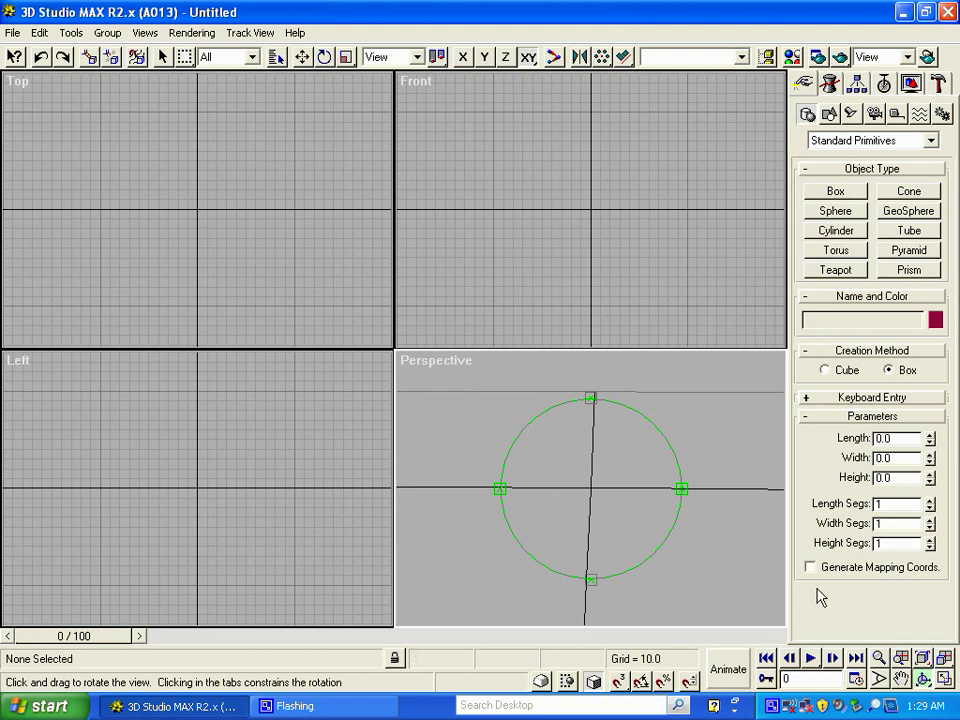
{"action": "left_click", "coordinate": [826, 193]}
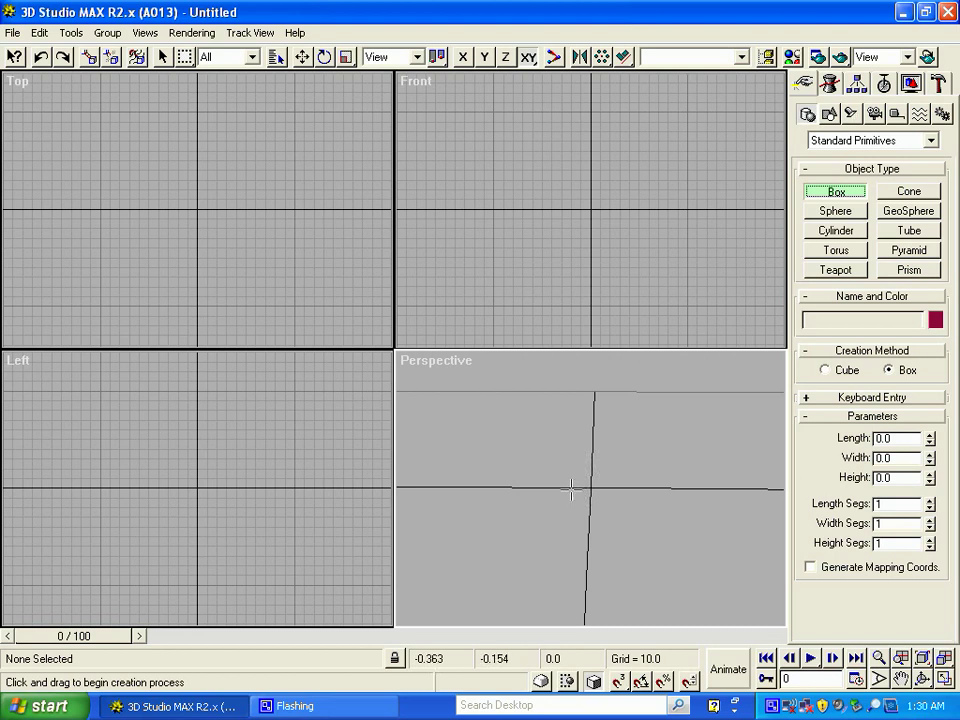
{"action": "left_click_drag", "start_coordinate": [565, 484], "coordinate": [662, 491]}
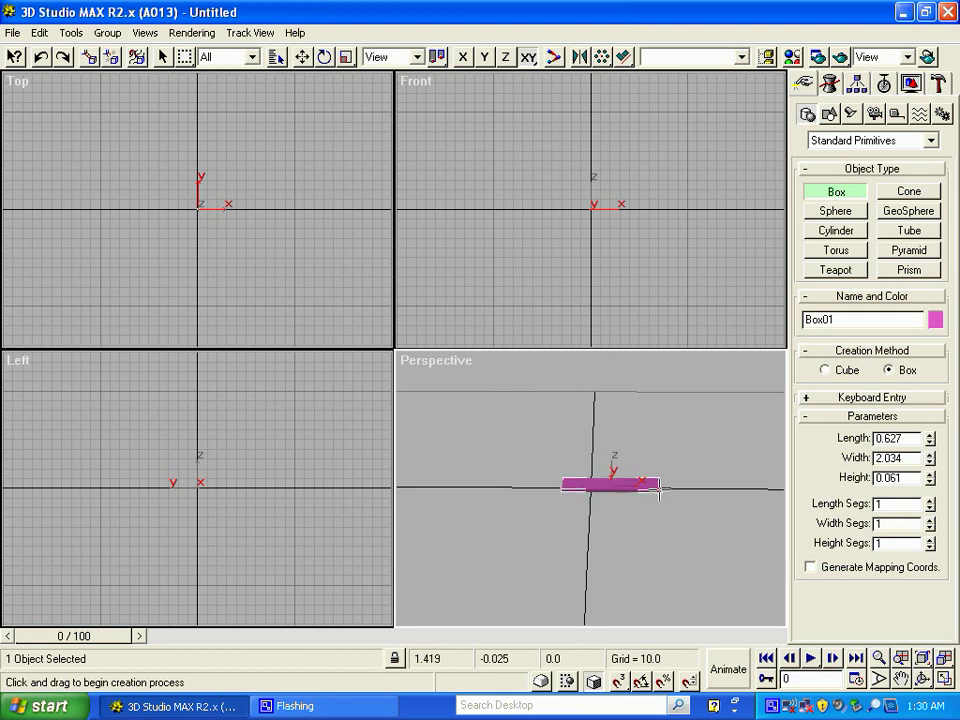
{"action": "left_click", "coordinate": [660, 490]}
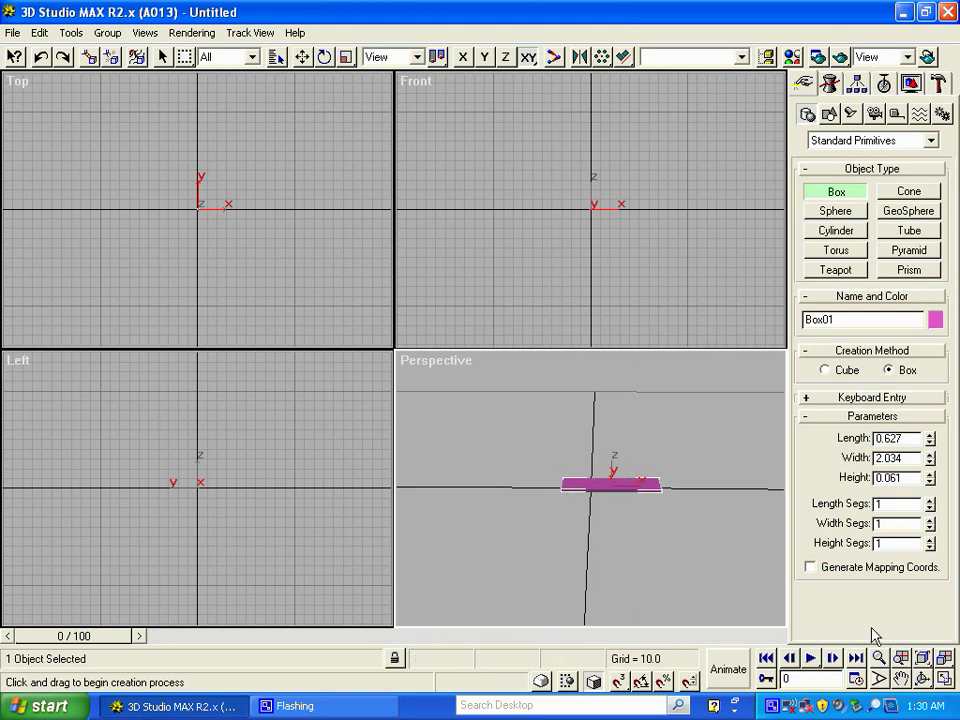
Draw a narrow second box lengthwise over the flat box in the Top view, about 0.16 long, 1.62 wide and 0.16 high
{"action": "left_click", "coordinate": [921, 679]}
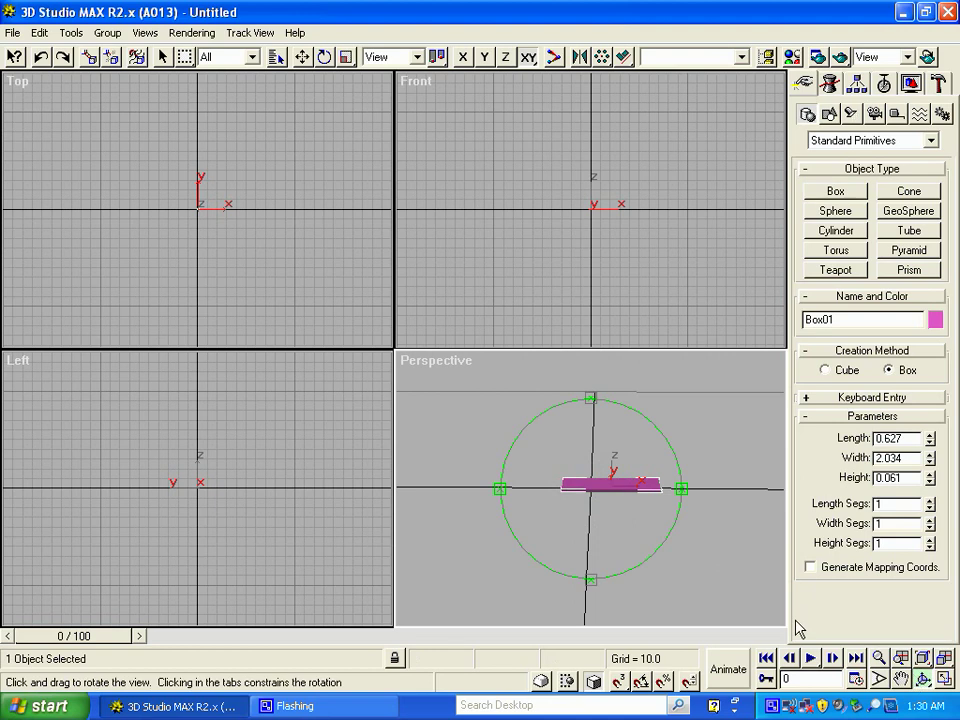
{"action": "left_click_drag", "start_coordinate": [615, 517], "coordinate": [611, 541]}
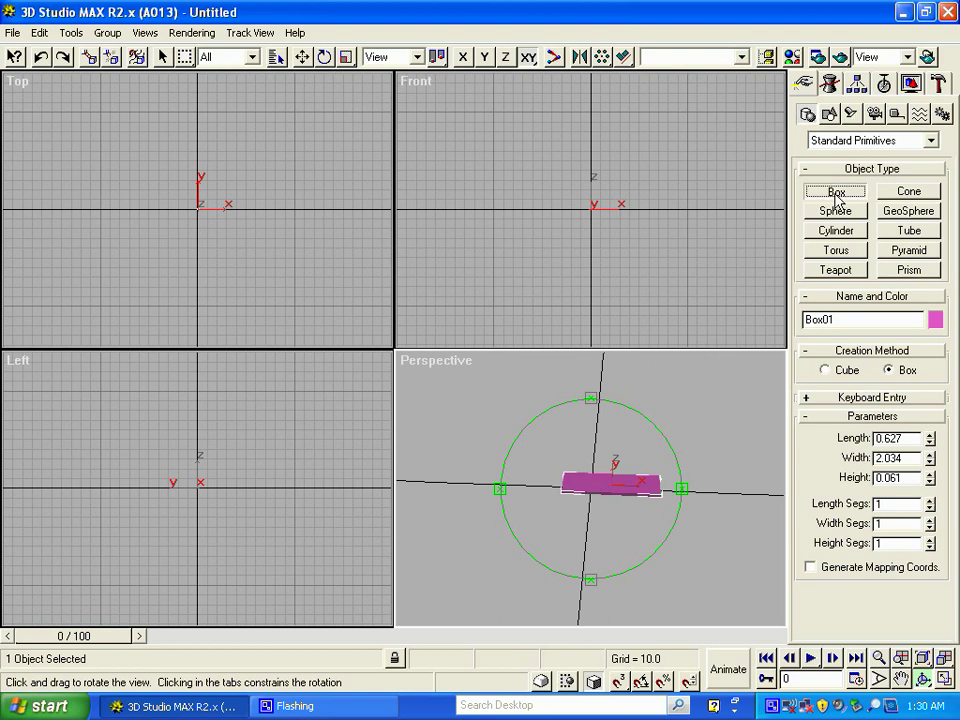
{"action": "left_click", "coordinate": [834, 193]}
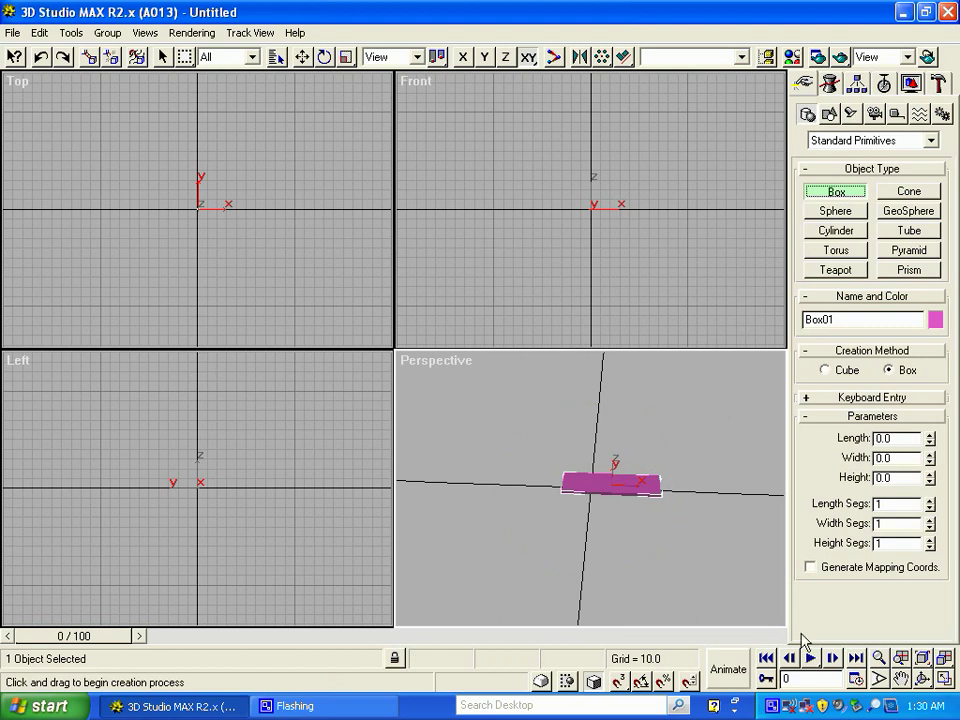
{"action": "left_click", "coordinate": [944, 659]}
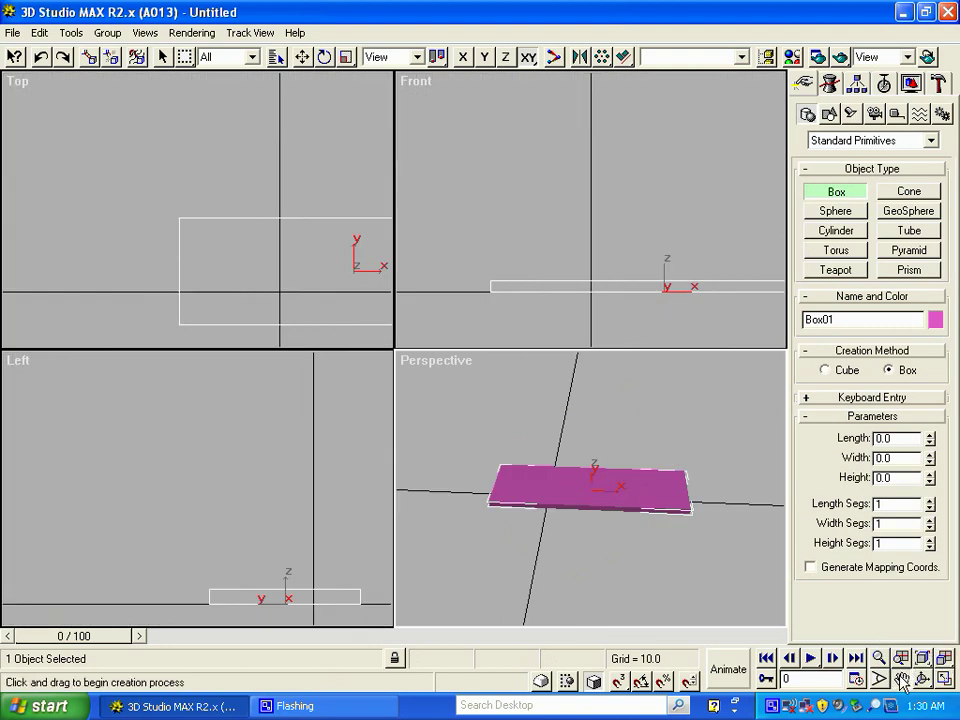
{"action": "left_click", "coordinate": [901, 680]}
{"action": "left_click_drag", "start_coordinate": [718, 306], "coordinate": [656, 279]}
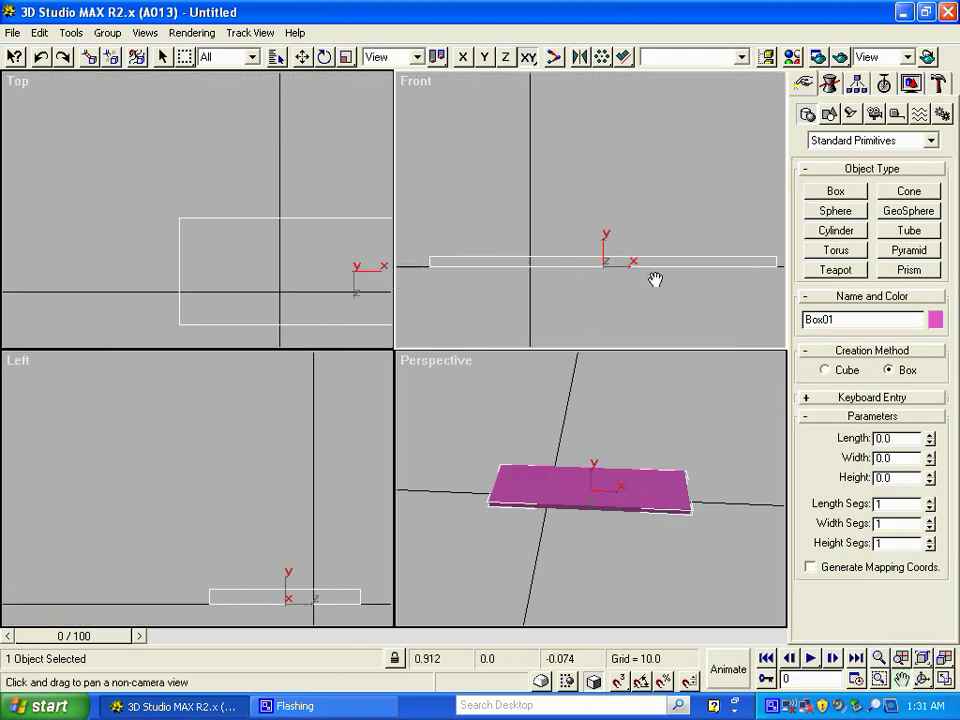
{"action": "left_click_drag", "start_coordinate": [356, 272], "coordinate": [184, 259]}
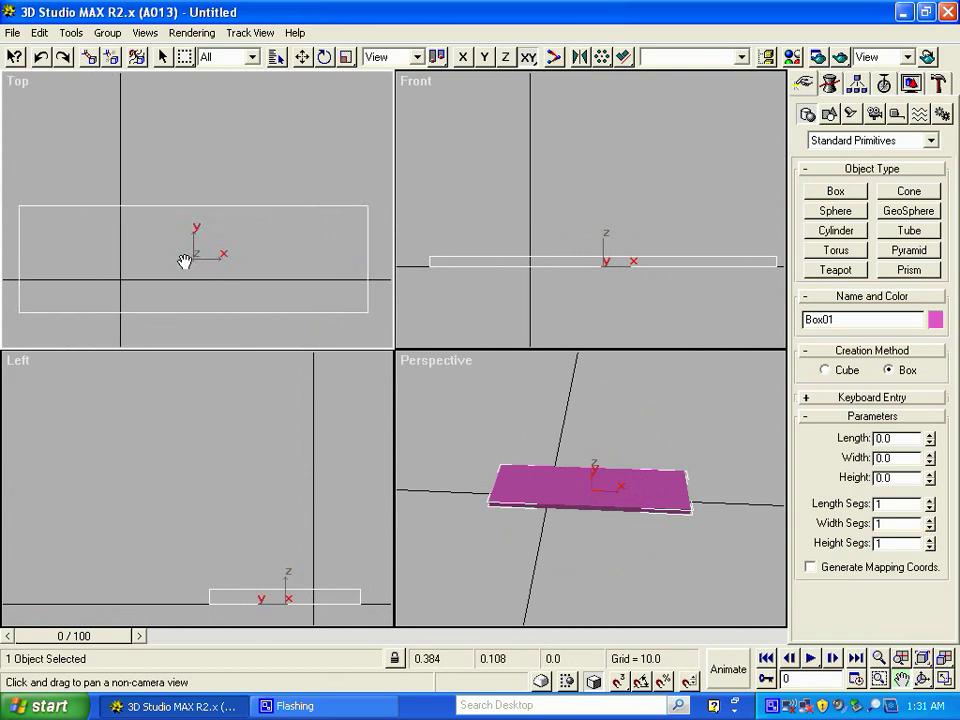
{"action": "left_click_drag", "start_coordinate": [229, 497], "coordinate": [166, 458]}
{"action": "scroll", "coordinate": [170, 462], "scroll_direction": "up", "scroll_amount": 2}
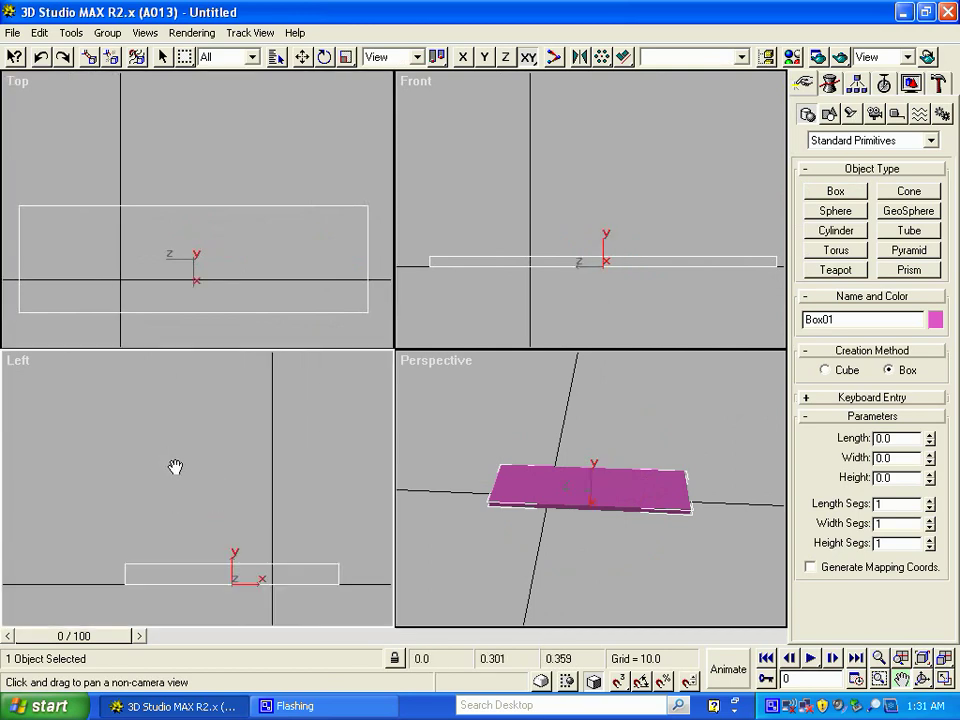
{"action": "left_click_drag", "start_coordinate": [233, 516], "coordinate": [195, 468]}
{"action": "scroll", "coordinate": [194, 467], "scroll_direction": "up", "scroll_amount": 2}
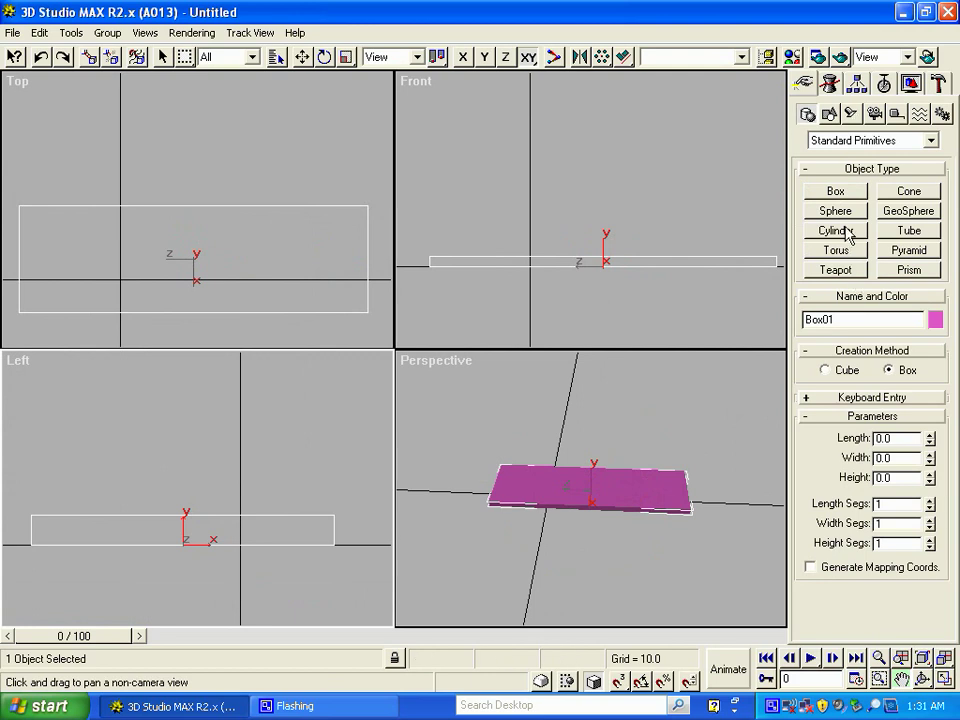
{"action": "left_click", "coordinate": [859, 198]}
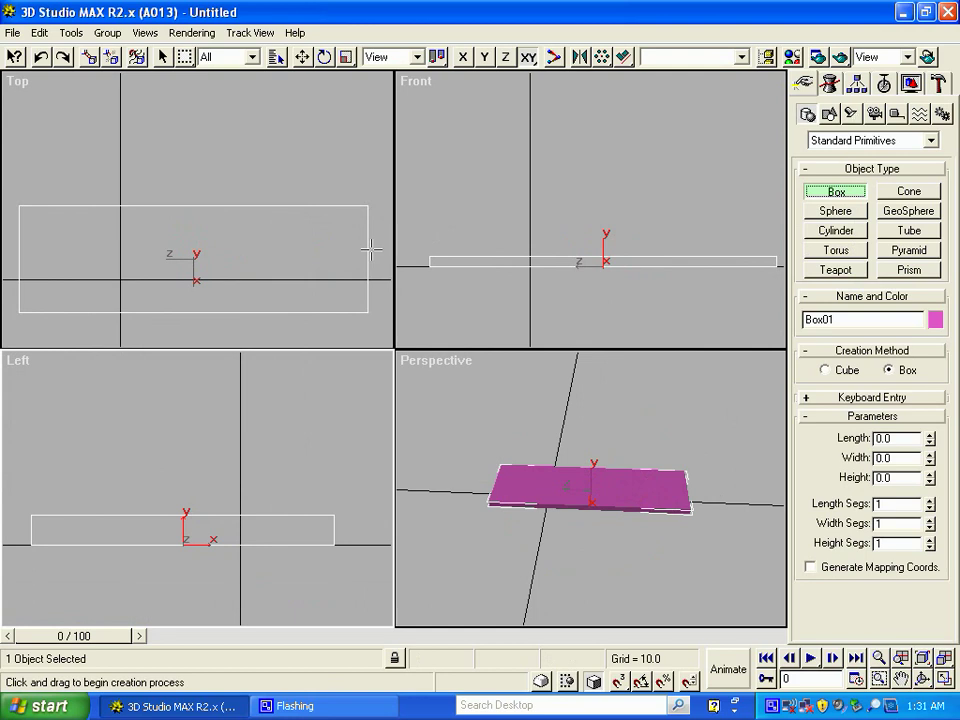
{"action": "left_click_drag", "start_coordinate": [371, 250], "coordinate": [93, 277]}
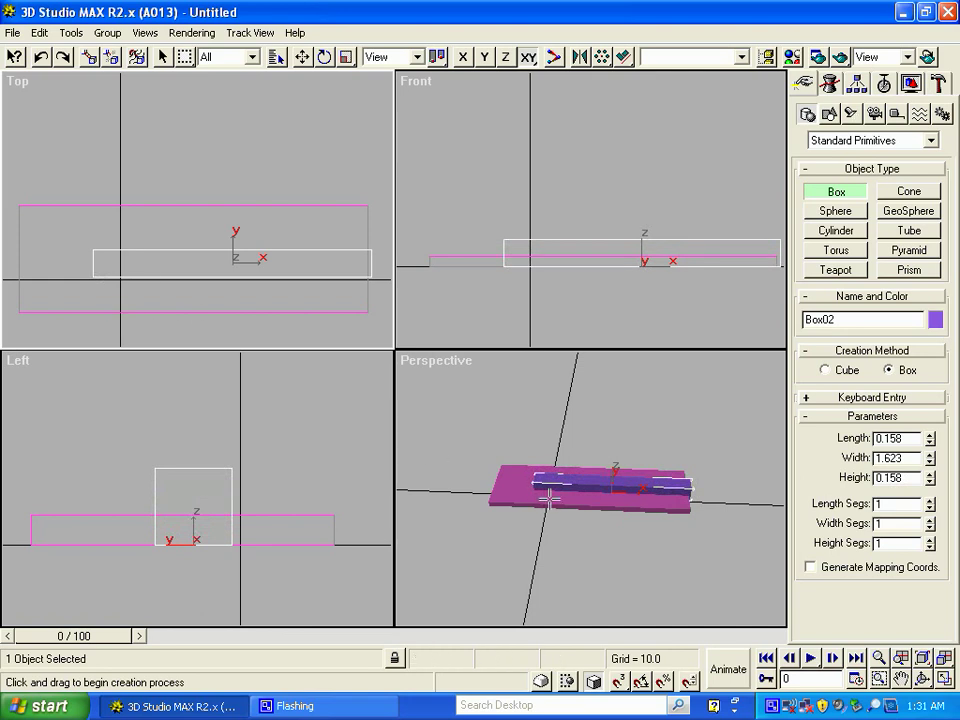
Align the narrow box to the flat box, center to center, in X, Y and Z position
{"action": "left_click", "coordinate": [625, 58]}
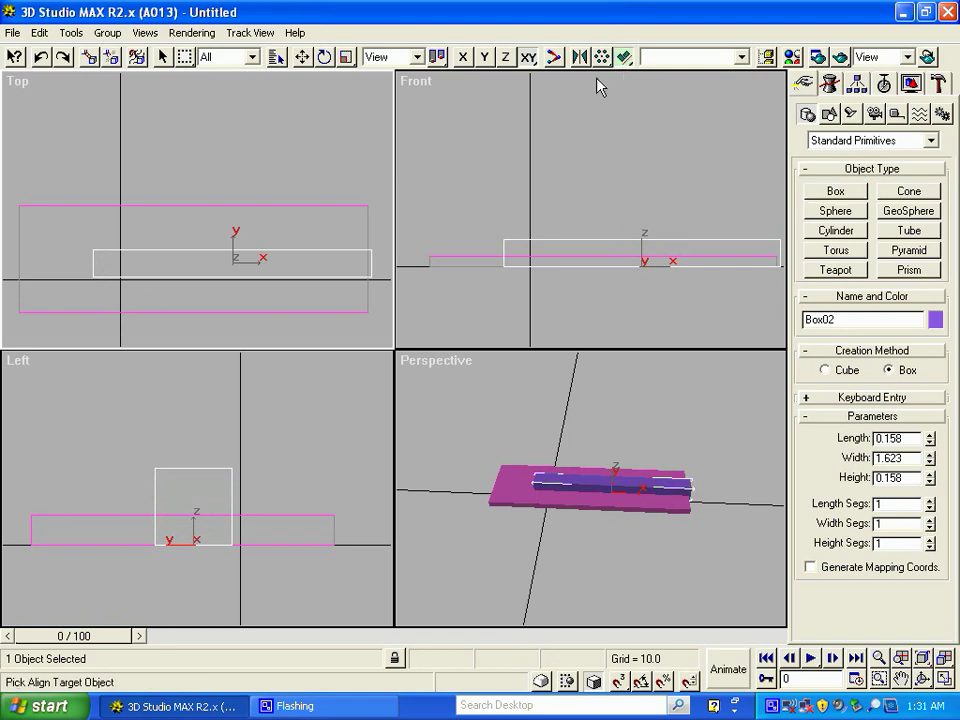
{"action": "left_click", "coordinate": [500, 478]}
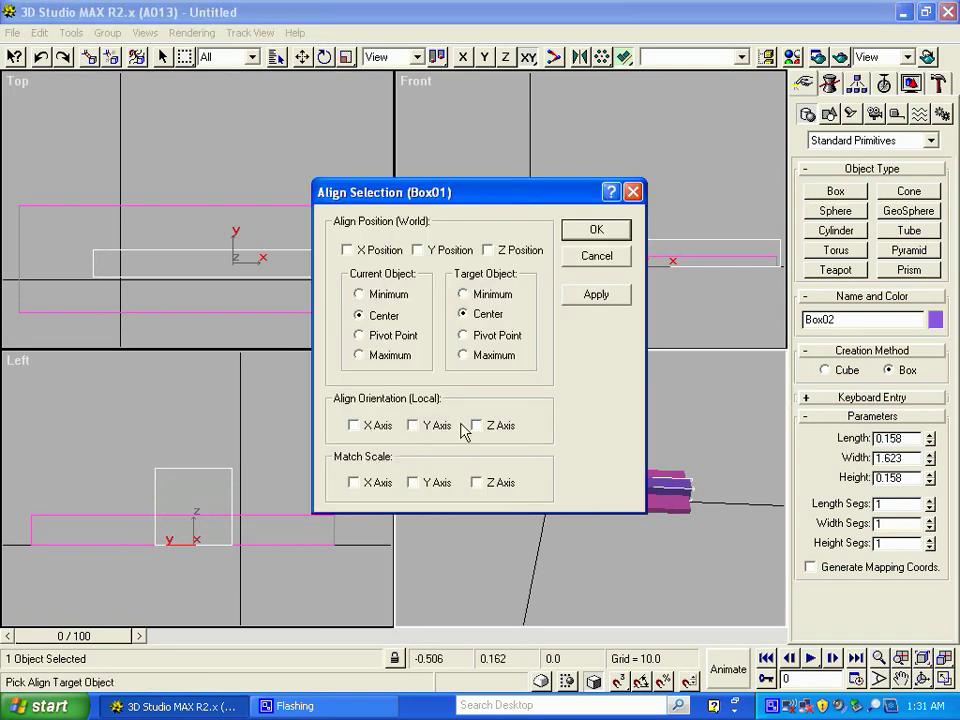
{"action": "left_click", "coordinate": [396, 250]}
{"action": "left_click", "coordinate": [446, 251]}
{"action": "left_click", "coordinate": [499, 250]}
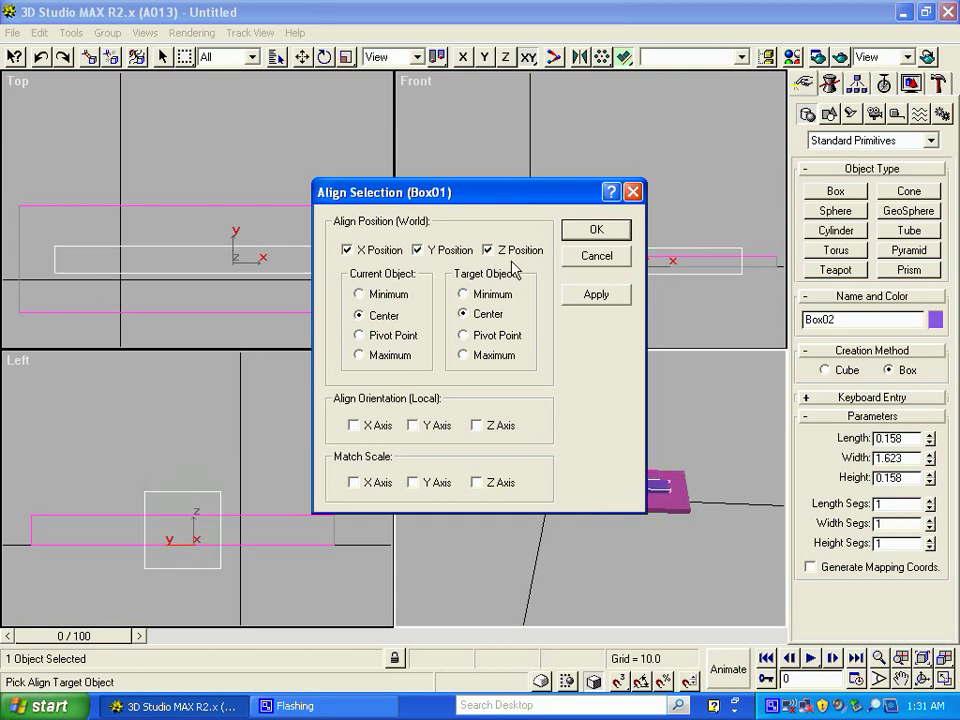
{"action": "left_click", "coordinate": [590, 295]}
{"action": "left_click", "coordinate": [594, 232]}
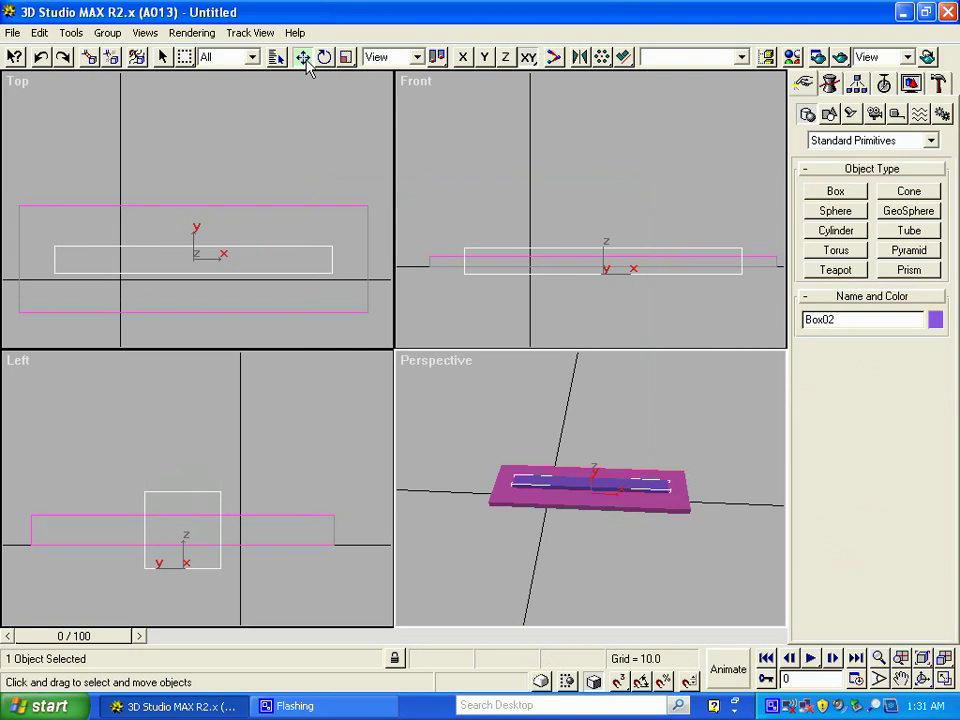
Move the narrow box in the positive X direction until its end extends past the flat box's edge
{"action": "left_click", "coordinate": [484, 61]}
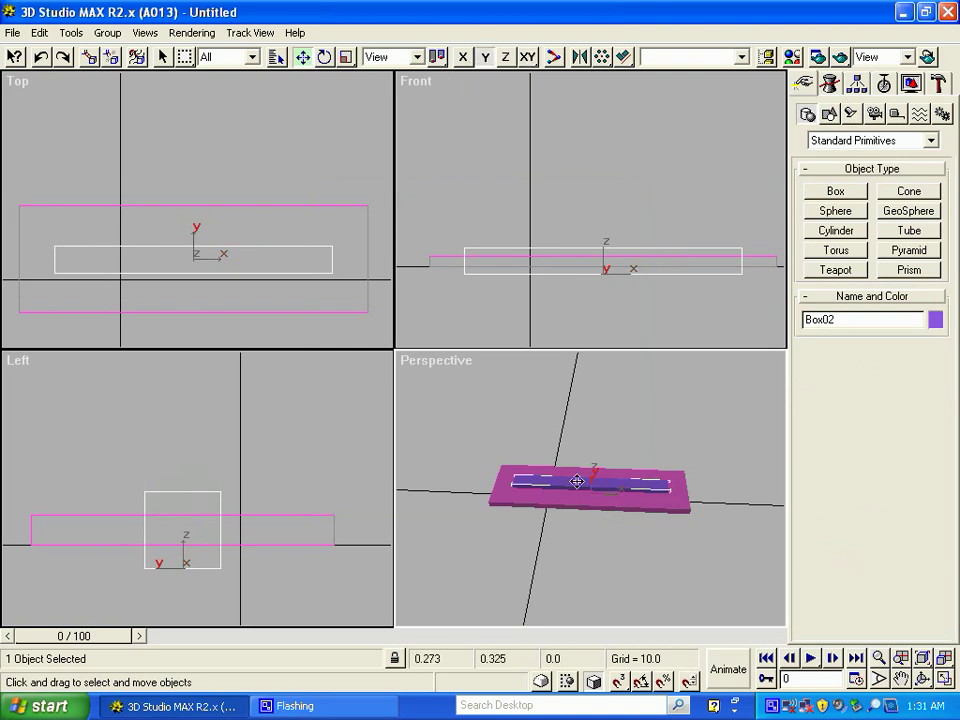
{"action": "left_click_drag", "start_coordinate": [577, 482], "coordinate": [570, 450]}
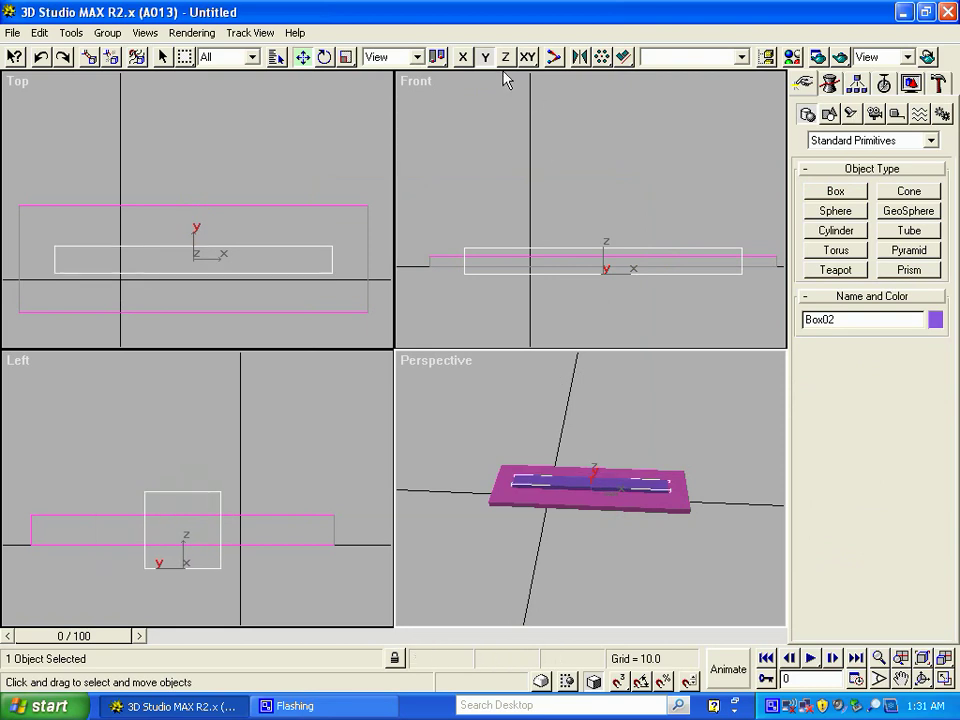
{"action": "left_click", "coordinate": [463, 57]}
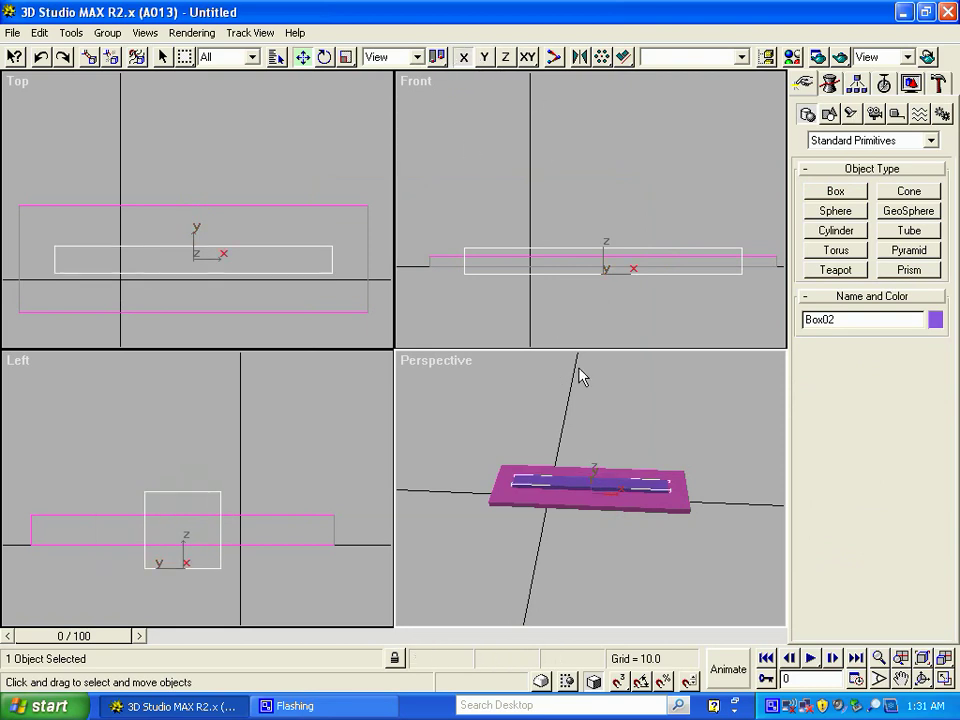
{"action": "left_click_drag", "start_coordinate": [568, 476], "coordinate": [599, 471]}
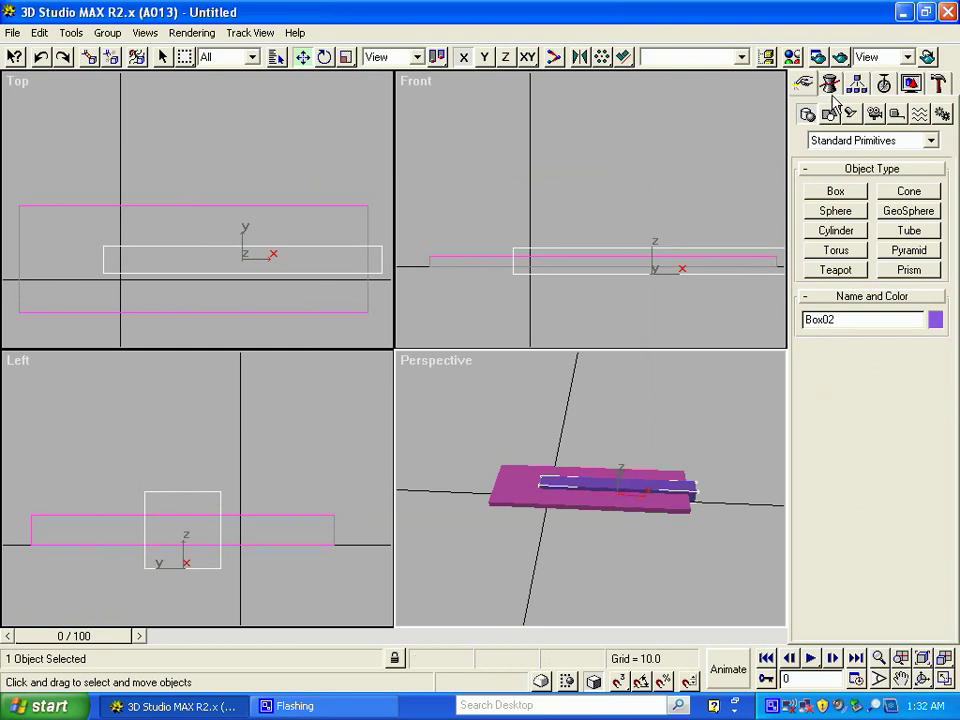
Subtract the narrow box from the flat box with a Boolean 2 Subtraction (B-A), picking the flat box as operand B
{"action": "left_click", "coordinate": [932, 141]}
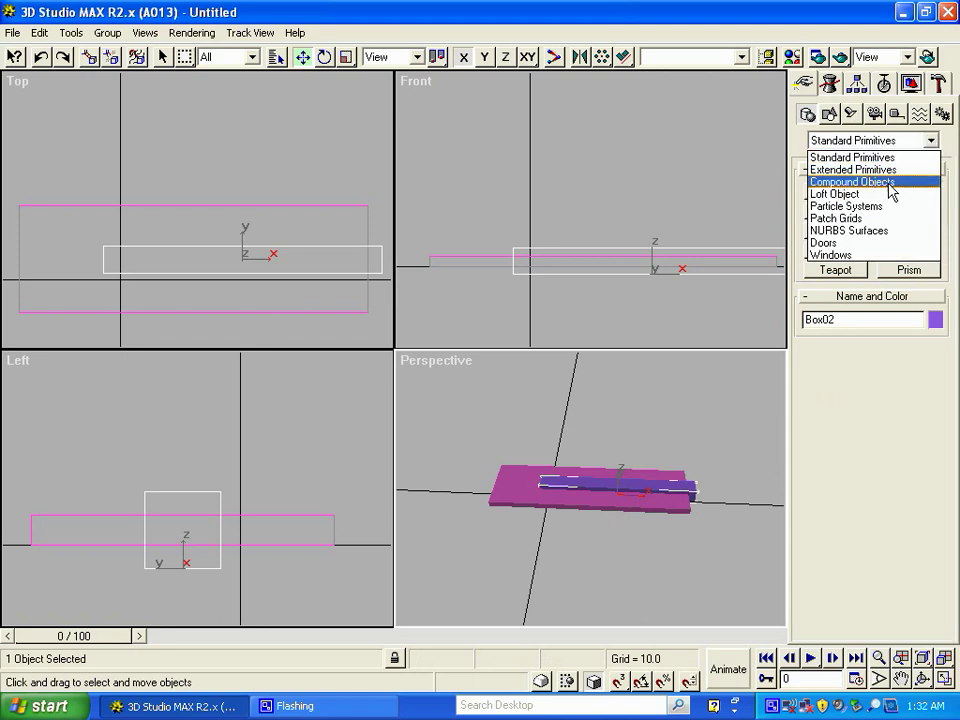
{"action": "left_click", "coordinate": [892, 183]}
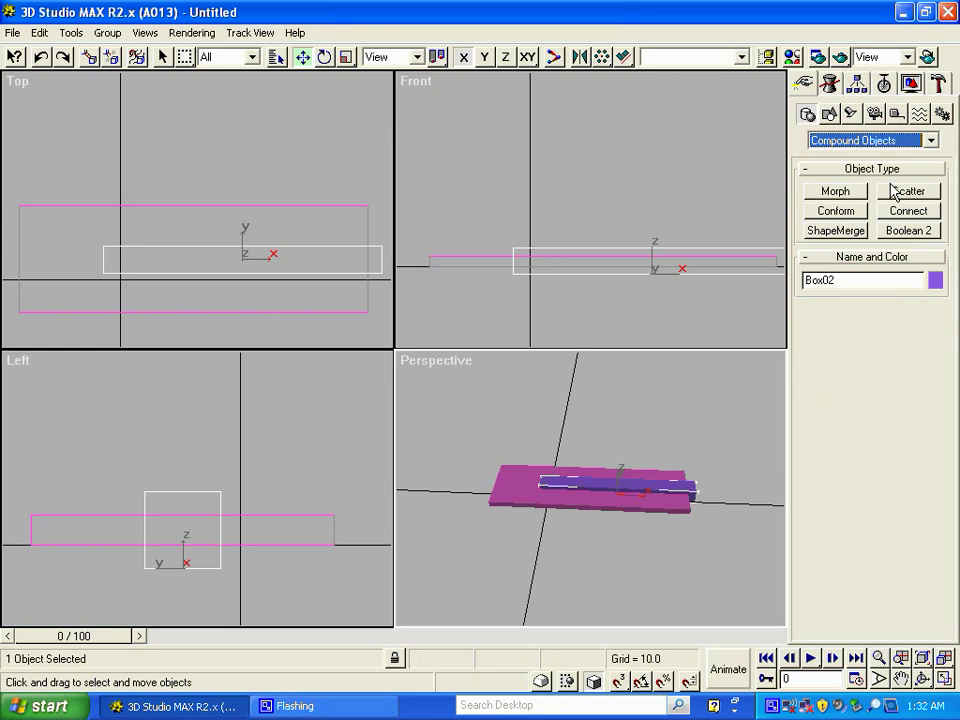
{"action": "left_click", "coordinate": [904, 232]}
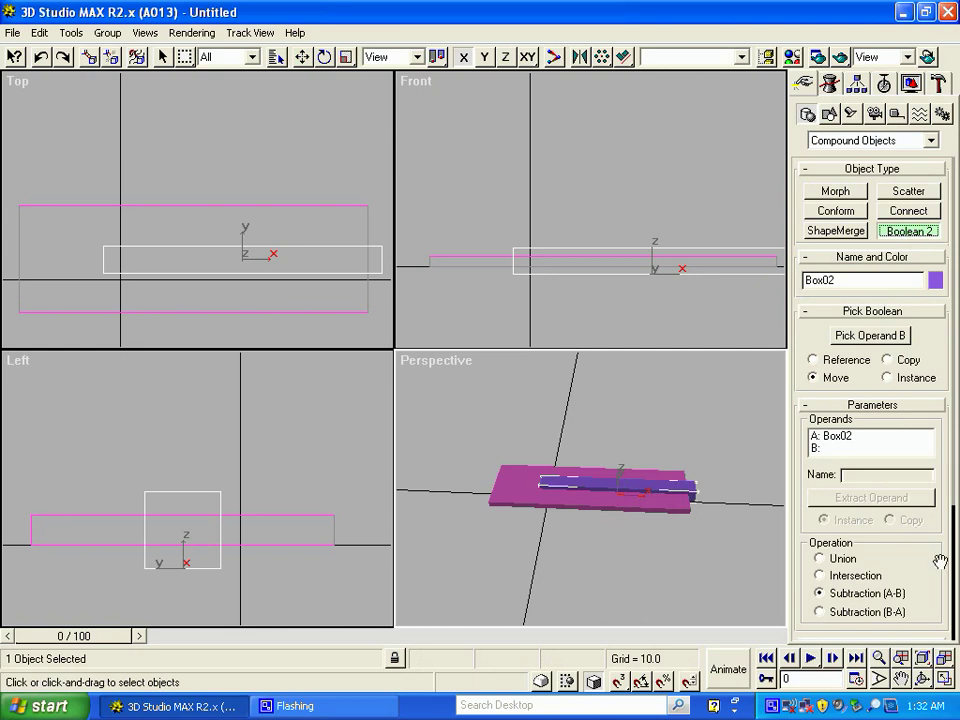
{"action": "left_click_drag", "start_coordinate": [948, 560], "coordinate": [945, 521]}
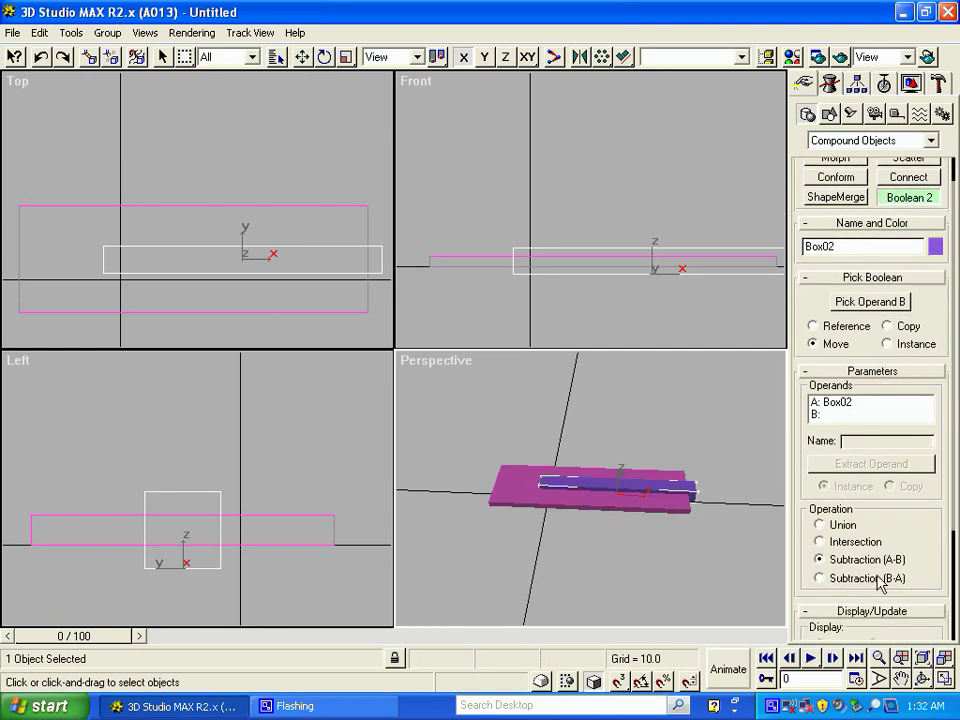
{"action": "left_click", "coordinate": [821, 579]}
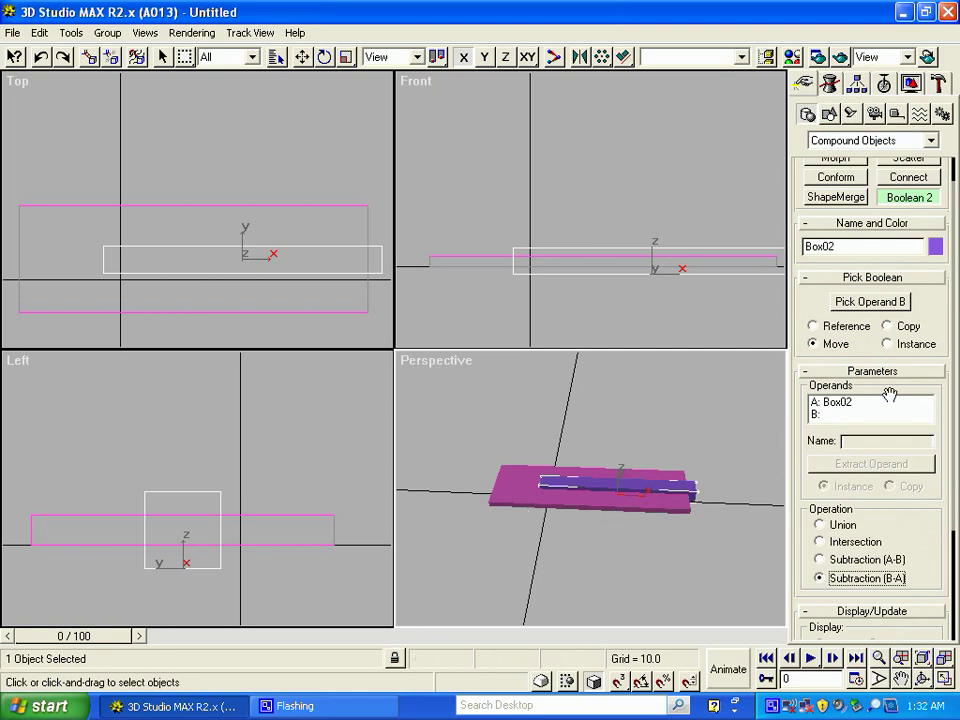
{"action": "left_click", "coordinate": [887, 311]}
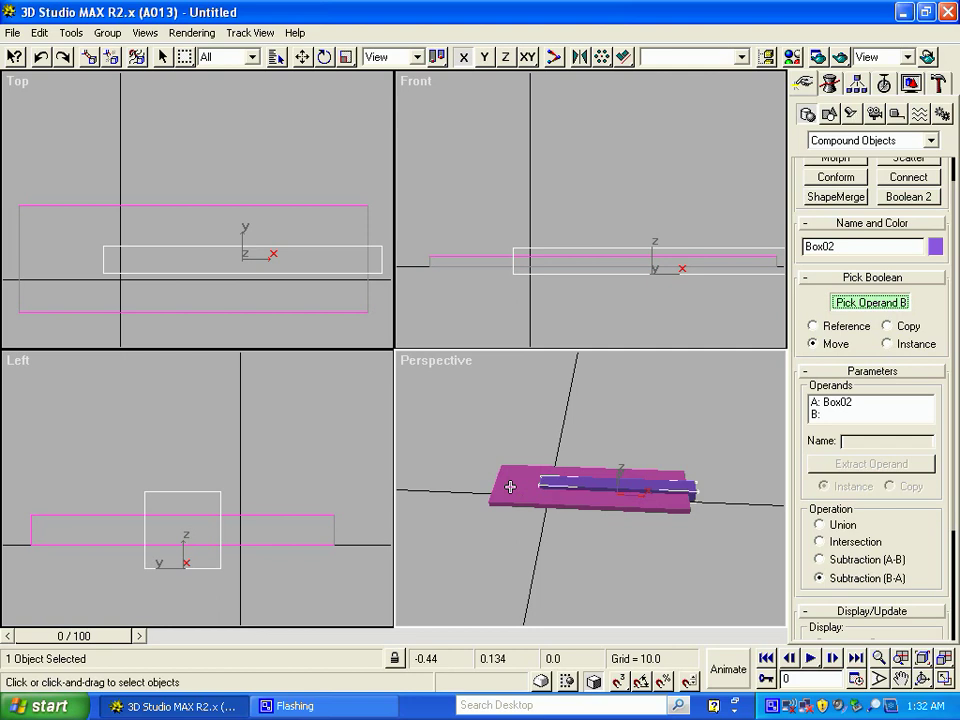
{"action": "left_click", "coordinate": [510, 487]}
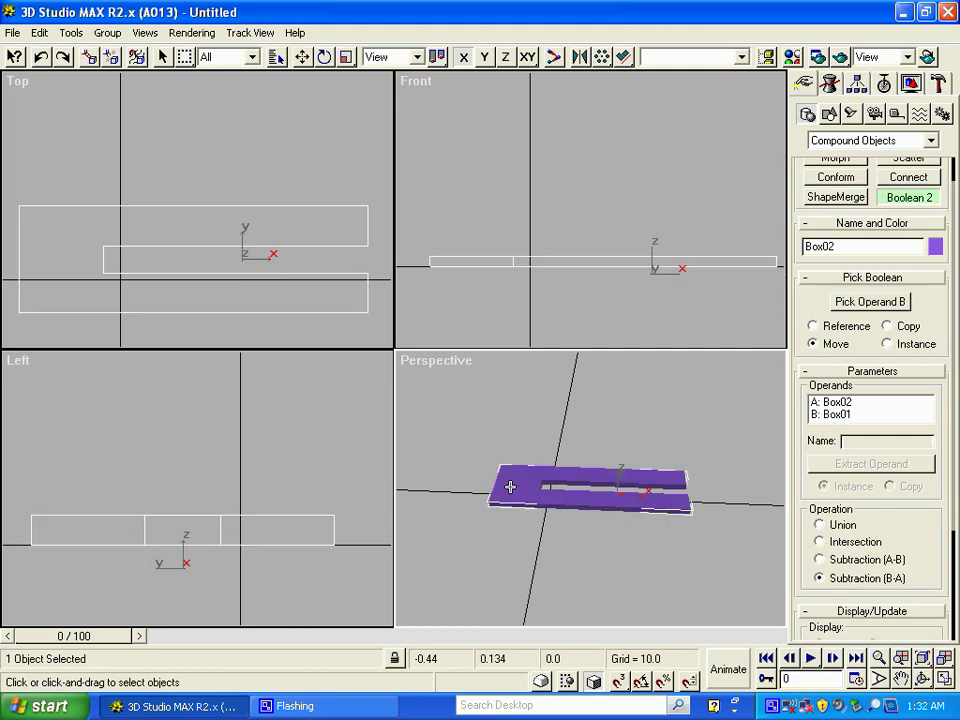
{"action": "left_click", "coordinate": [923, 680]}
{"action": "left_click_drag", "start_coordinate": [591, 467], "coordinate": [595, 498]}
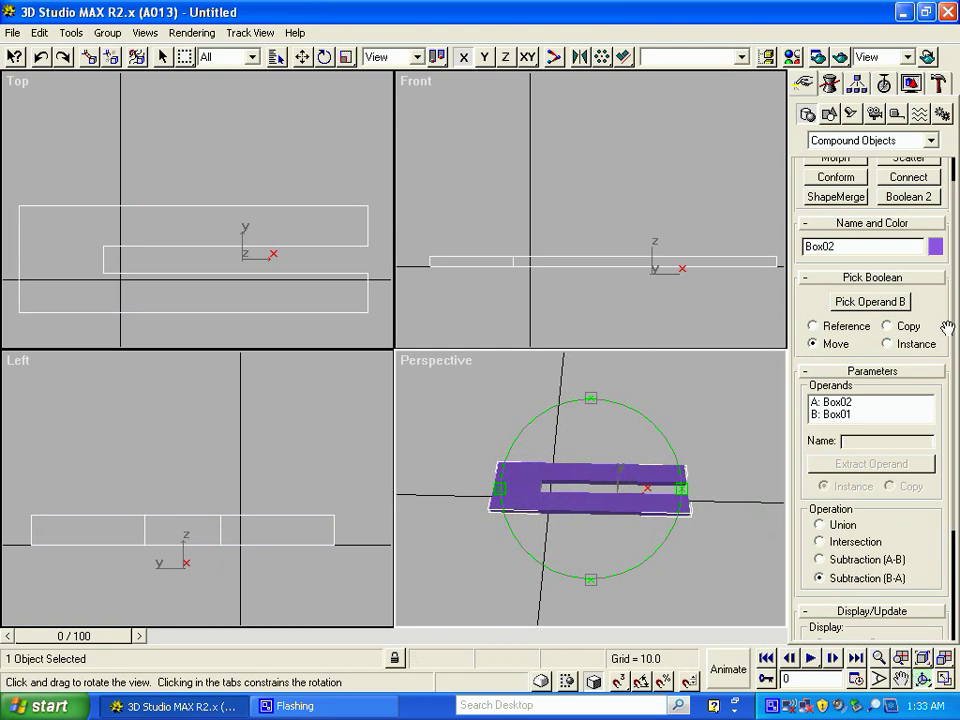
Apply a MeshSmooth modifier to the slotted box
{"action": "left_click_drag", "start_coordinate": [950, 310], "coordinate": [953, 443]}
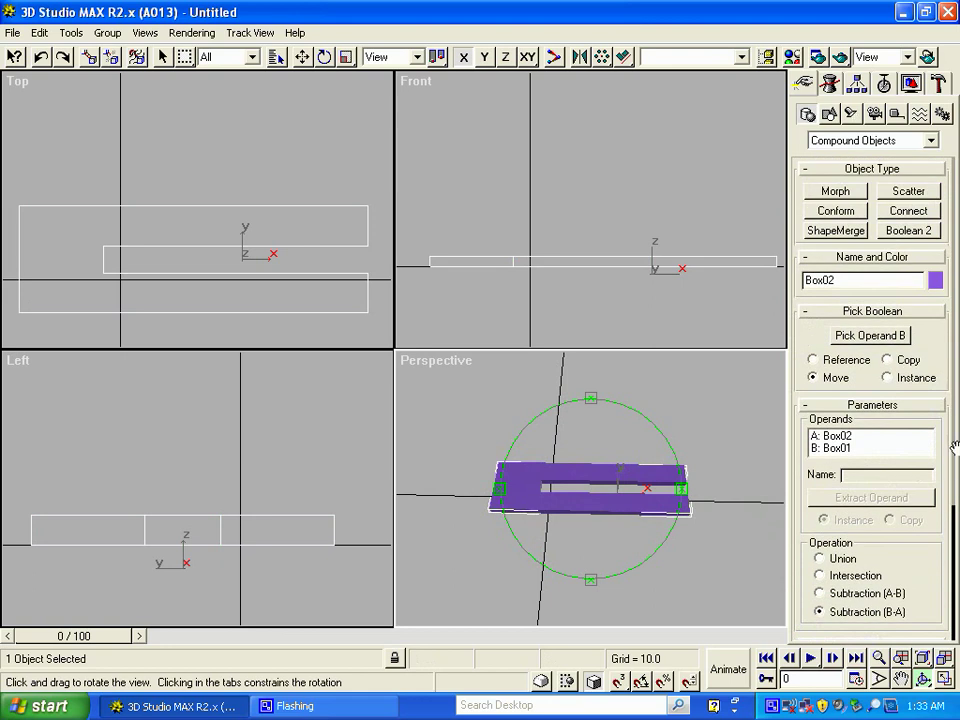
{"action": "left_click", "coordinate": [829, 85]}
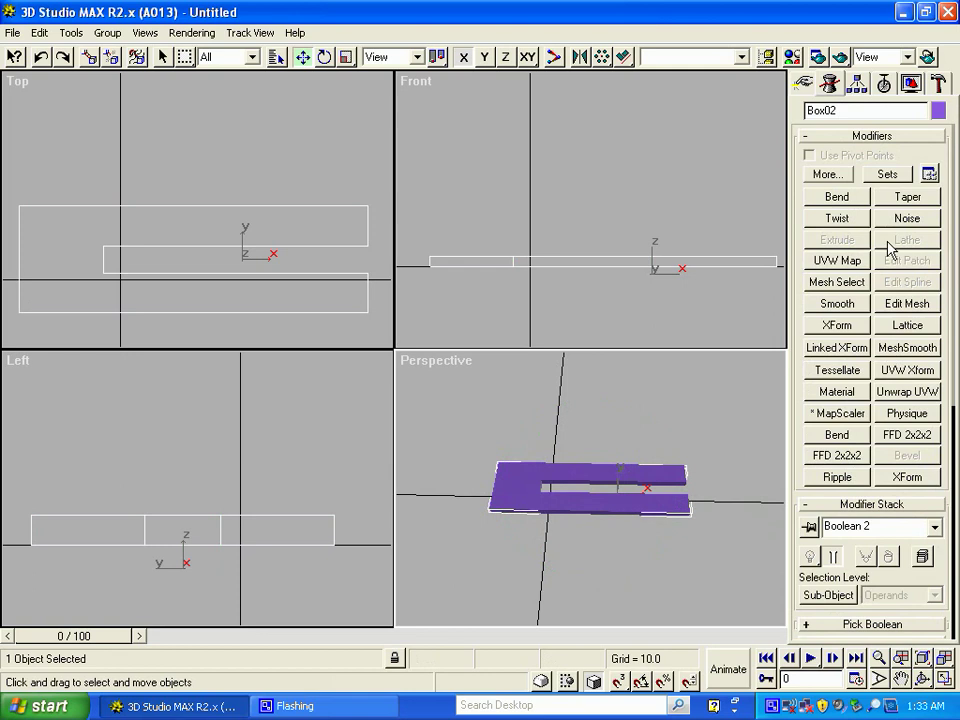
{"action": "left_click", "coordinate": [930, 176]}
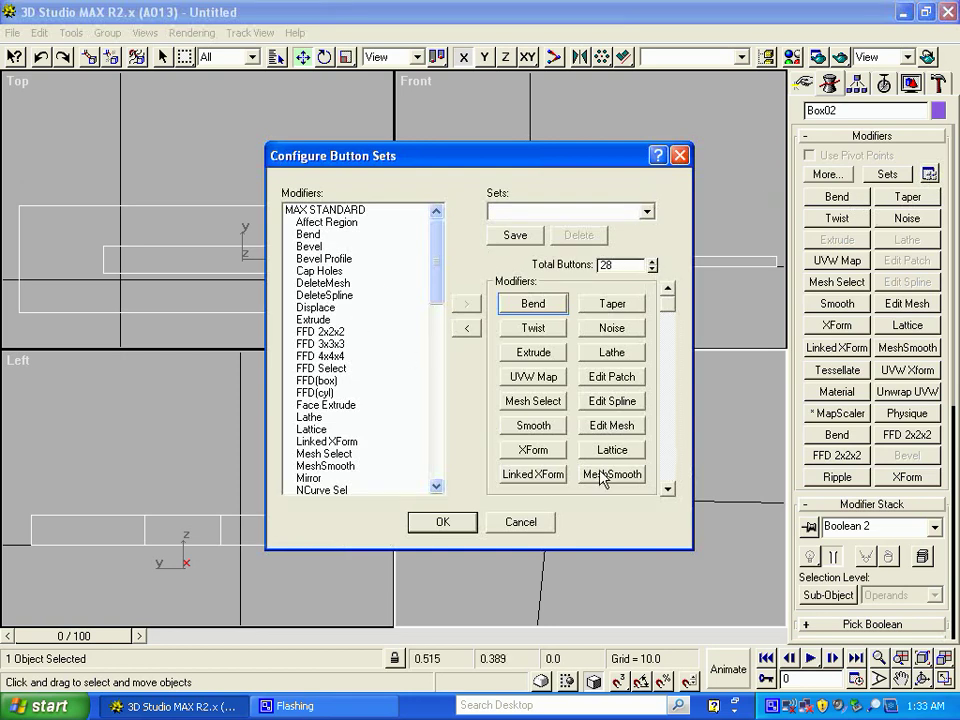
{"action": "left_click", "coordinate": [679, 156]}
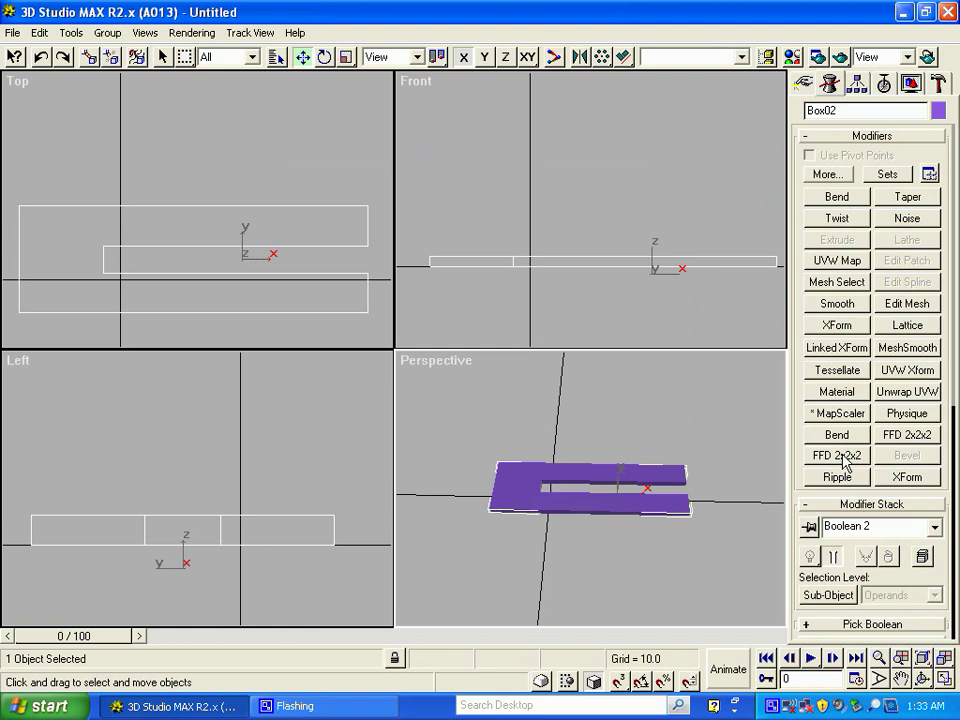
{"action": "left_click", "coordinate": [909, 350]}
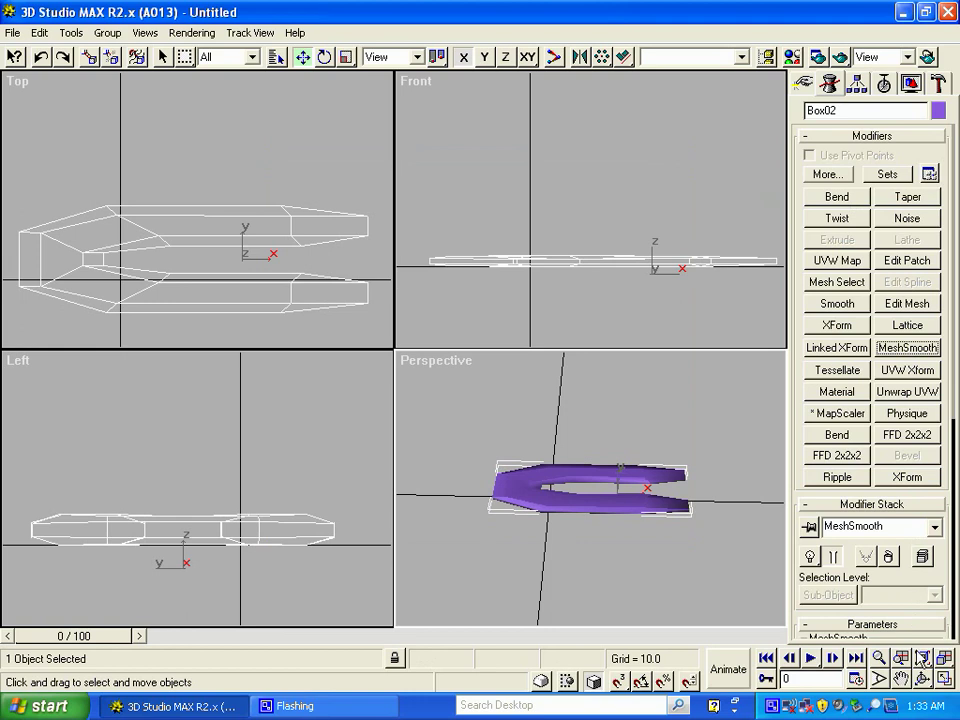
Render a single frame of the smoothed shape from the Perspective view and close the rendered image
{"action": "key", "text": "ctrl+p"}
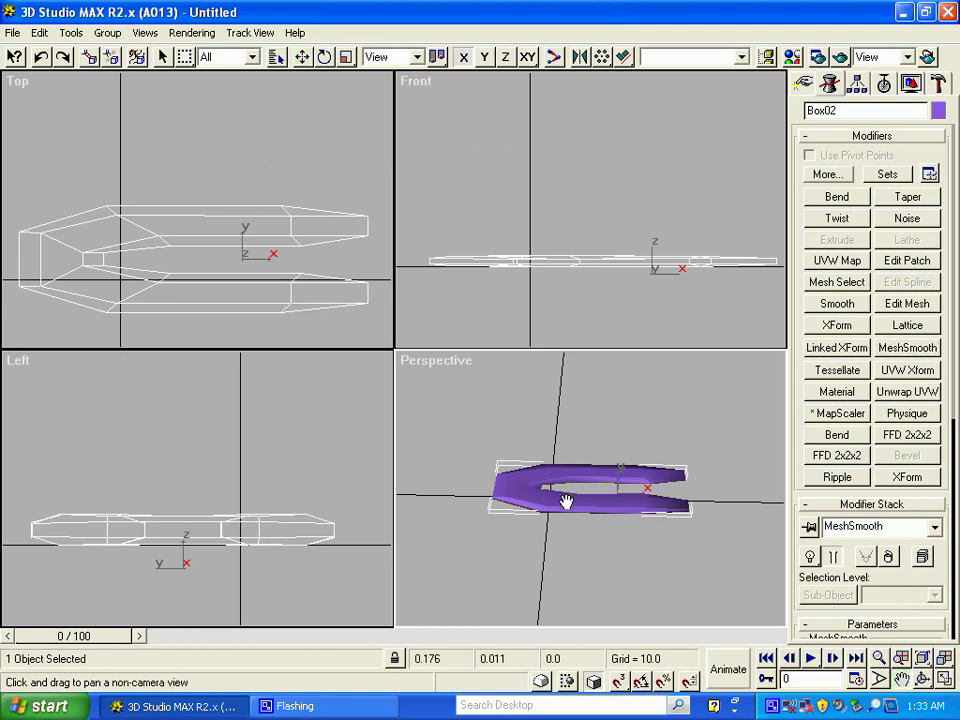
{"action": "left_click_drag", "start_coordinate": [566, 500], "coordinate": [576, 494]}
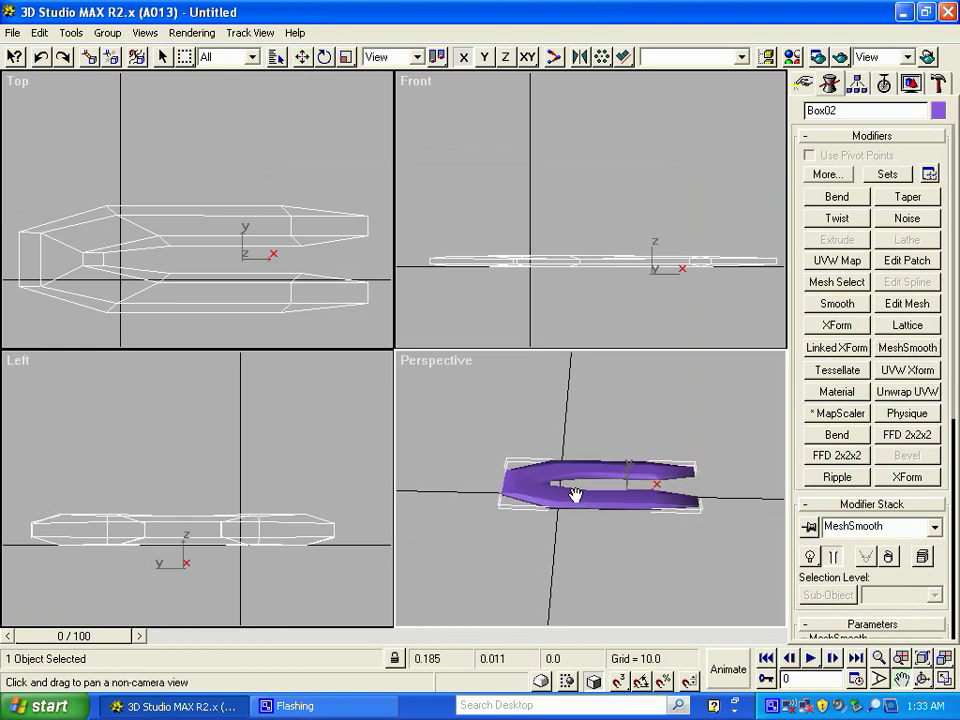
{"action": "left_click", "coordinate": [923, 682]}
{"action": "left_click_drag", "start_coordinate": [589, 508], "coordinate": [579, 534]}
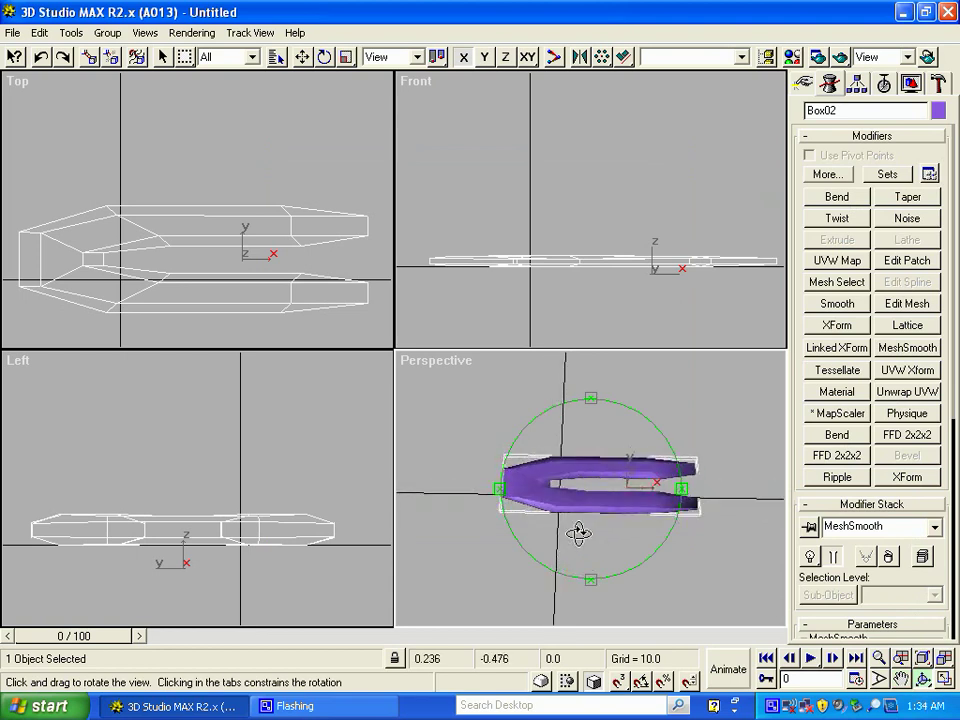
{"action": "left_click", "coordinate": [190, 33]}
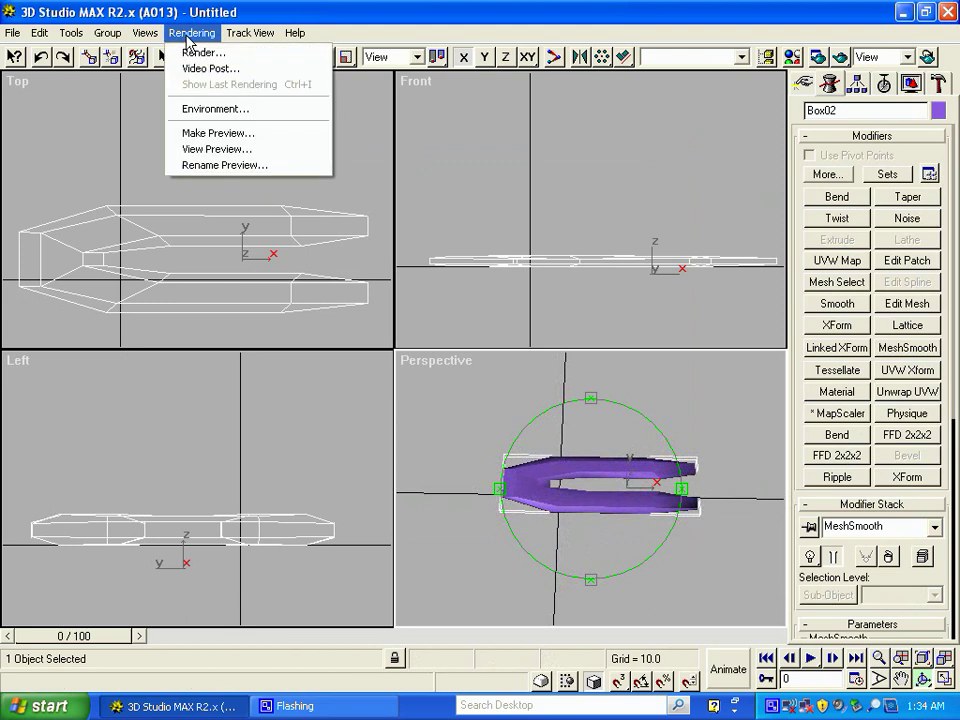
{"action": "left_click", "coordinate": [195, 52]}
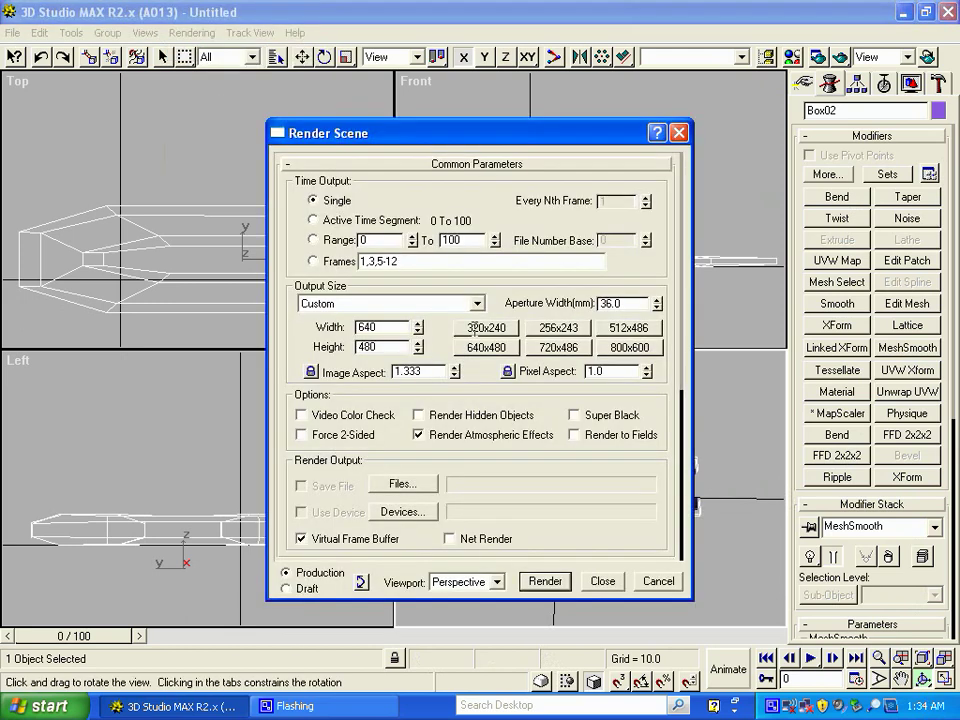
{"action": "left_click", "coordinate": [545, 581]}
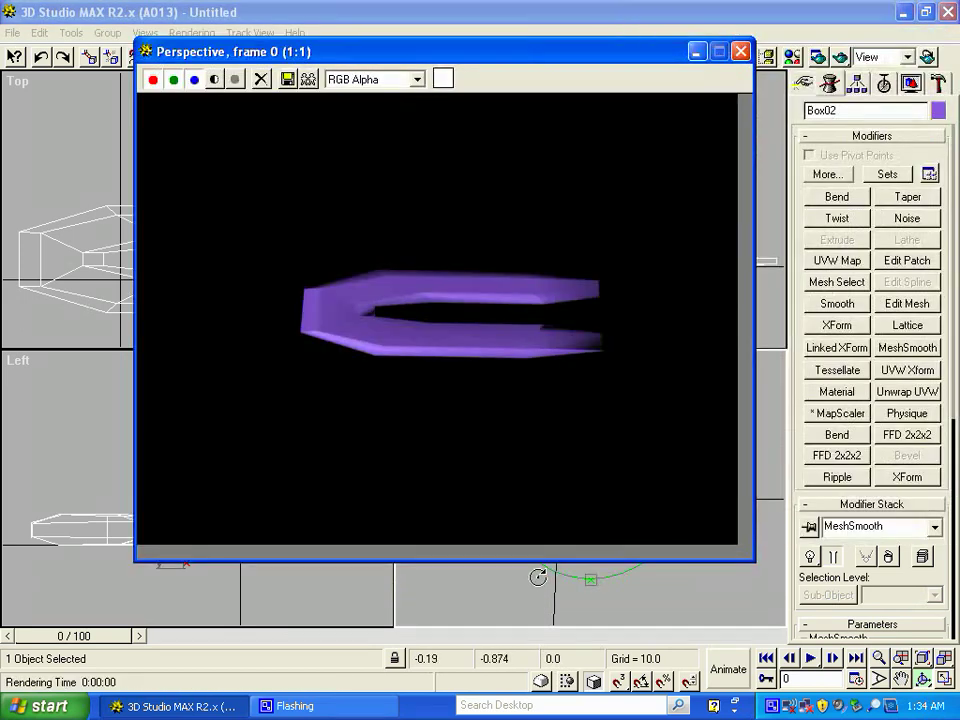
{"action": "left_click", "coordinate": [742, 52]}
Rename the smoothed slotted object as "barrell 32"
{"action": "mouse_move", "coordinate": [590, 468]}
{"action": "left_mouse_down"}
{"action": "mouse_move", "coordinate": [593, 448]}
{"action": "mouse_move", "coordinate": [586, 454]}
{"action": "left_mouse_up"}
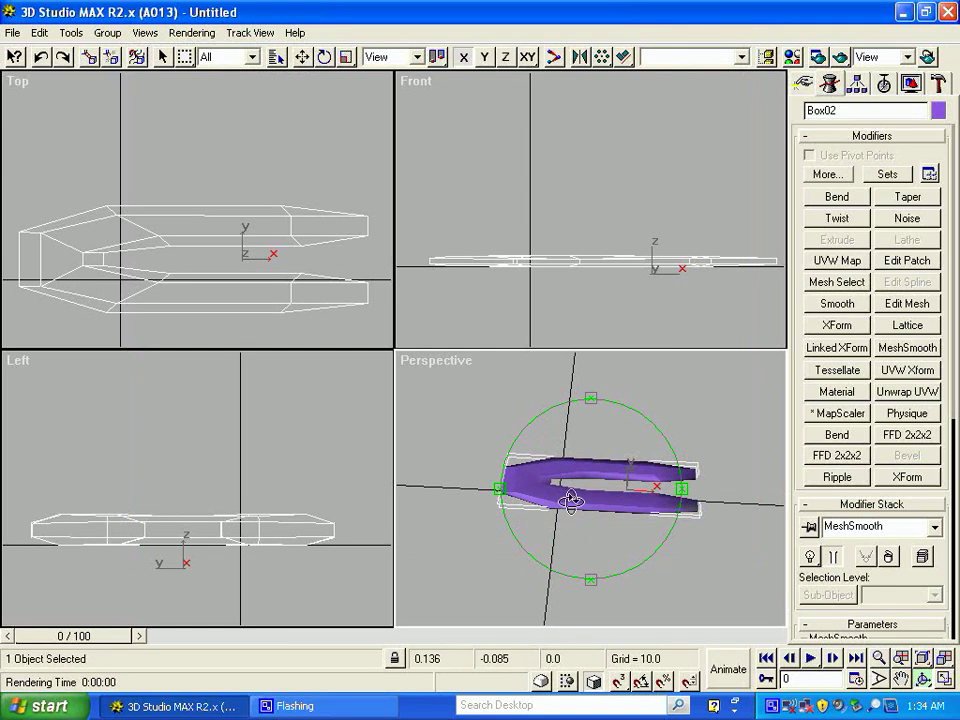
{"action": "left_click_drag", "start_coordinate": [574, 501], "coordinate": [574, 499]}
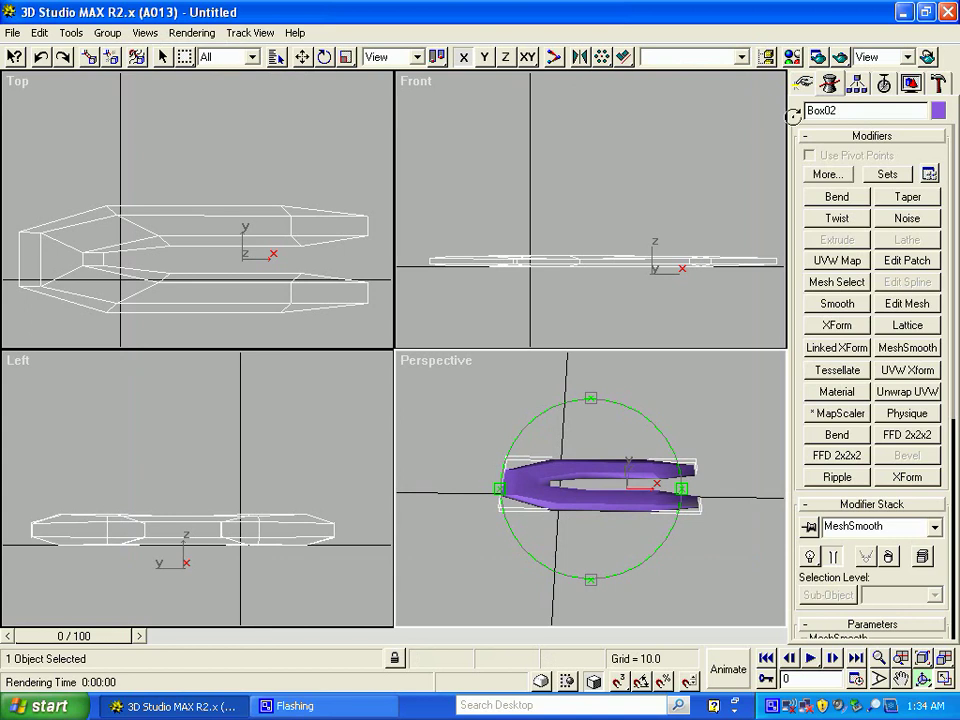
{"action": "left_click", "coordinate": [855, 113]}
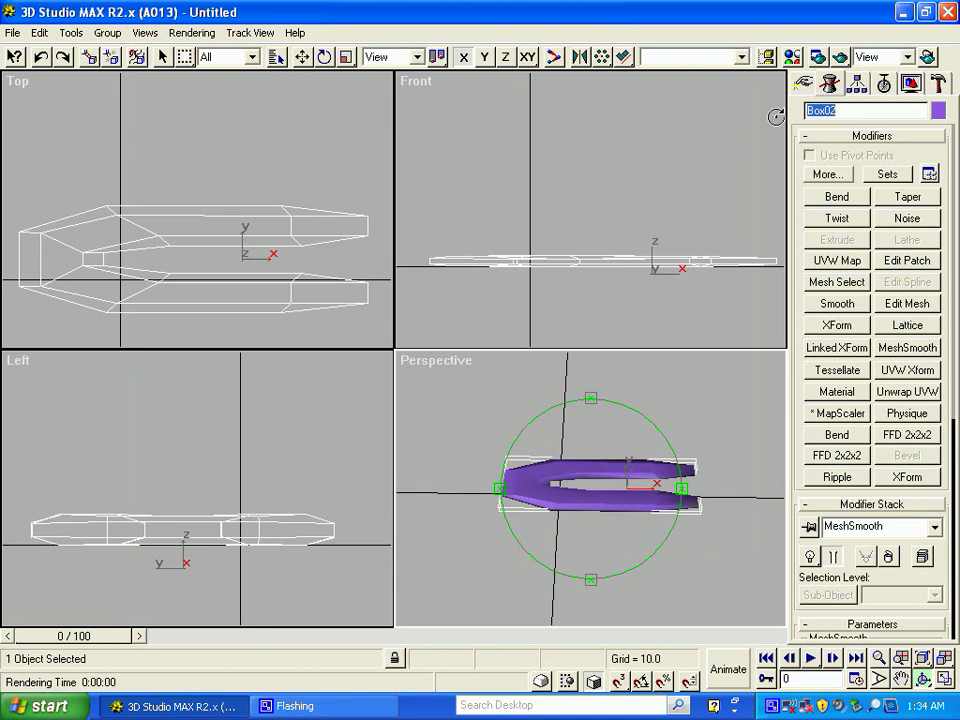
{"action": "type", "text": "barrell 32"}
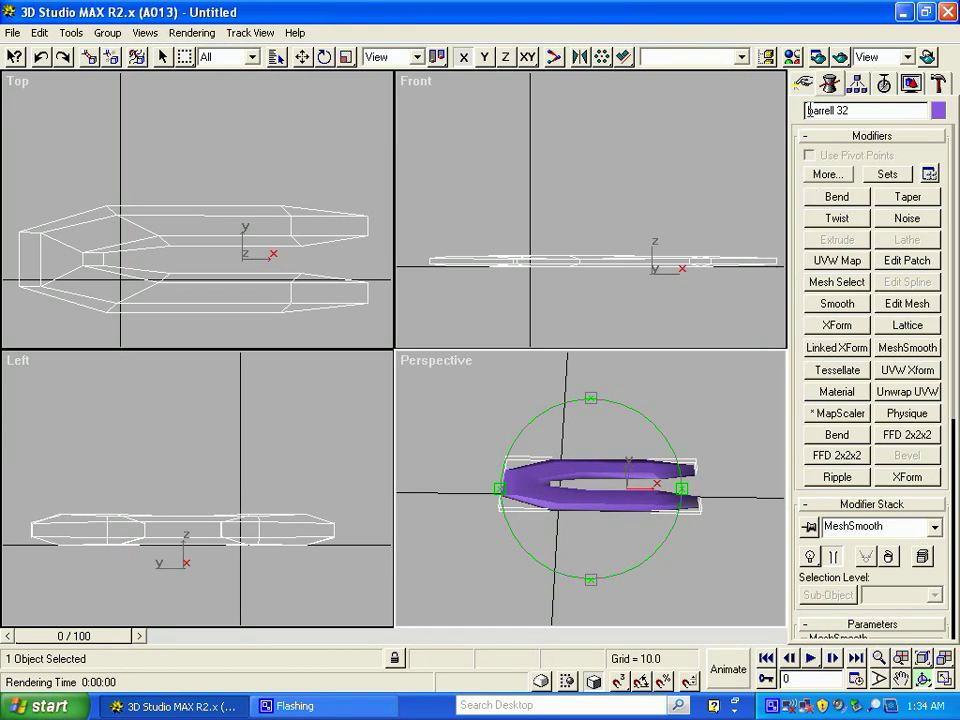
Draw a box about 0.63 long, 0.58 wide and 0.13 high in the Top view and move it over the slotted part's closed end
{"action": "left_click", "coordinate": [804, 85]}
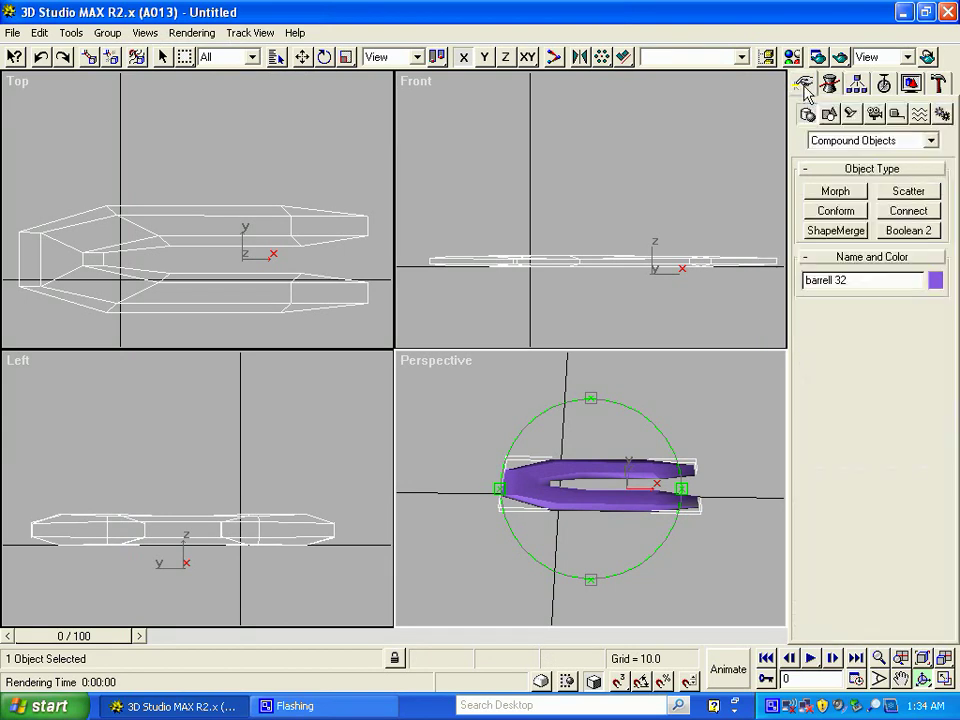
{"action": "left_click", "coordinate": [827, 140]}
{"action": "left_click", "coordinate": [835, 153]}
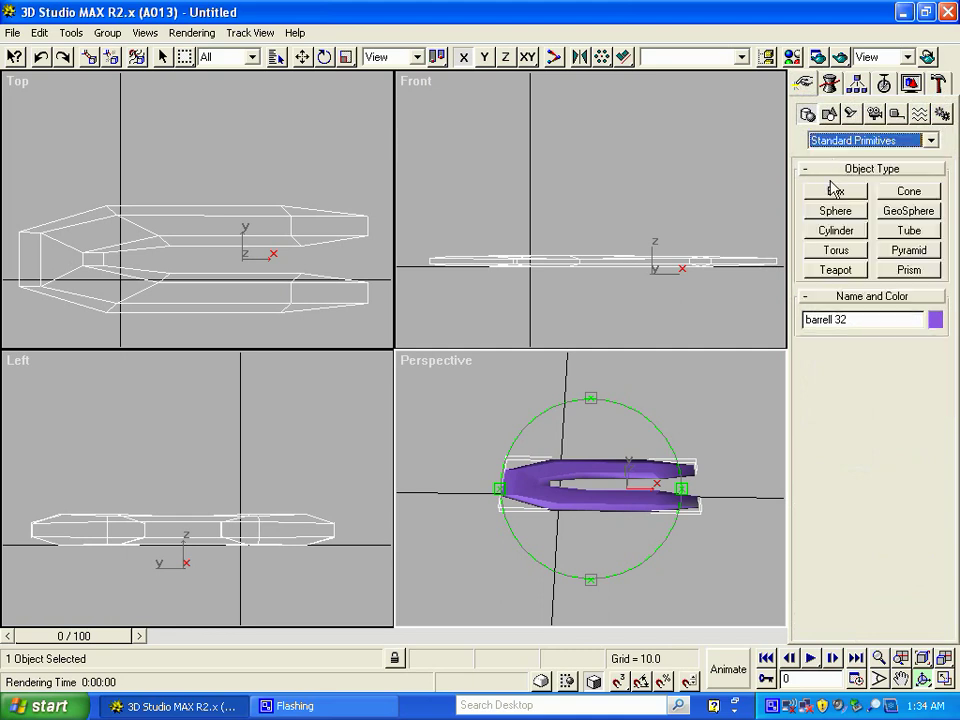
{"action": "left_click", "coordinate": [835, 191]}
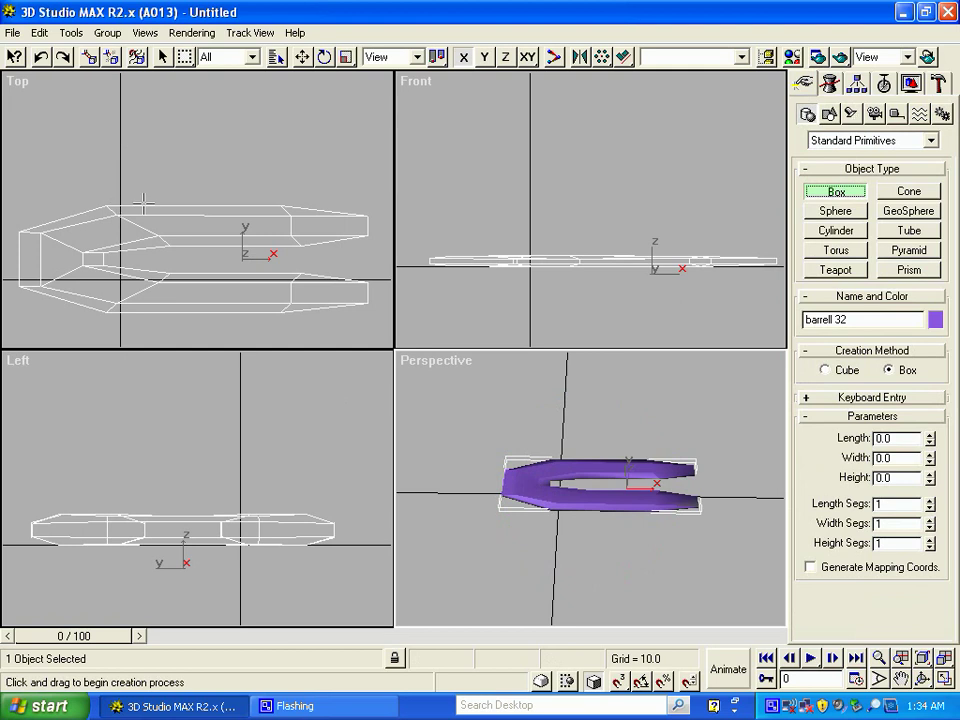
{"action": "left_click_drag", "start_coordinate": [144, 204], "coordinate": [243, 313]}
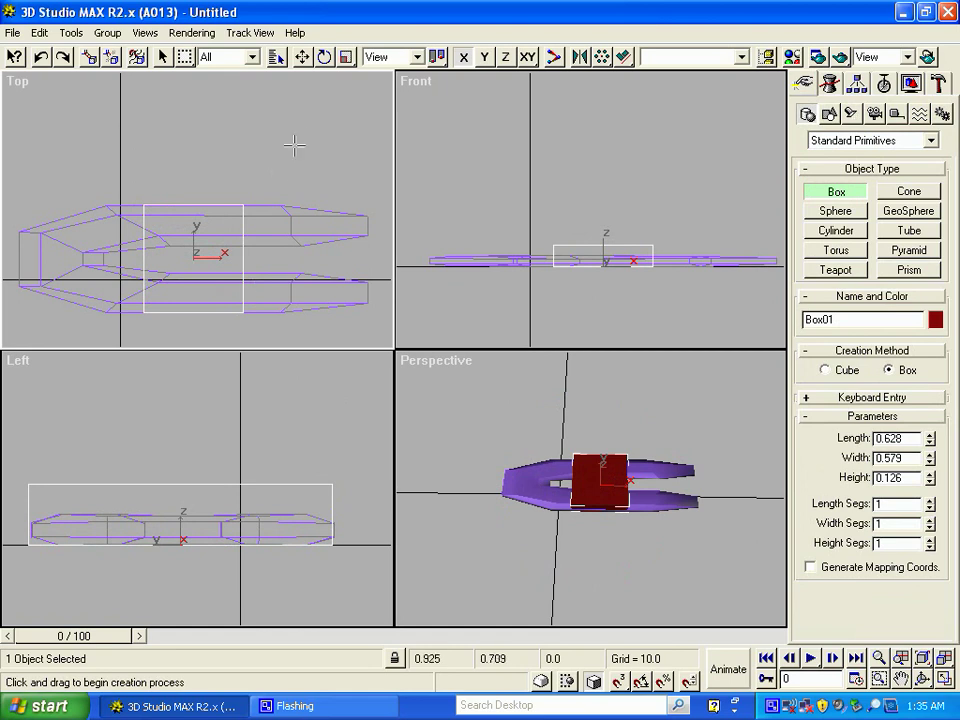
{"action": "left_click", "coordinate": [302, 57]}
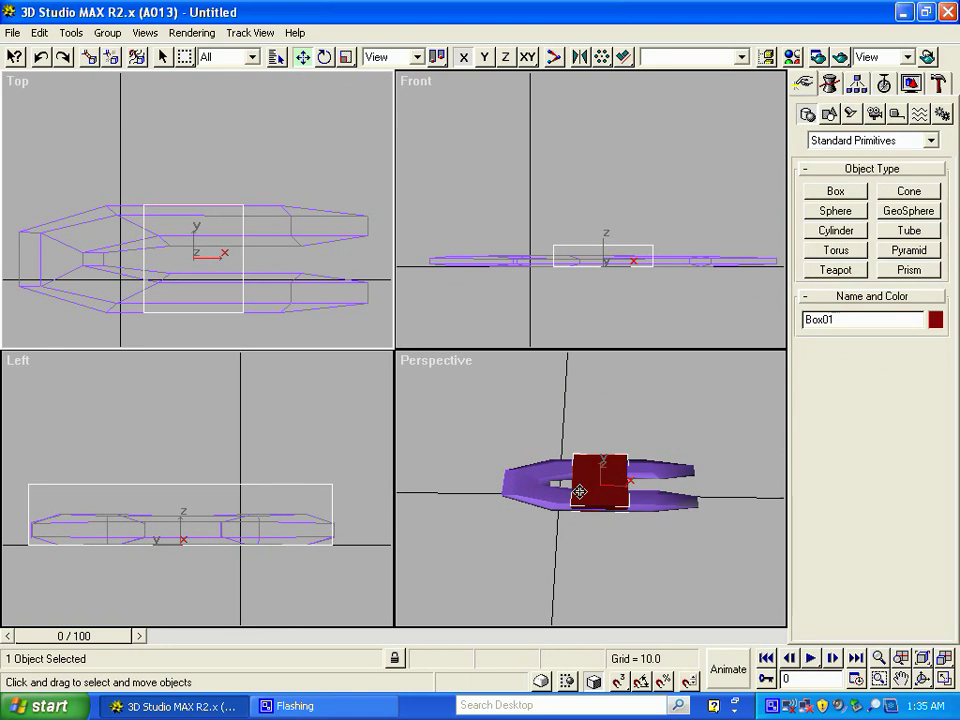
{"action": "left_click_drag", "start_coordinate": [579, 492], "coordinate": [499, 470]}
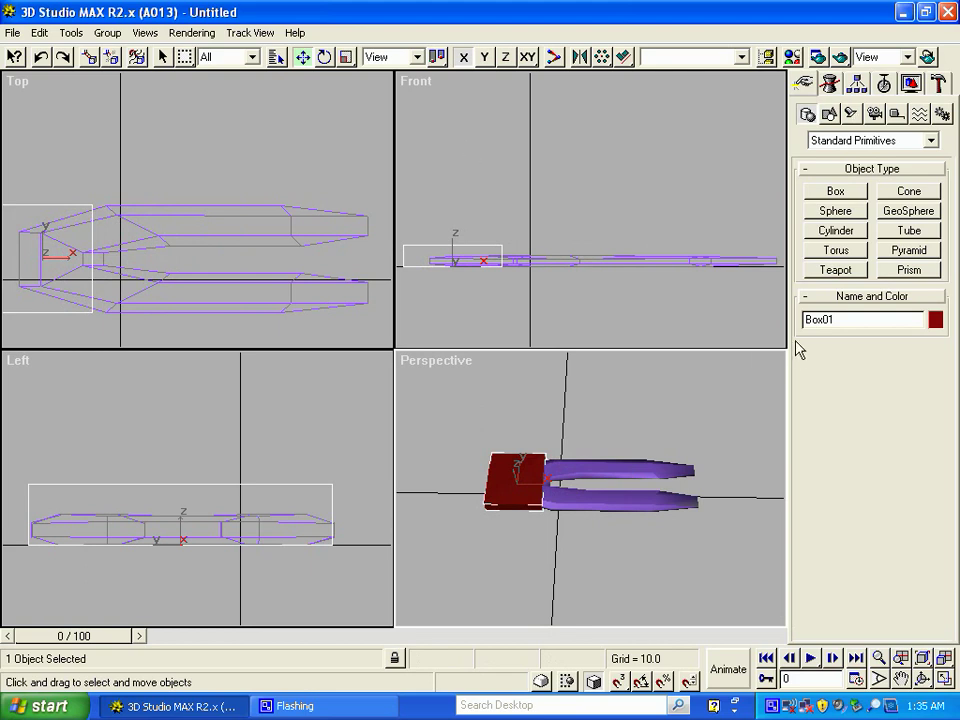
Apply an Edit Mesh modifier to the new box and enable sub-object editing at the Vertex level
{"action": "left_click", "coordinate": [829, 86]}
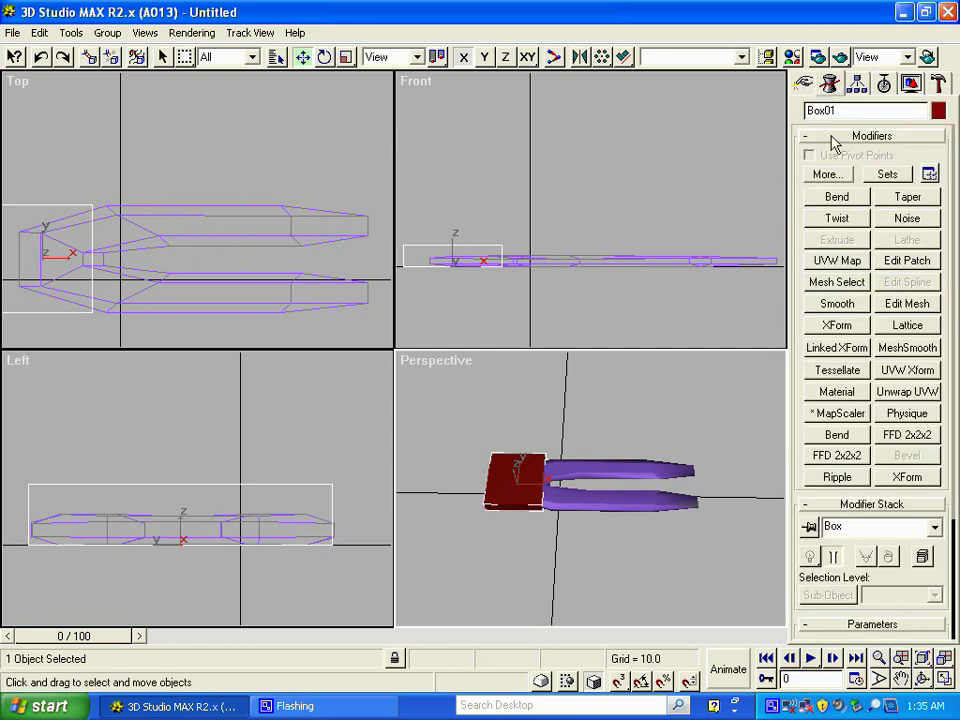
{"action": "left_click", "coordinate": [897, 307]}
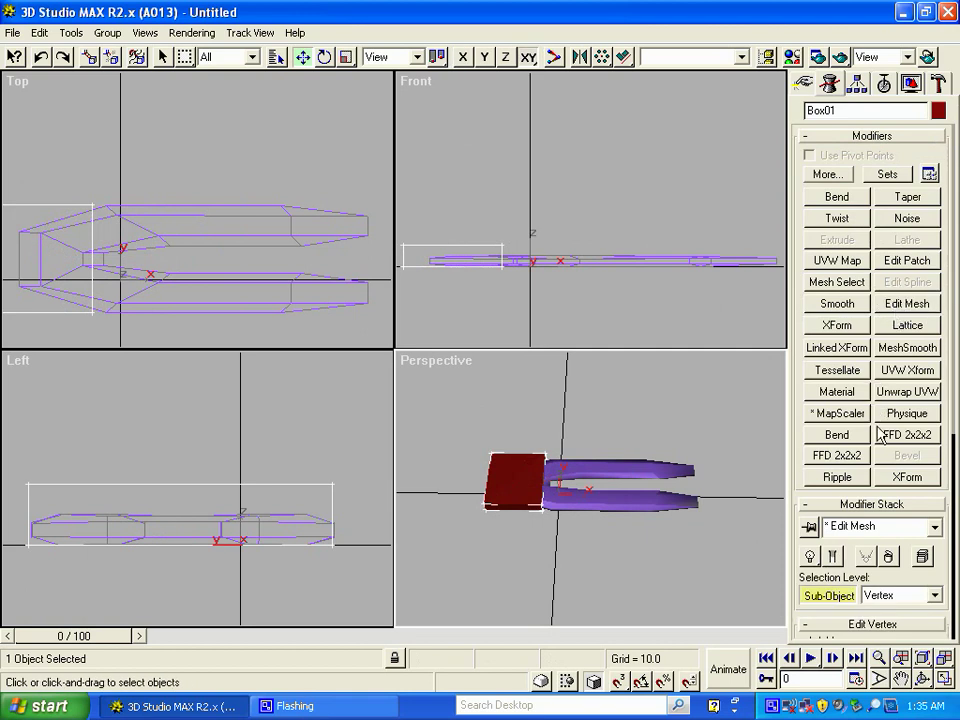
{"action": "left_click", "coordinate": [822, 601]}
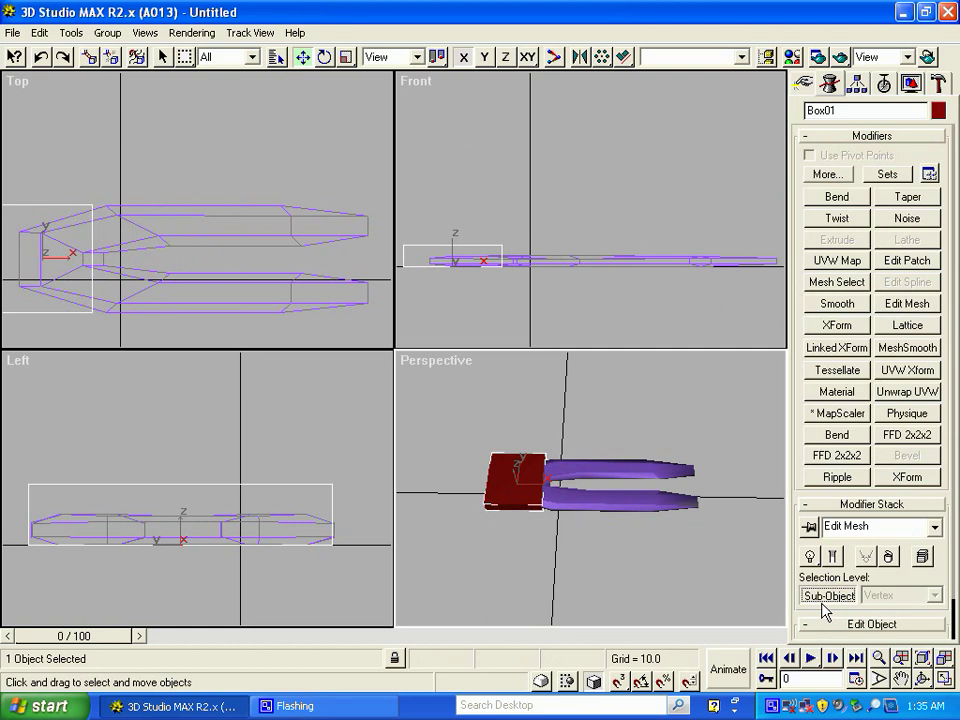
{"action": "left_click", "coordinate": [828, 595]}
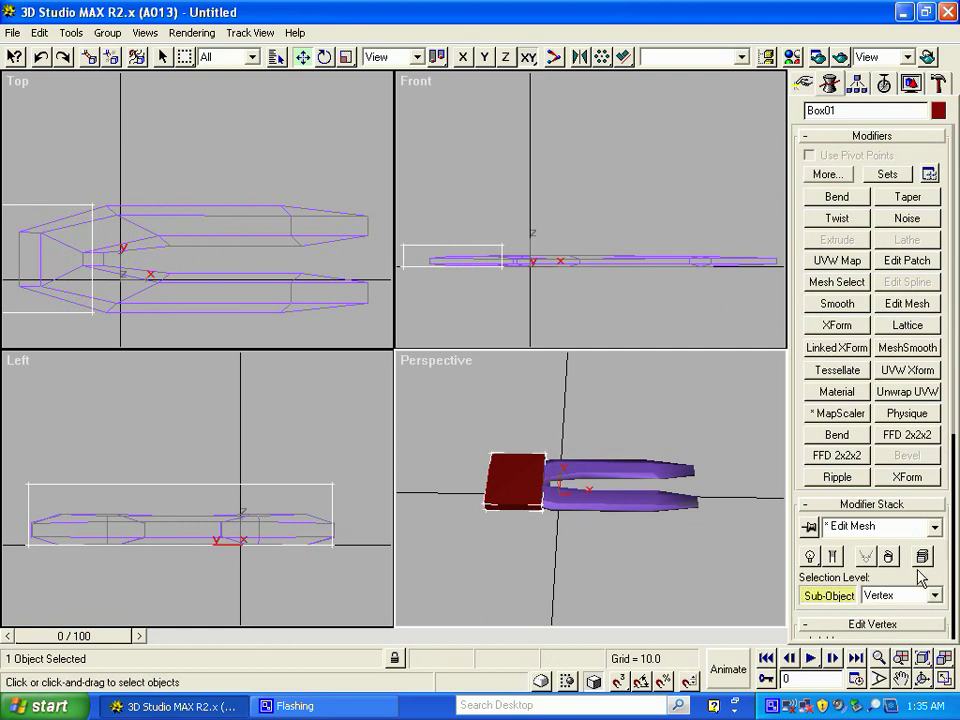
{"action": "left_click_drag", "start_coordinate": [948, 478], "coordinate": [948, 346]}
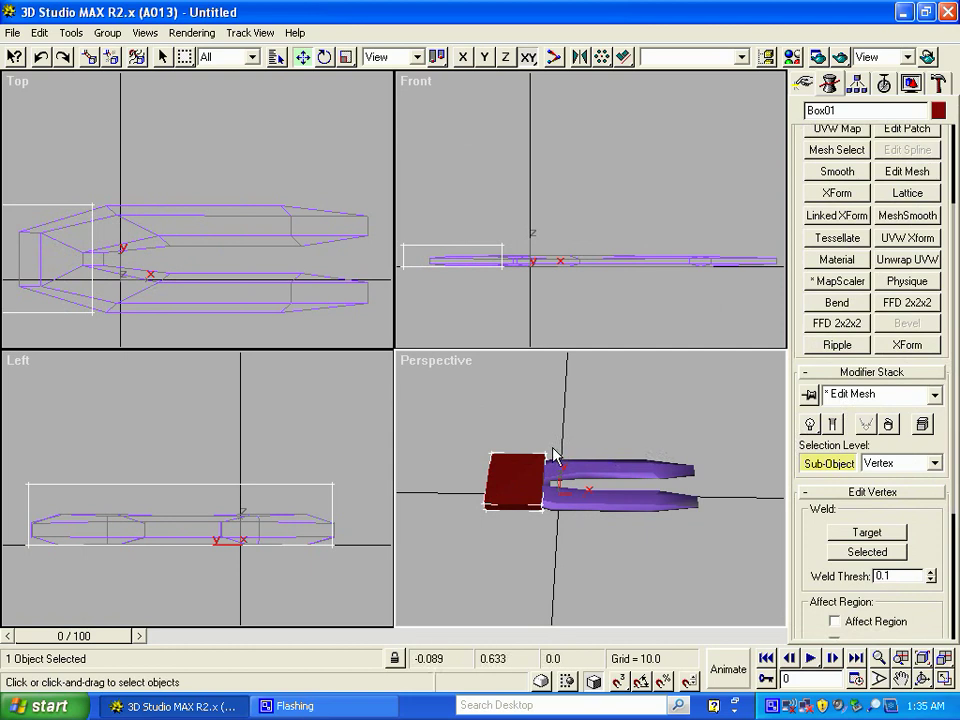
Move the vertices of the new box's prong-side end slightly inward along X, and apply MeshSmooth to the box
{"action": "left_click_drag", "start_coordinate": [557, 442], "coordinate": [549, 459]}
{"action": "left_click_drag", "start_coordinate": [549, 457], "coordinate": [550, 458]}
{"action": "left_click_drag", "start_coordinate": [552, 462], "coordinate": [537, 543]}
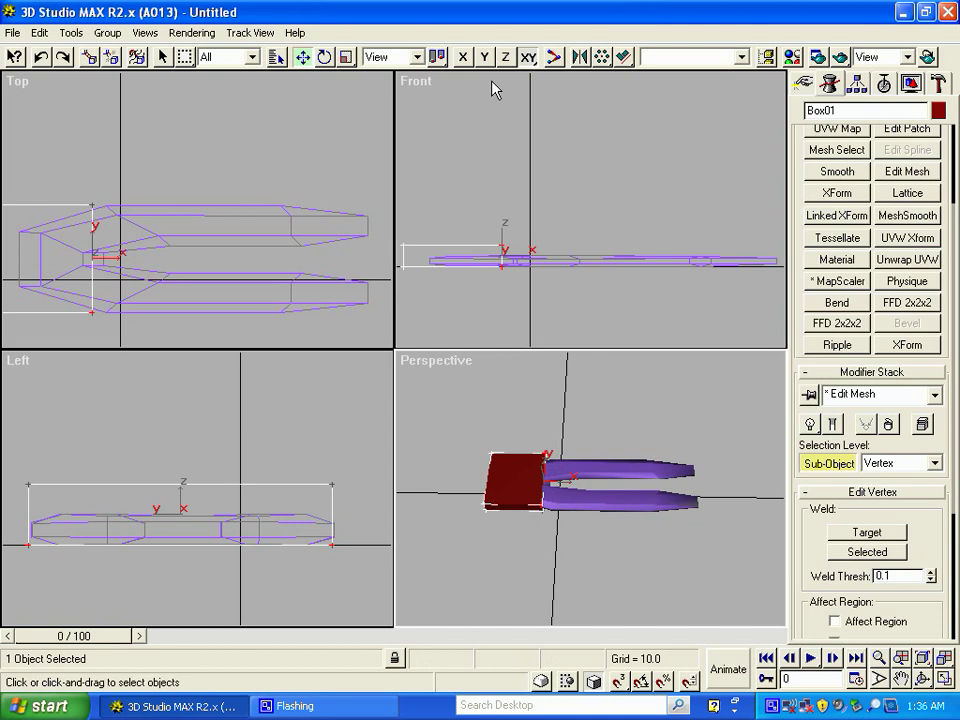
{"action": "left_click", "coordinate": [463, 57]}
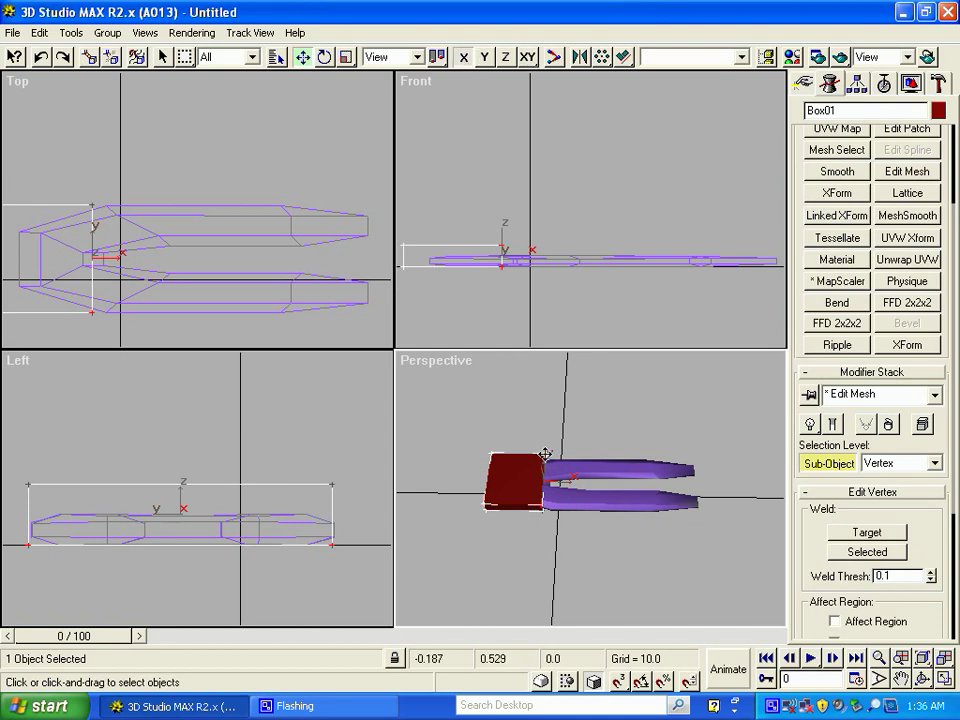
{"action": "left_click_drag", "start_coordinate": [545, 454], "coordinate": [542, 455]}
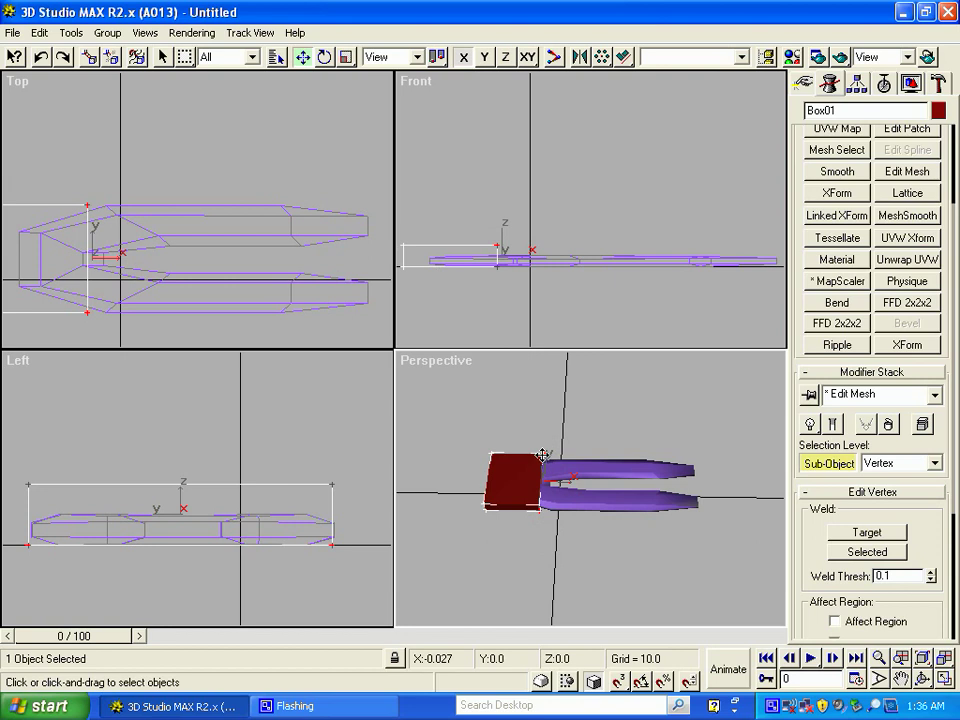
{"action": "left_click_drag", "start_coordinate": [542, 455], "coordinate": [540, 455]}
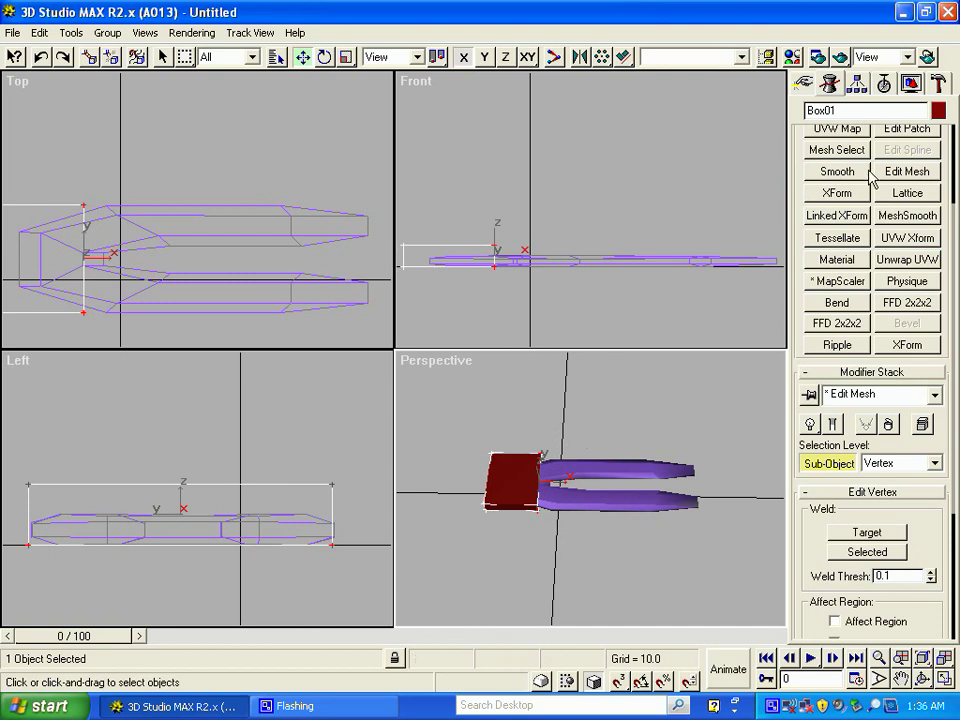
{"action": "left_click", "coordinate": [897, 215]}
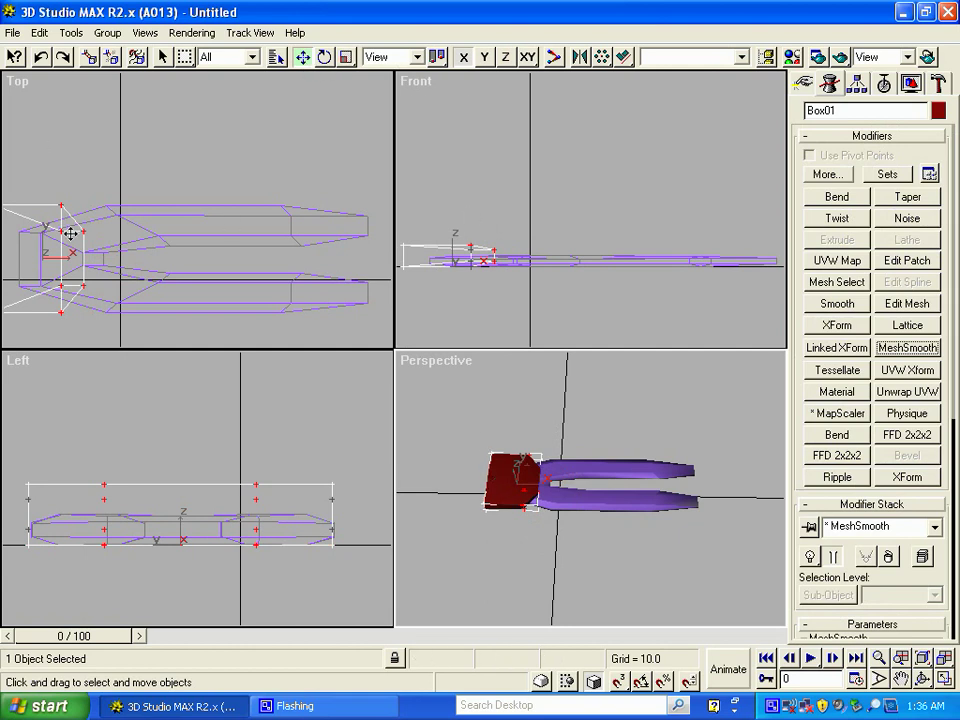
Move the smoothed box along X toward the prongs and rotate it about 180 degrees around Z
{"action": "left_click_drag", "start_coordinate": [508, 495], "coordinate": [510, 494]}
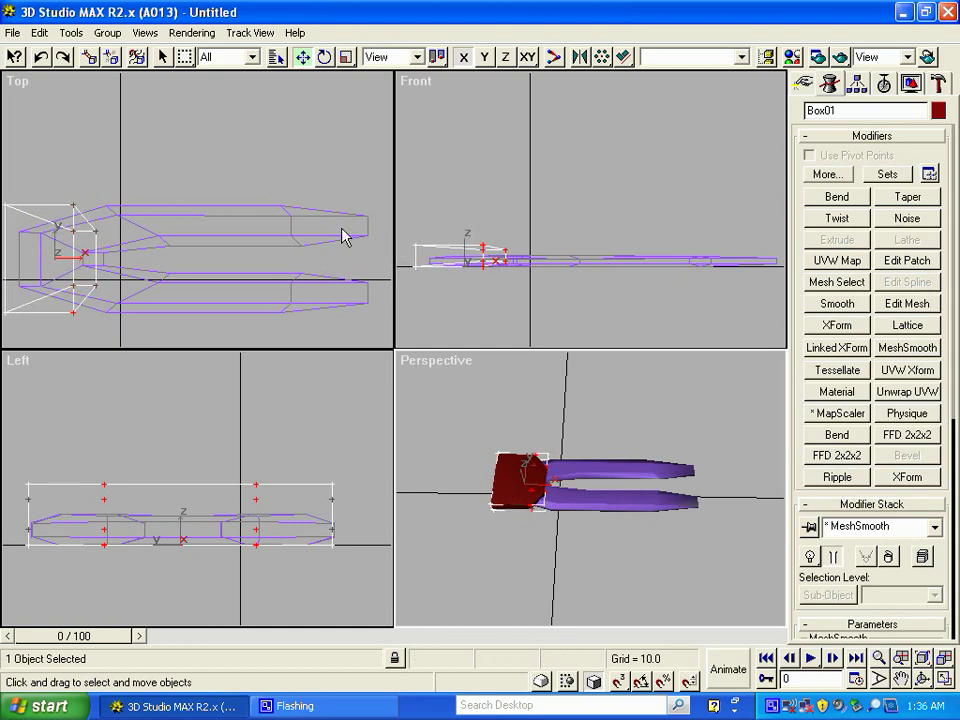
{"action": "left_click", "coordinate": [324, 57]}
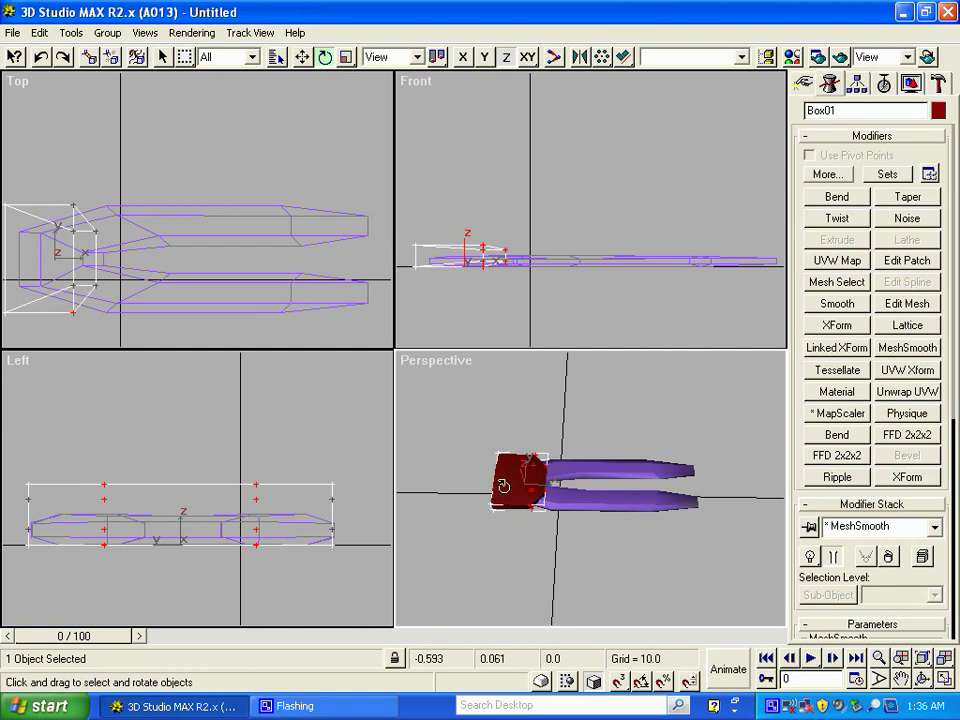
{"action": "left_click_drag", "start_coordinate": [505, 495], "coordinate": [485, 114]}
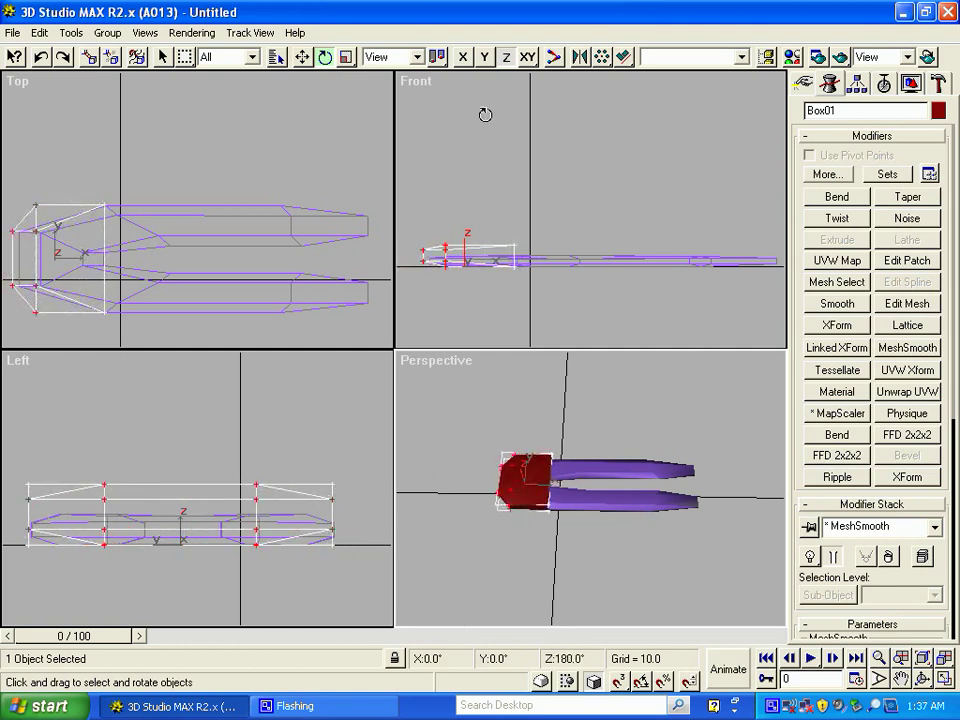
{"action": "left_click_drag", "start_coordinate": [485, 114], "coordinate": [486, 113]}
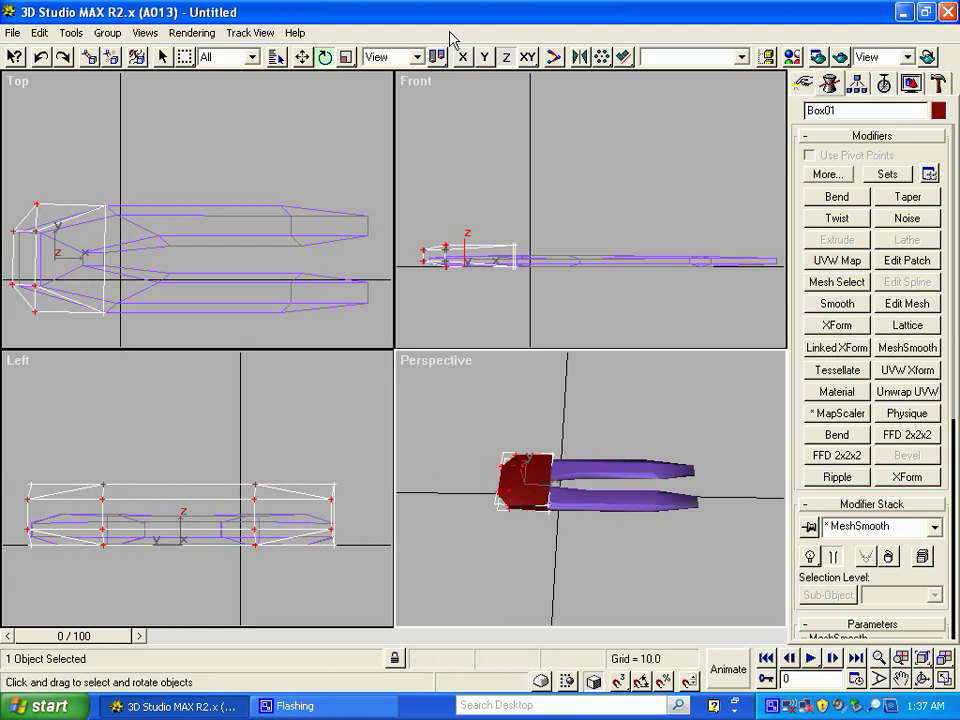
{"action": "left_click", "coordinate": [476, 452]}
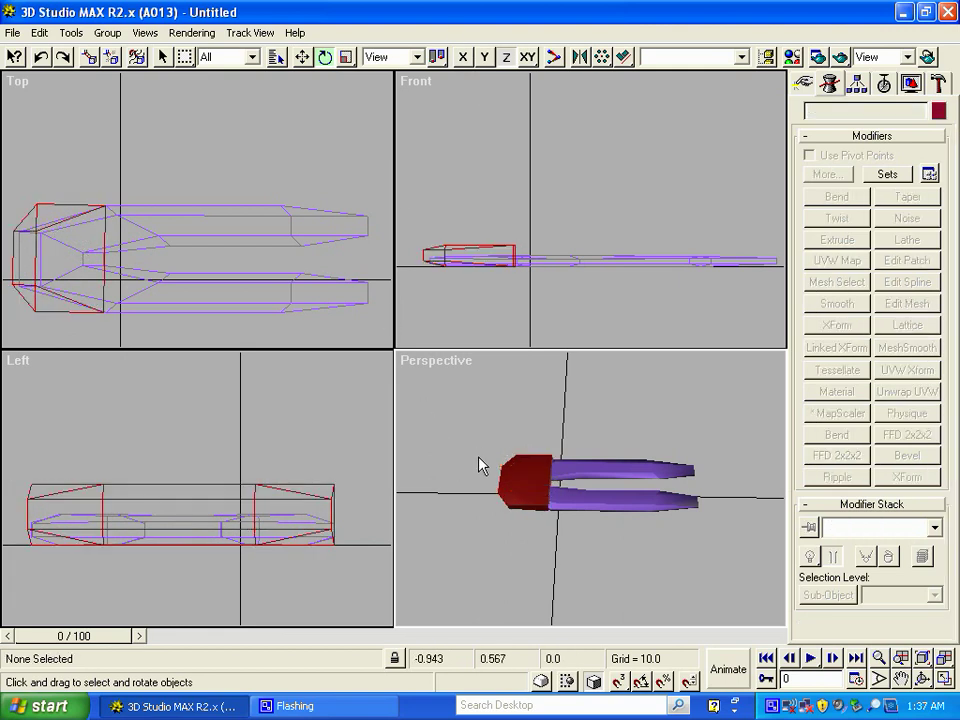
{"action": "left_click", "coordinate": [535, 475]}
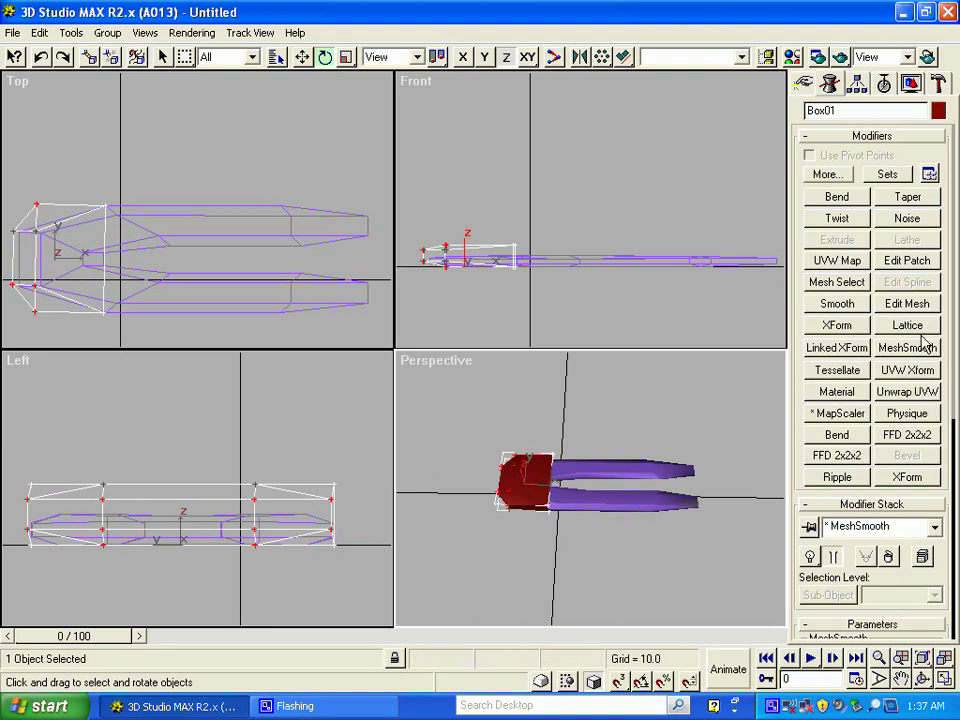
Extend the box's prong-side end along X with Edit Mesh vertices and smooth it with another MeshSmooth modifier
{"action": "left_click", "coordinate": [907, 303]}
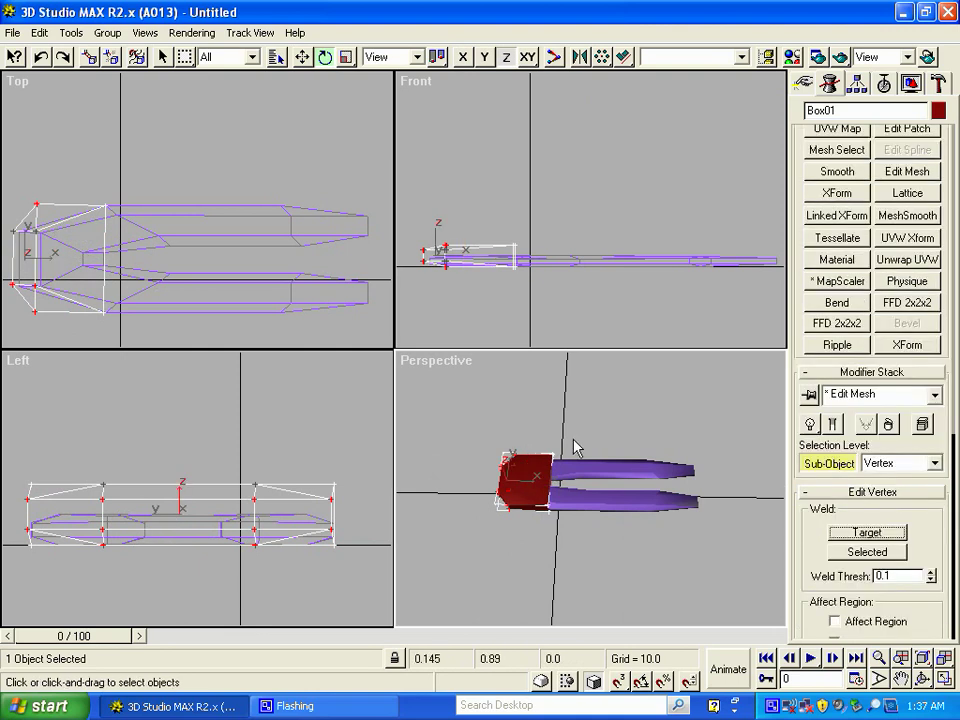
{"action": "left_click_drag", "start_coordinate": [572, 446], "coordinate": [536, 523]}
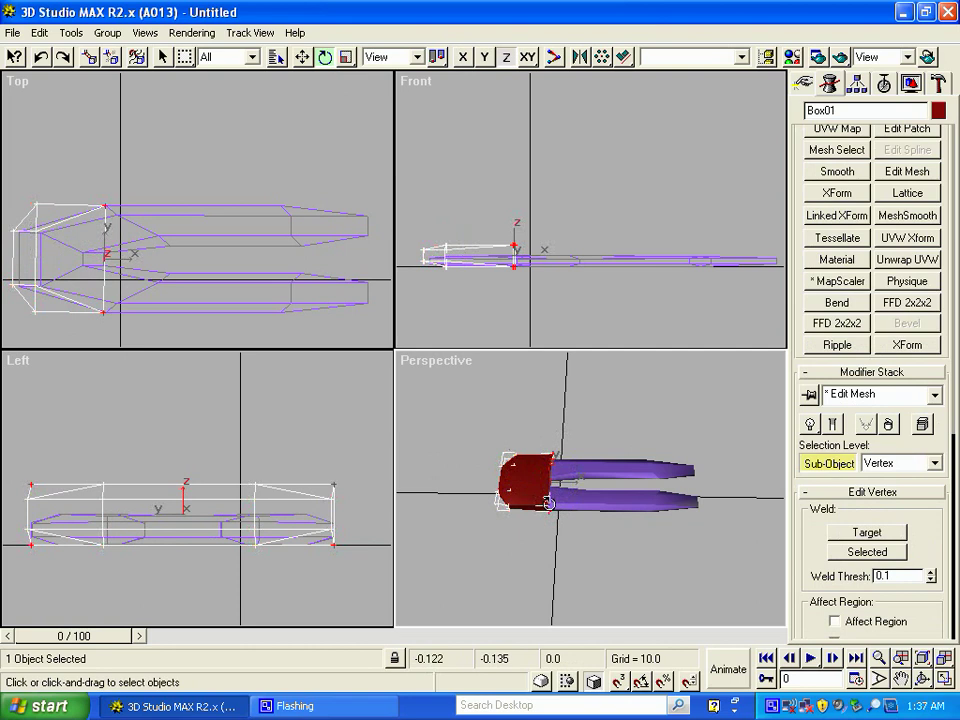
{"action": "left_click", "coordinate": [302, 56]}
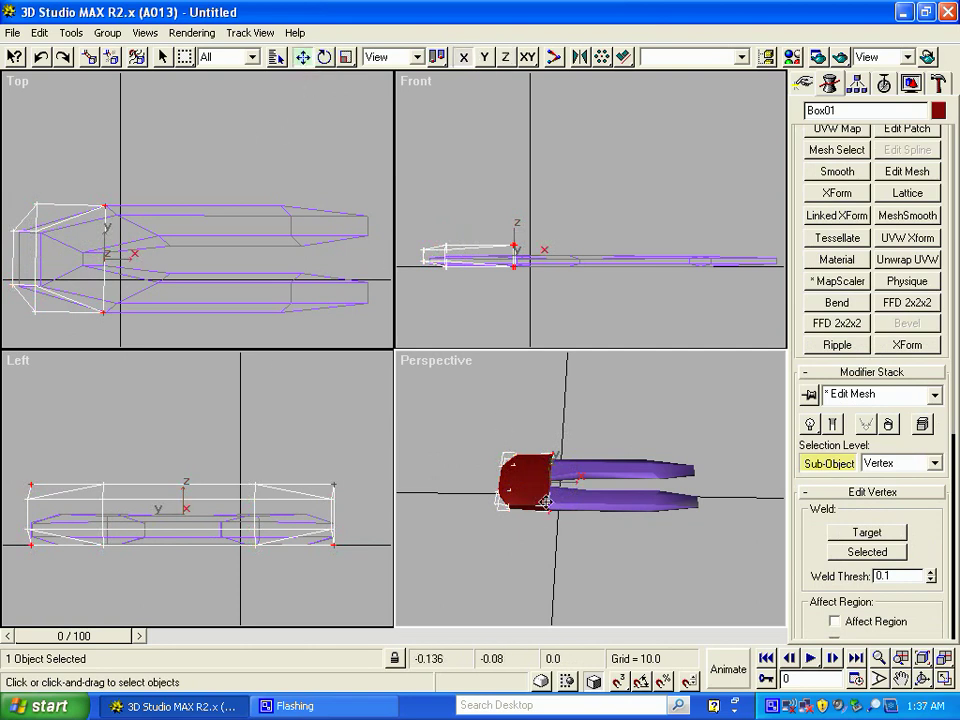
{"action": "left_click_drag", "start_coordinate": [546, 501], "coordinate": [560, 506]}
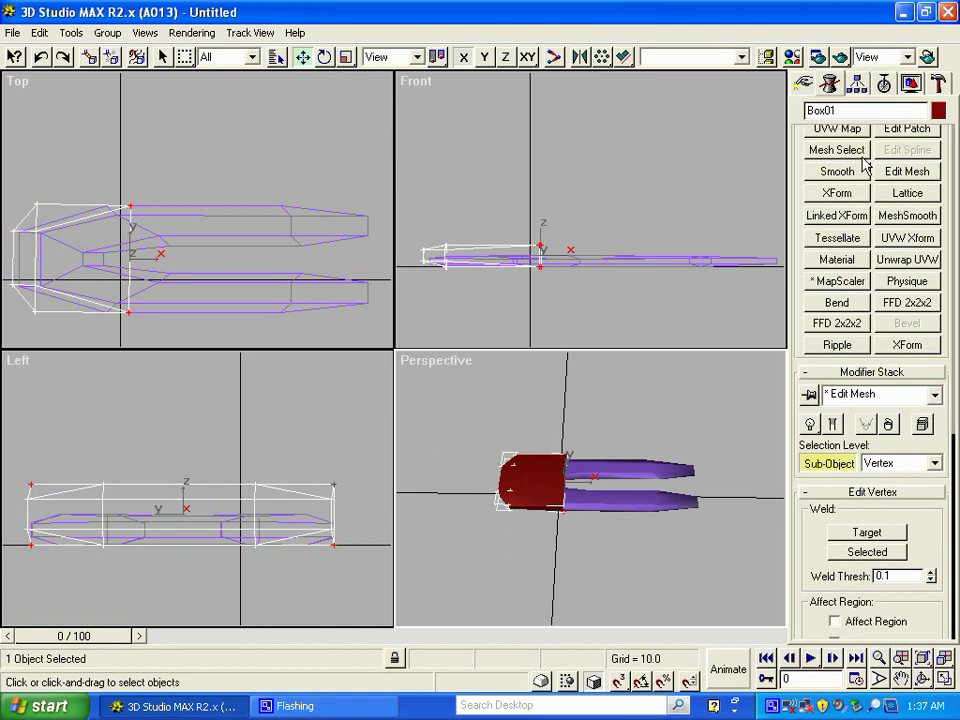
{"action": "left_click", "coordinate": [905, 215]}
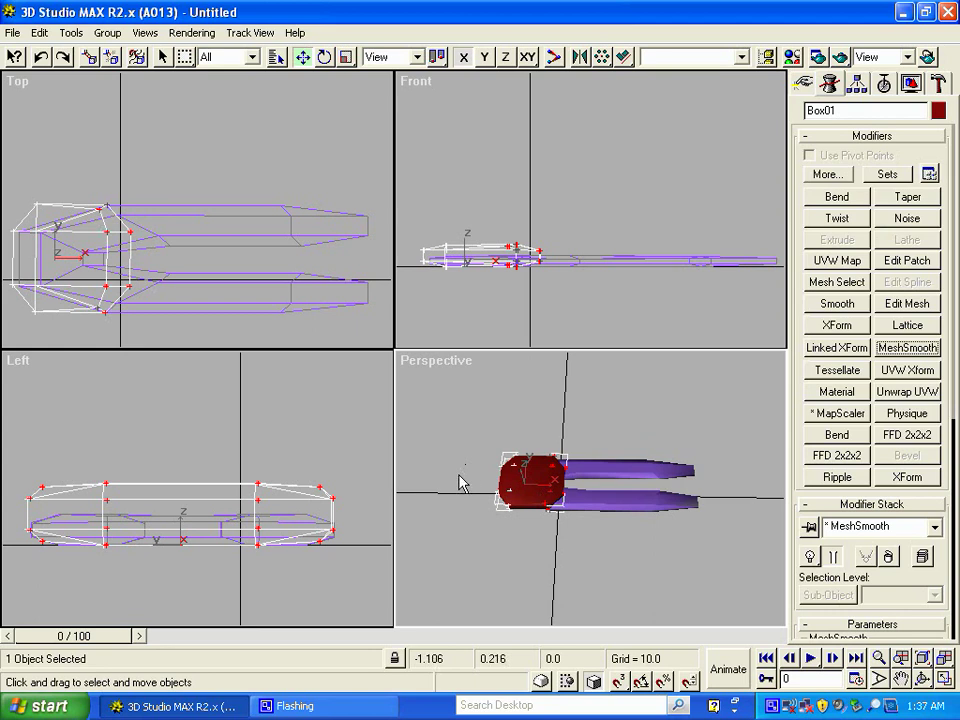
{"action": "left_click", "coordinate": [530, 535]}
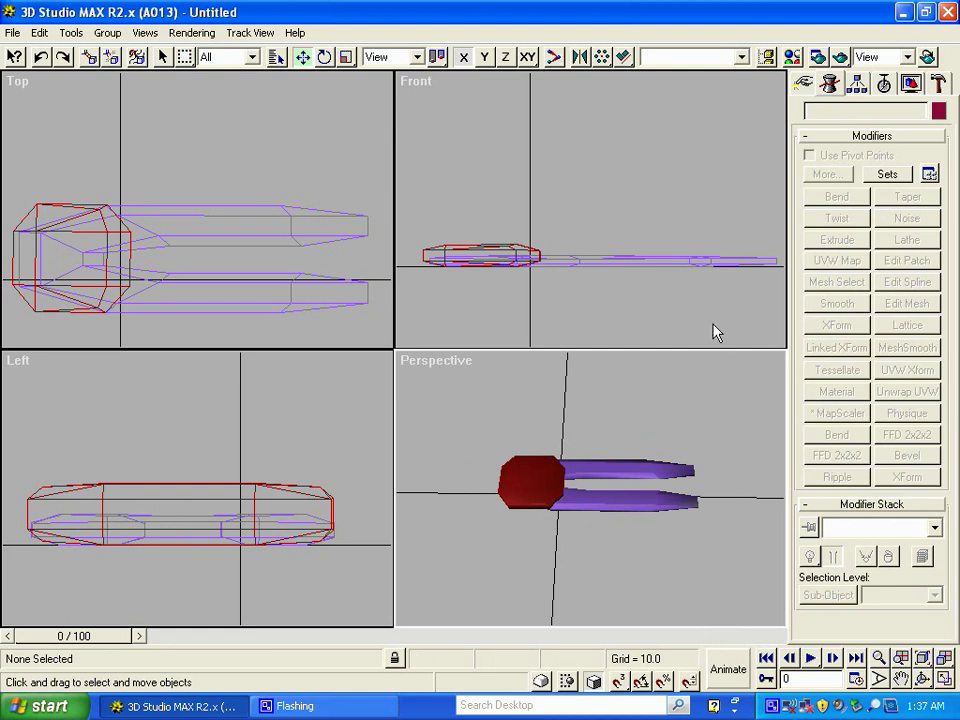
Draw a downward pyramid within the smoothed box's outline in the Top view, about 0.443 wide, 0.306 deep and -0.536 high
{"action": "left_click", "coordinate": [803, 83]}
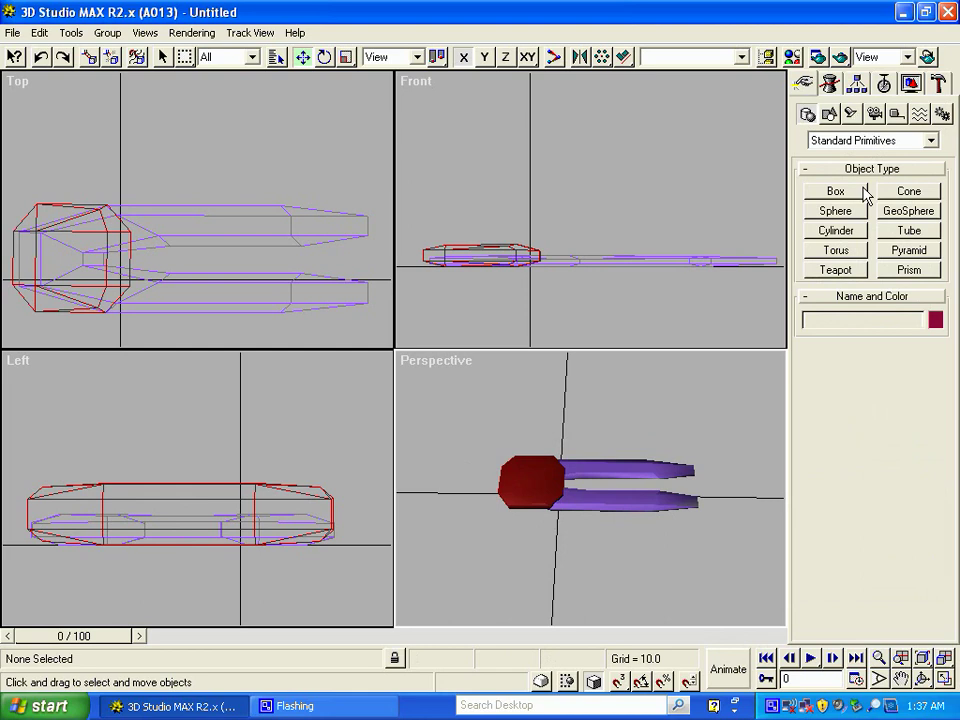
{"action": "left_click", "coordinate": [930, 141]}
{"action": "left_click", "coordinate": [932, 144]}
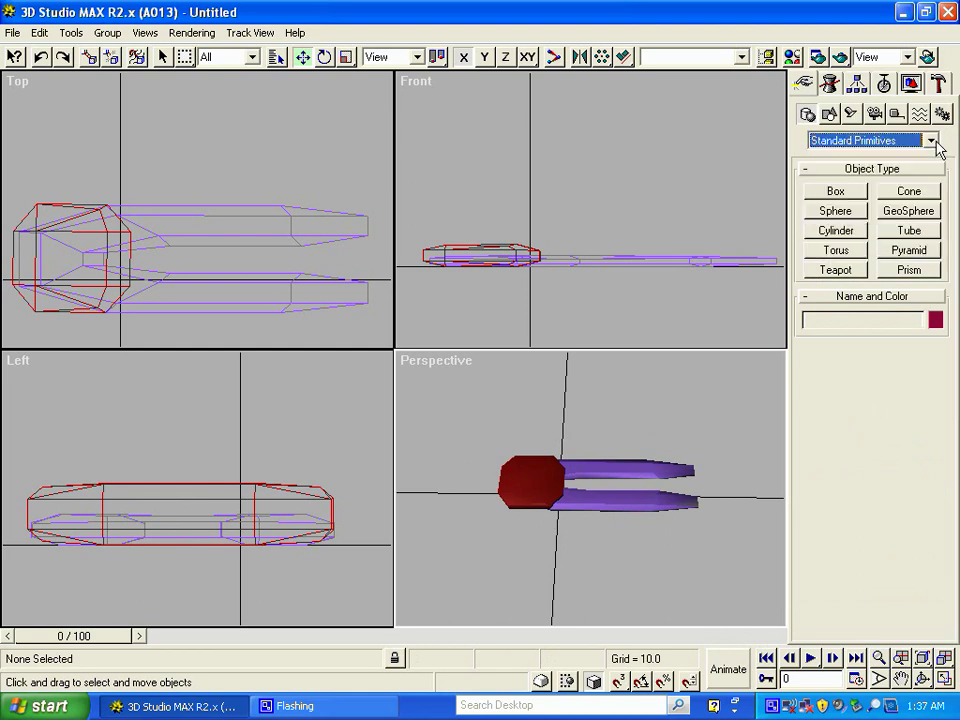
{"action": "left_click", "coordinate": [926, 141]}
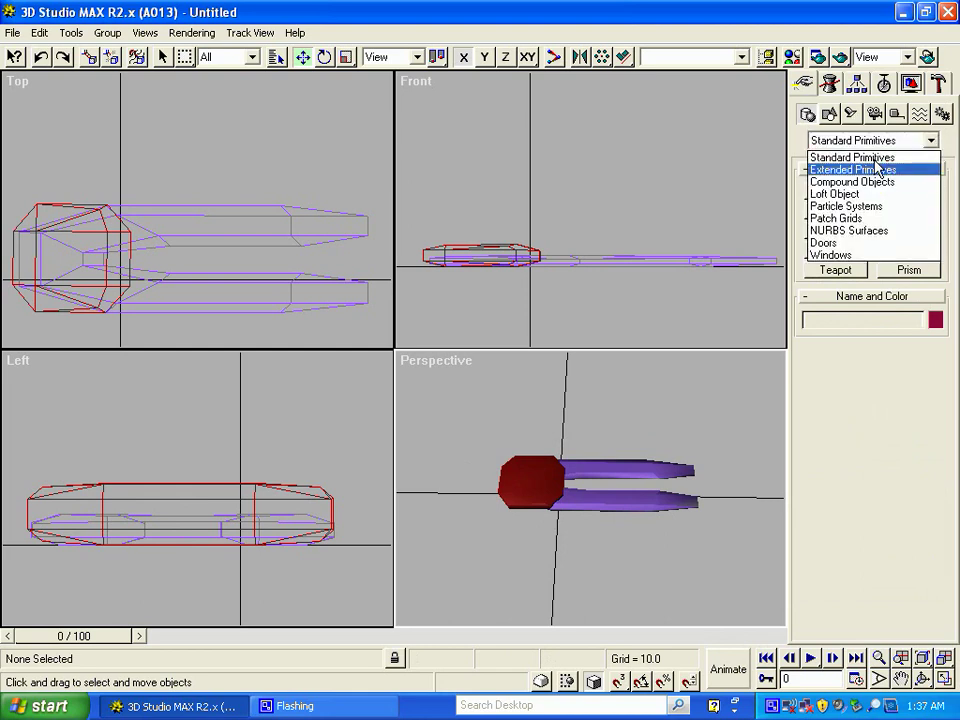
{"action": "left_click", "coordinate": [877, 158]}
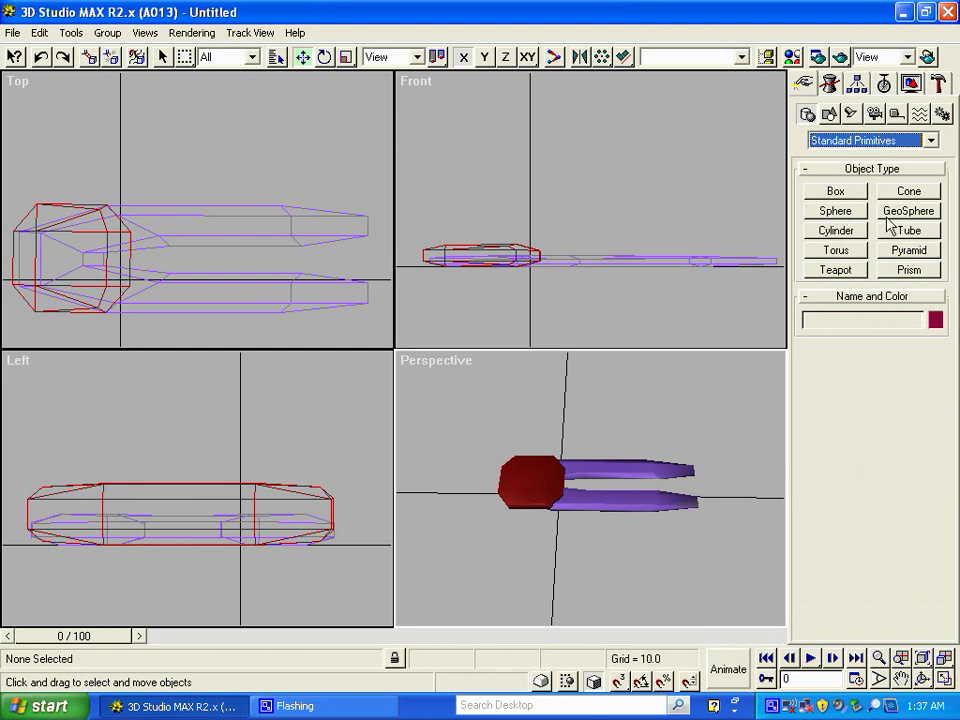
{"action": "left_click", "coordinate": [909, 250]}
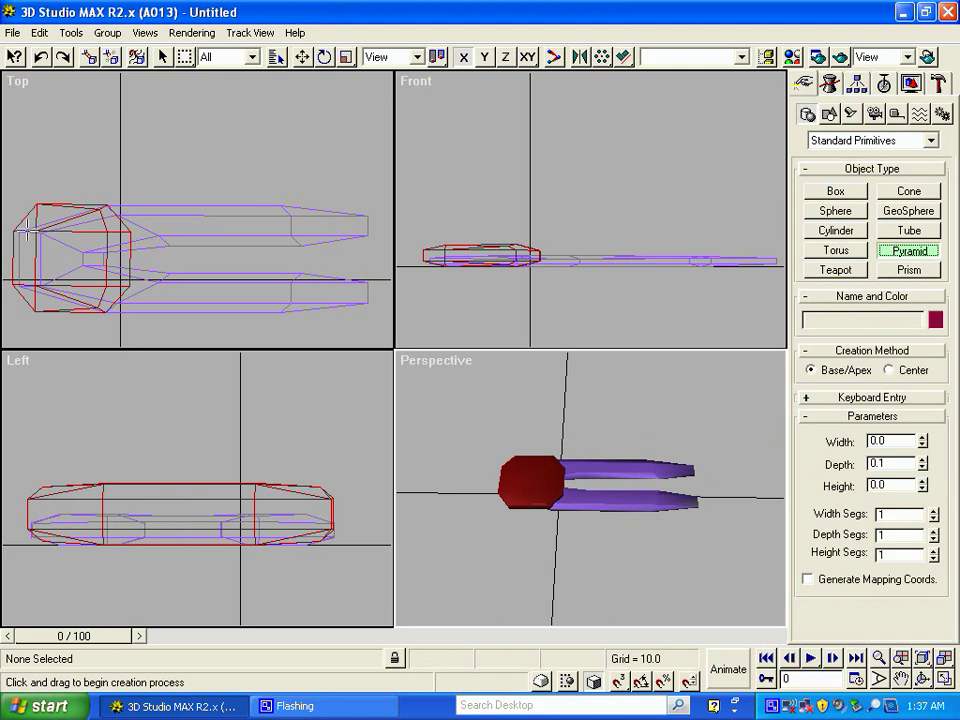
{"action": "left_click_drag", "start_coordinate": [30, 231], "coordinate": [106, 283]}
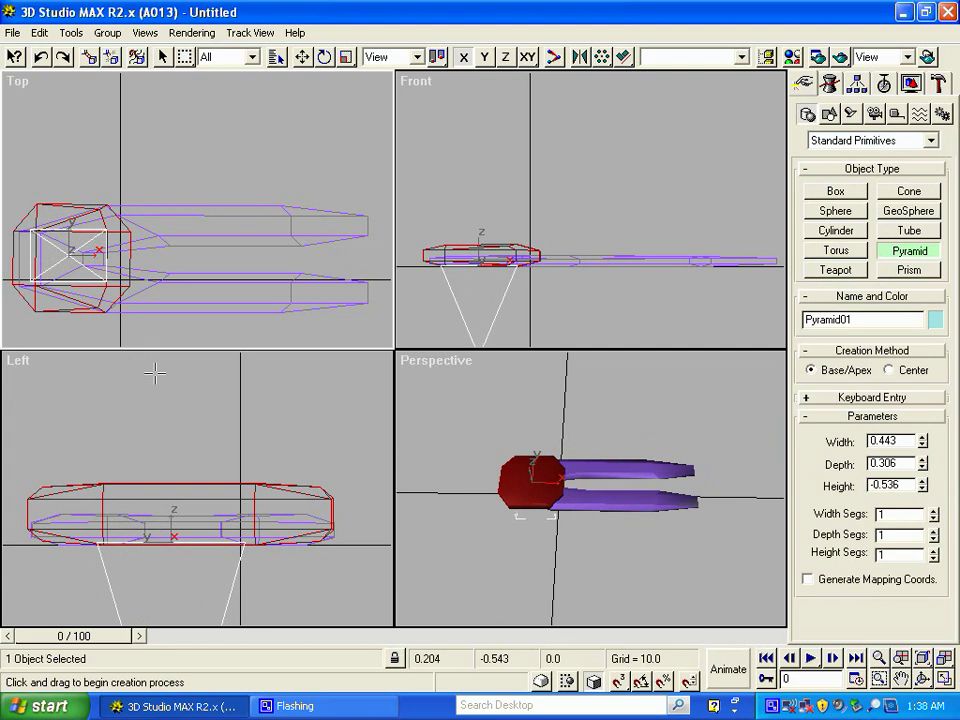
{"action": "left_click", "coordinate": [155, 372]}
Combine the pyramid with the smoothed box as operand B using a Boolean 2 Union
{"action": "left_click", "coordinate": [932, 143]}
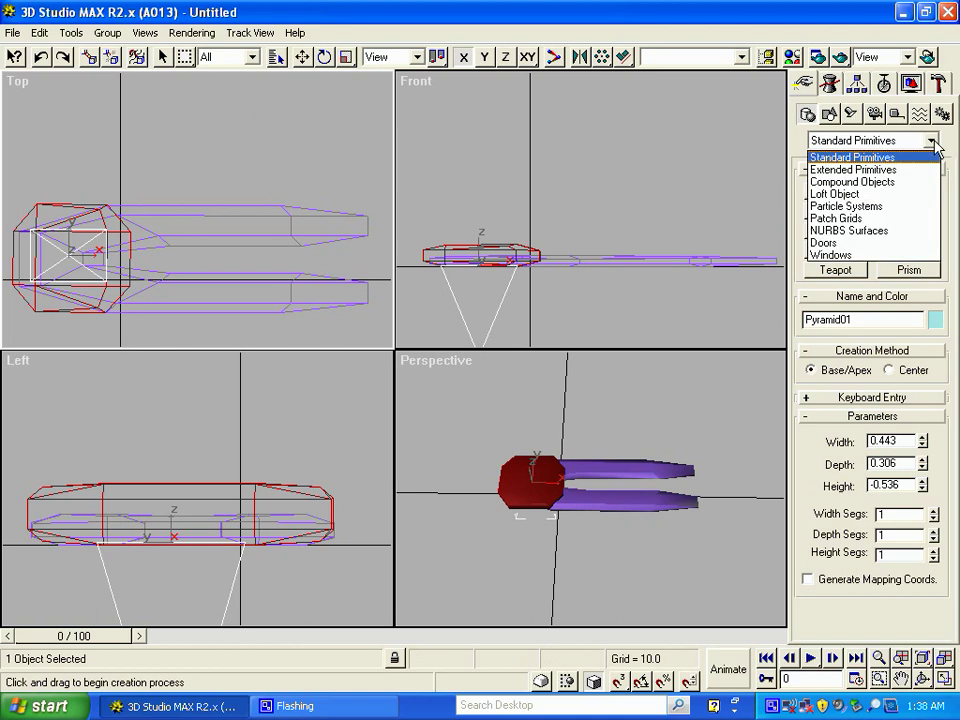
{"action": "left_click", "coordinate": [860, 182]}
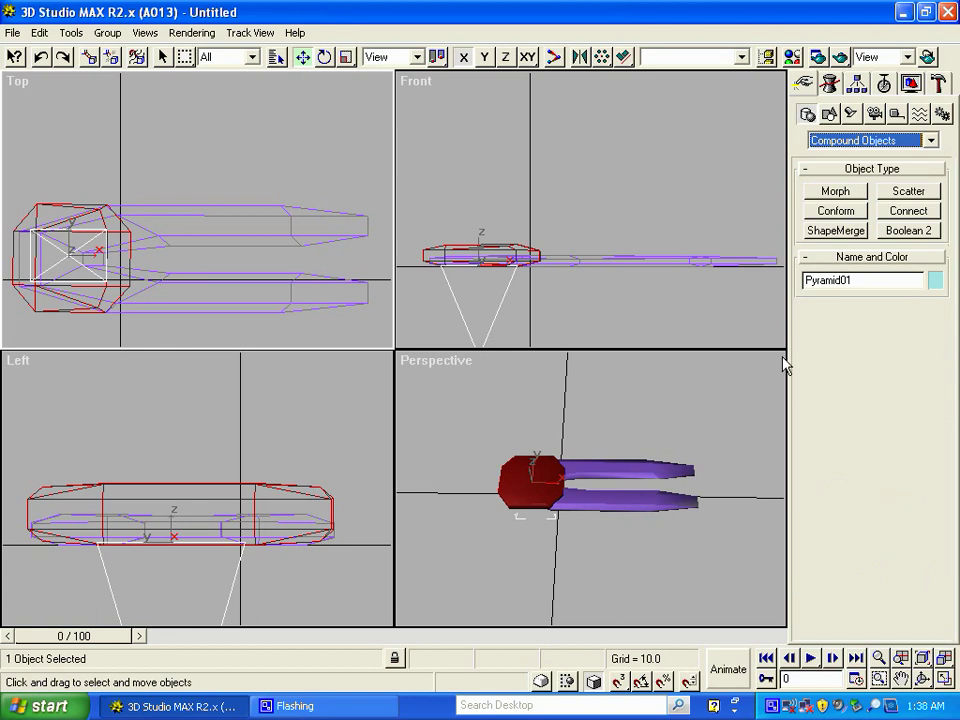
{"action": "left_click", "coordinate": [909, 233]}
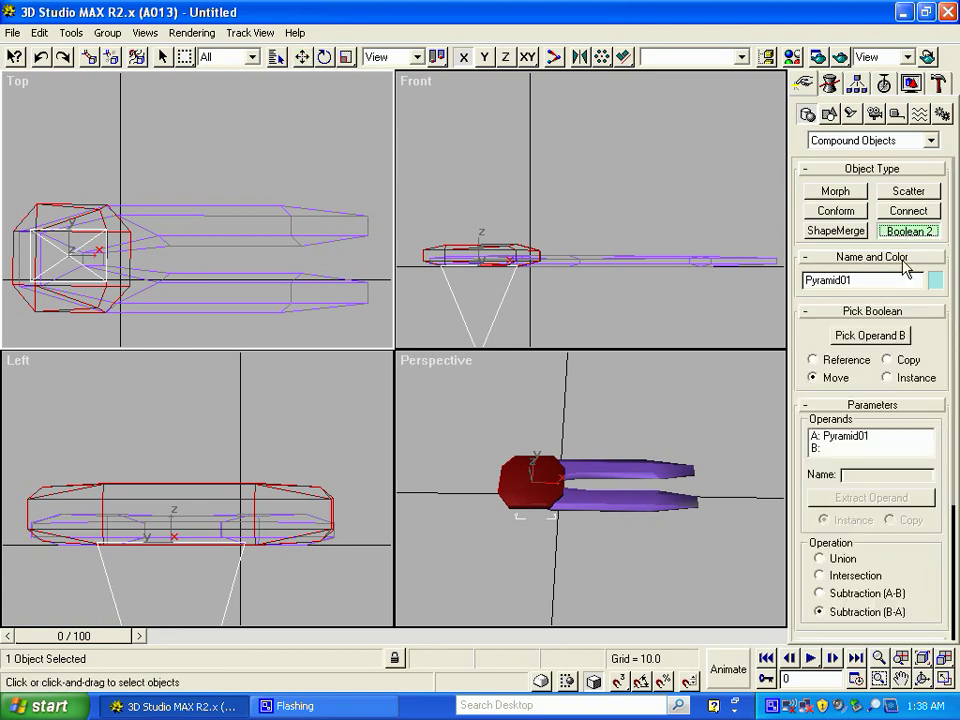
{"action": "scroll", "coordinate": [947, 392], "scroll_direction": "down", "scroll_amount": 5}
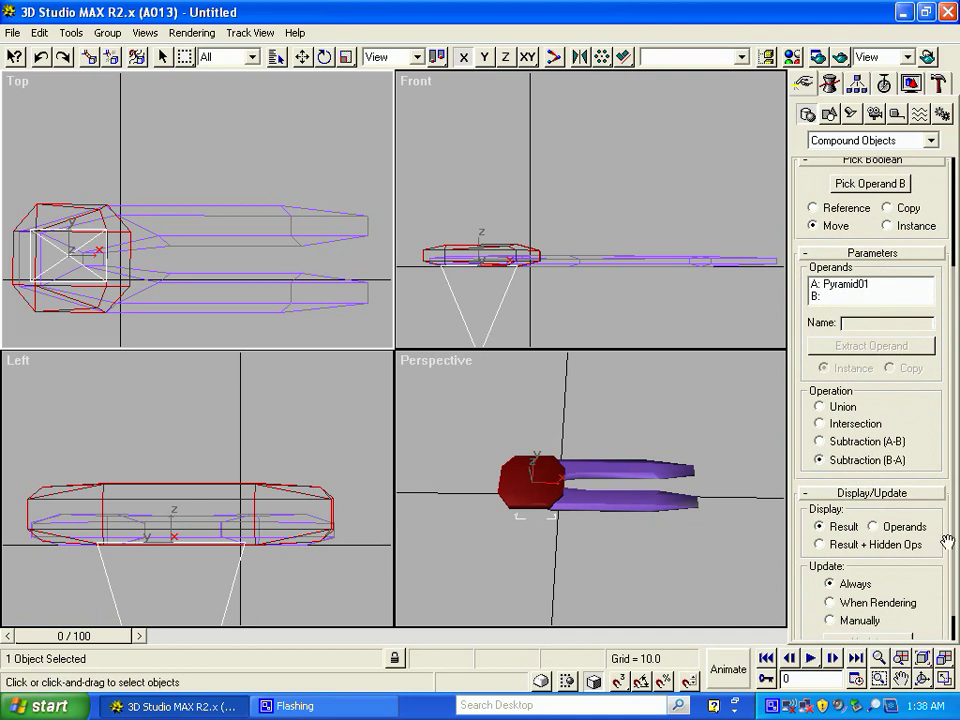
{"action": "scroll", "coordinate": [950, 497], "scroll_direction": "down", "scroll_amount": 1}
{"action": "left_click_drag", "start_coordinate": [950, 497], "coordinate": [943, 585]}
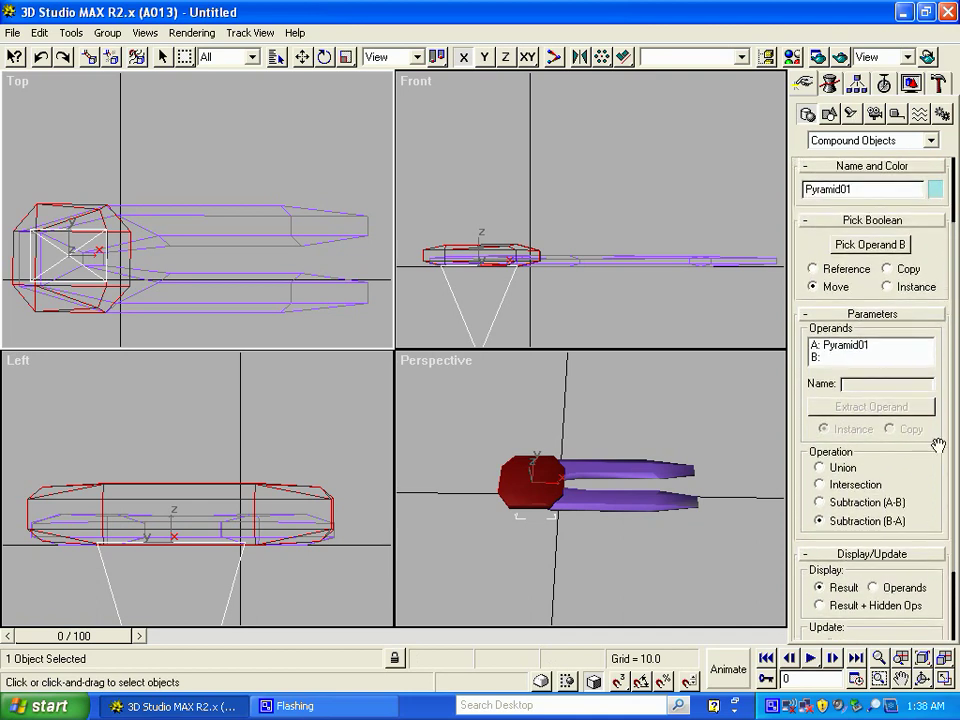
{"action": "mouse_move", "coordinate": [943, 403]}
{"action": "left_mouse_down"}
{"action": "mouse_move", "coordinate": [930, 459]}
{"action": "mouse_move", "coordinate": [929, 401]}
{"action": "left_mouse_up"}
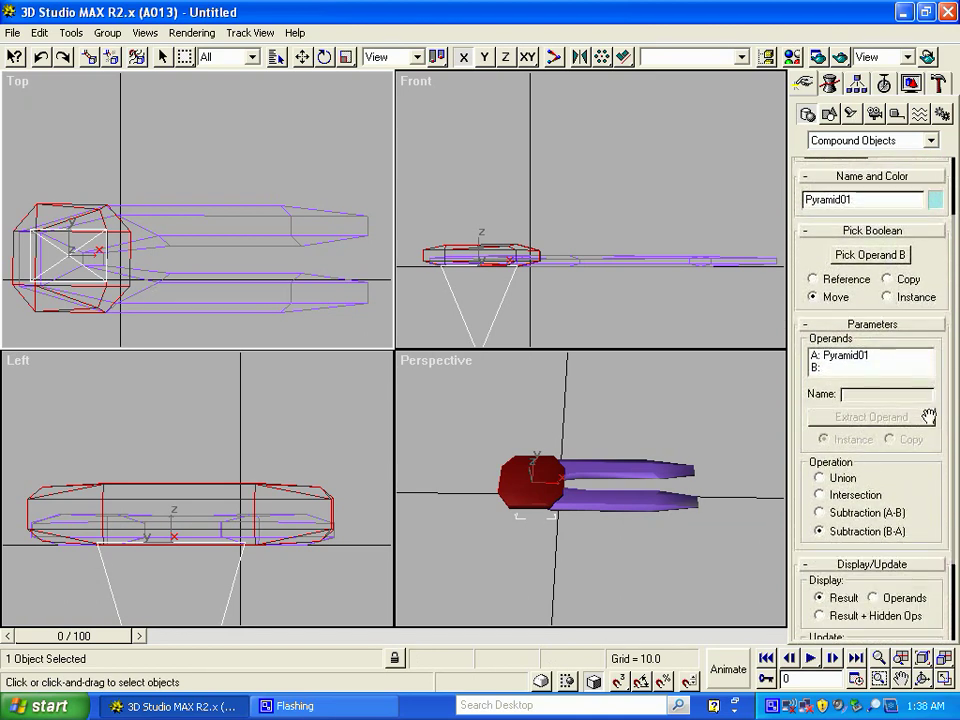
{"action": "left_click", "coordinate": [822, 478]}
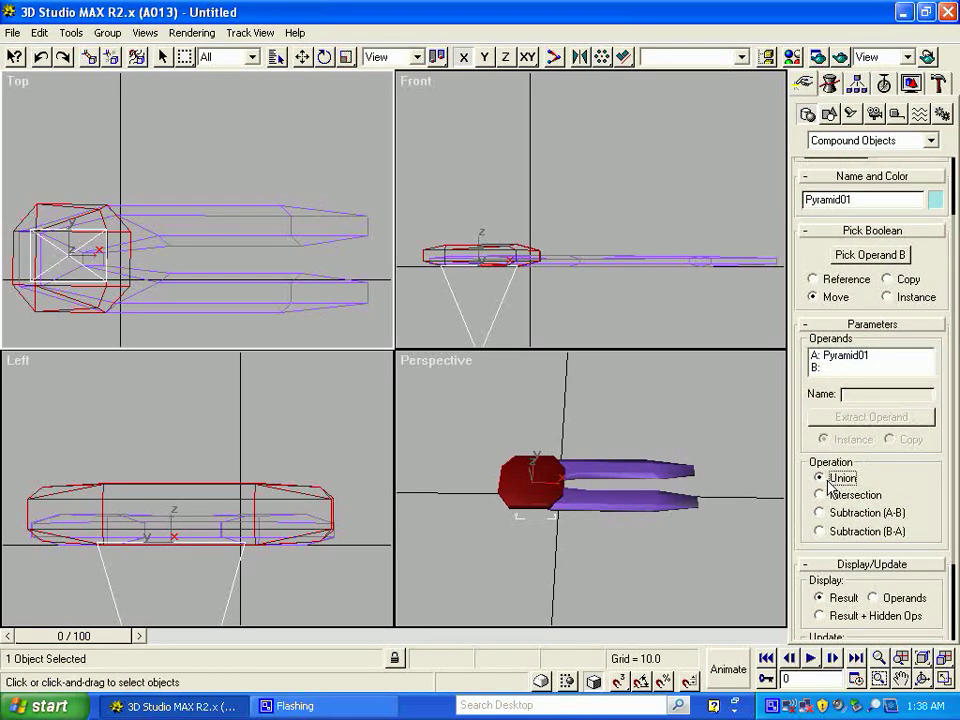
{"action": "left_click", "coordinate": [862, 262]}
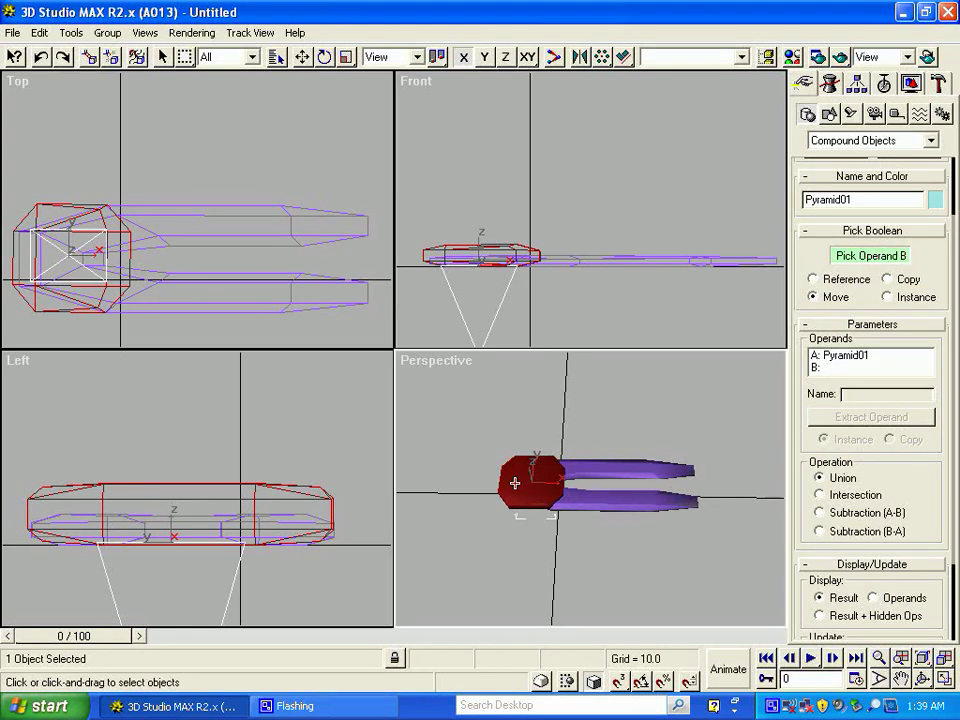
{"action": "left_click", "coordinate": [514, 483]}
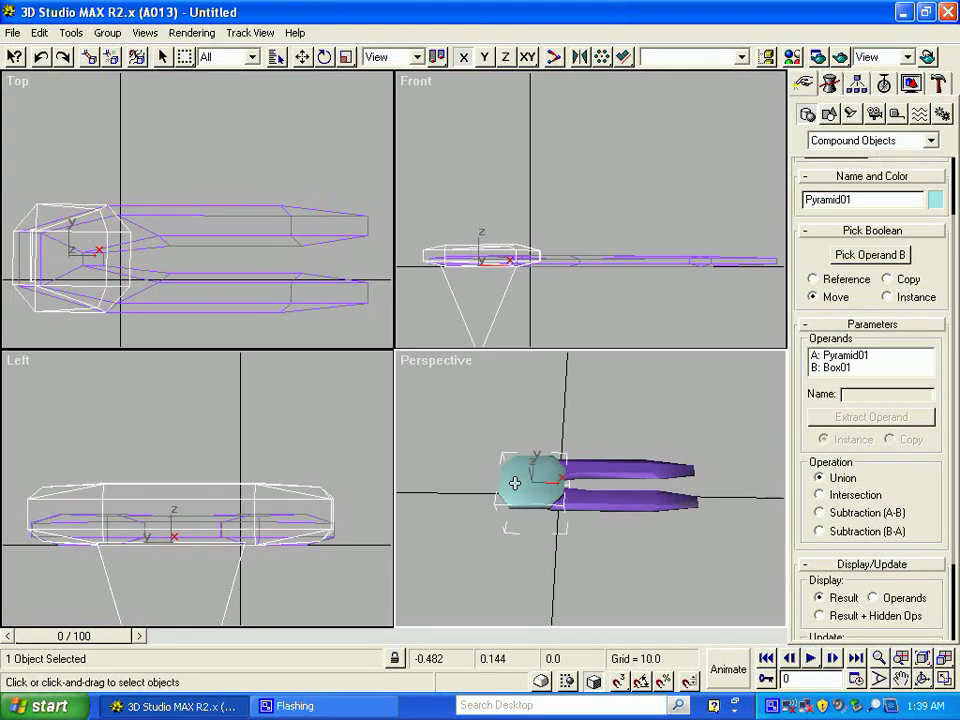
Rename the united pyramid-and-box object as BaseA 32 and clear the selection
{"action": "left_click", "coordinate": [922, 676]}
{"action": "mouse_move", "coordinate": [587, 486]}
{"action": "left_mouse_down"}
{"action": "mouse_move", "coordinate": [589, 339]}
{"action": "mouse_move", "coordinate": [626, 321]}
{"action": "mouse_move", "coordinate": [636, 366]}
{"action": "mouse_move", "coordinate": [550, 432]}
{"action": "mouse_move", "coordinate": [560, 480]}
{"action": "mouse_move", "coordinate": [574, 508]}
{"action": "mouse_move", "coordinate": [587, 508]}
{"action": "mouse_move", "coordinate": [580, 500]}
{"action": "left_mouse_up"}
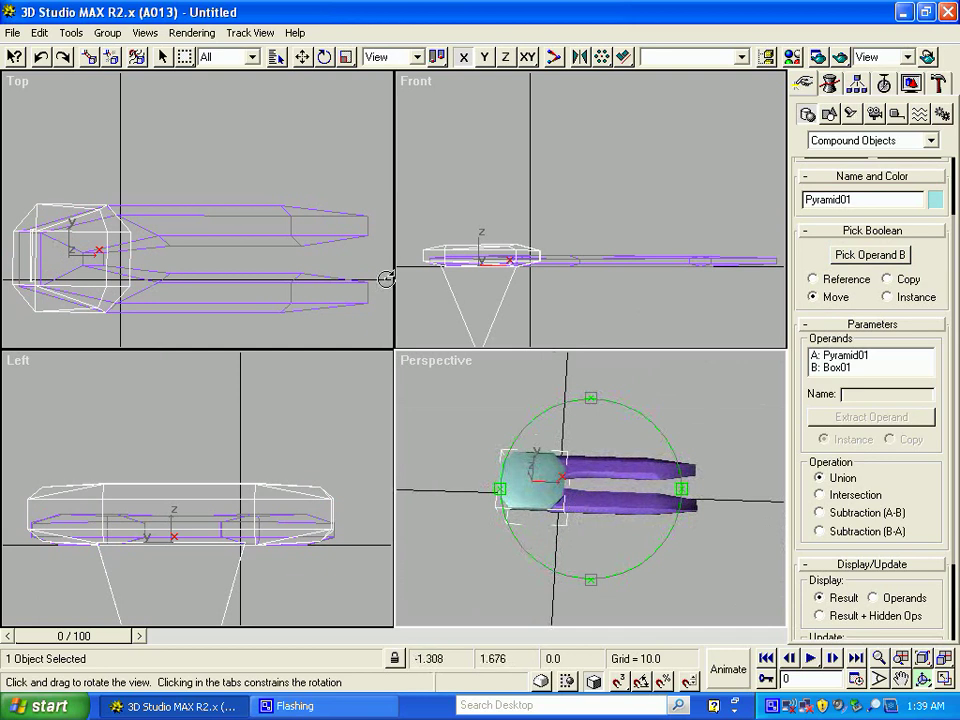
{"action": "left_click", "coordinate": [276, 58]}
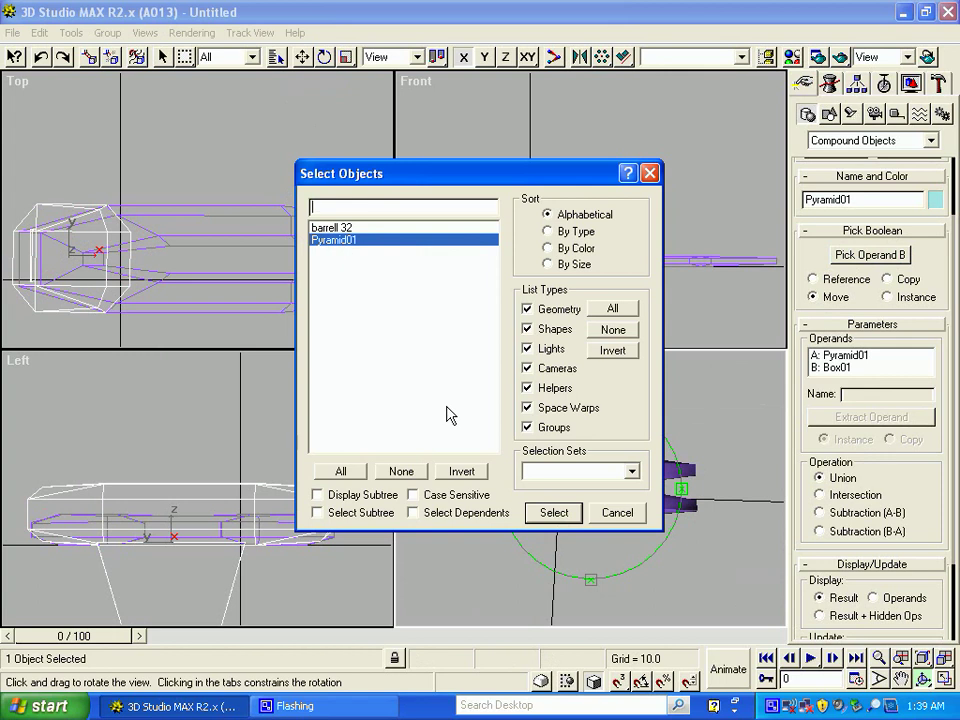
{"action": "left_click", "coordinate": [554, 515]}
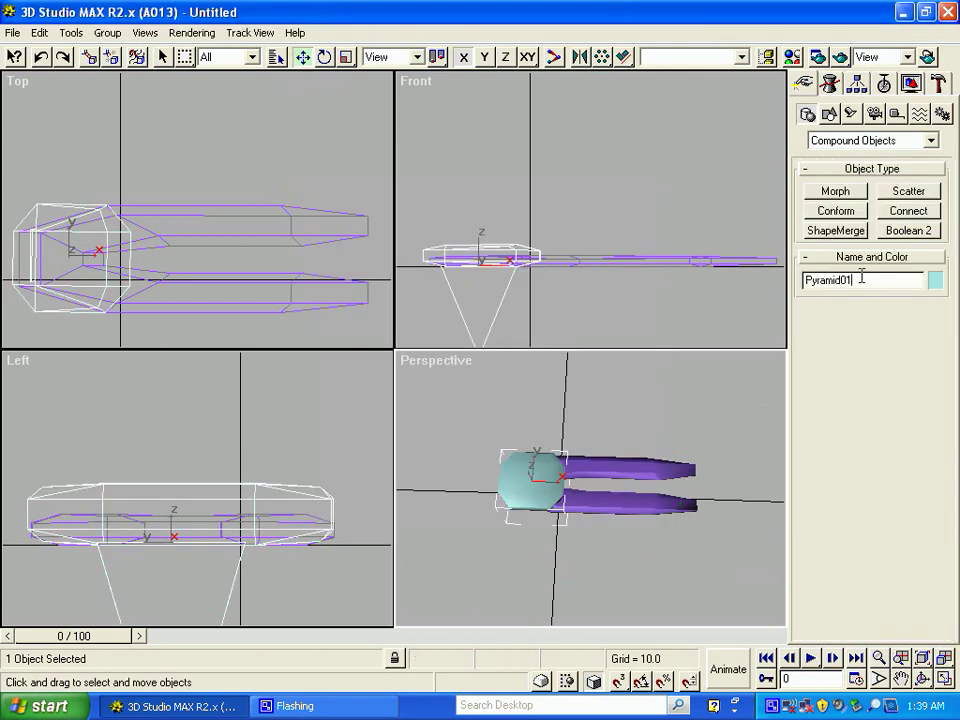
{"action": "left_click_drag", "start_coordinate": [861, 277], "coordinate": [781, 272]}
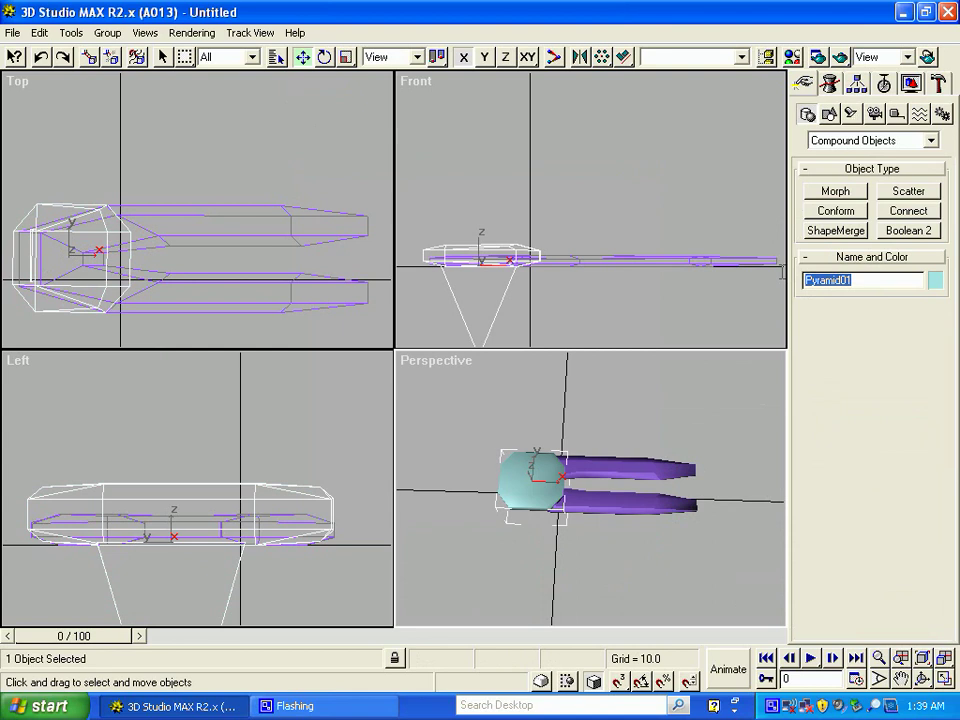
{"action": "key", "text": "BackSpace"}
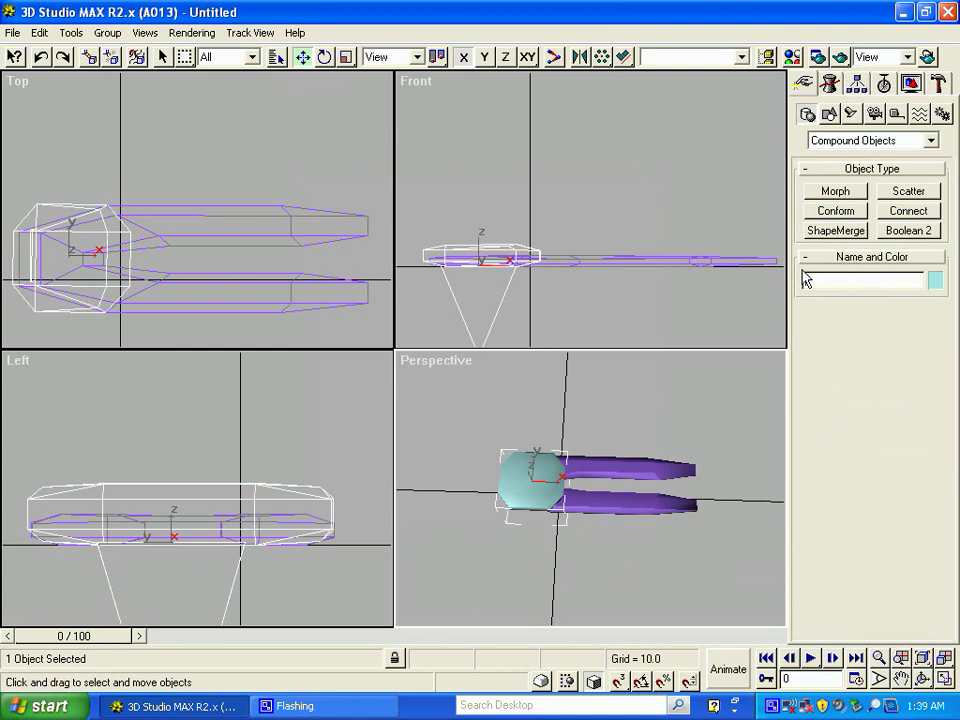
{"action": "type", "text": "BaseA 32"}
{"action": "left_click", "coordinate": [163, 57]}
{"action": "left_click", "coordinate": [587, 538]}
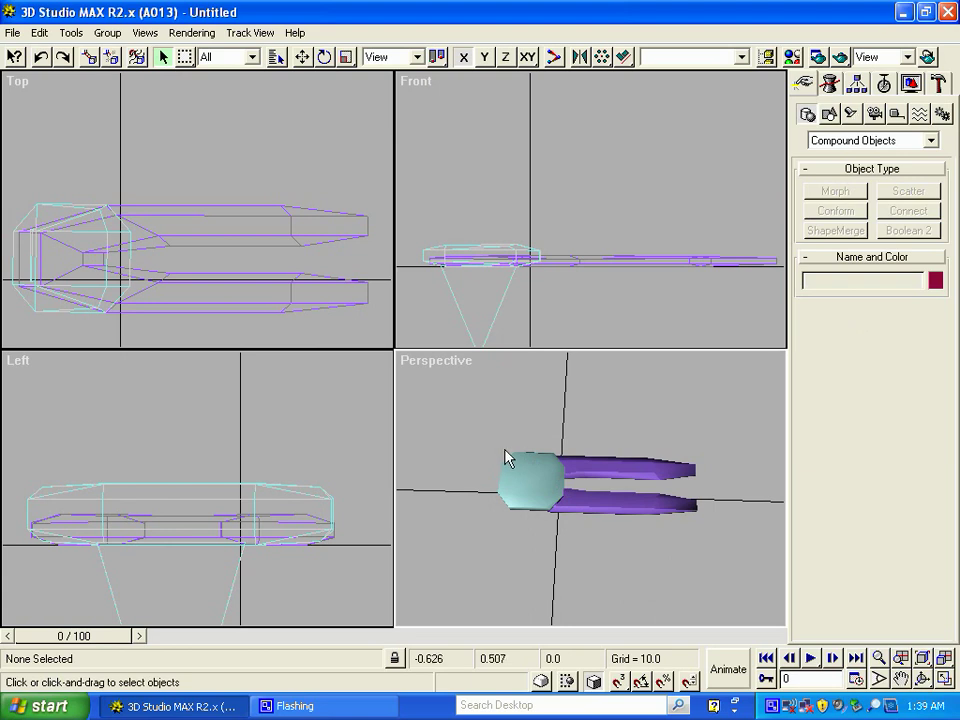
Try a Tessellate and a Lattice modifier on the slotted barrel, undoing each one
{"action": "left_click", "coordinate": [598, 504]}
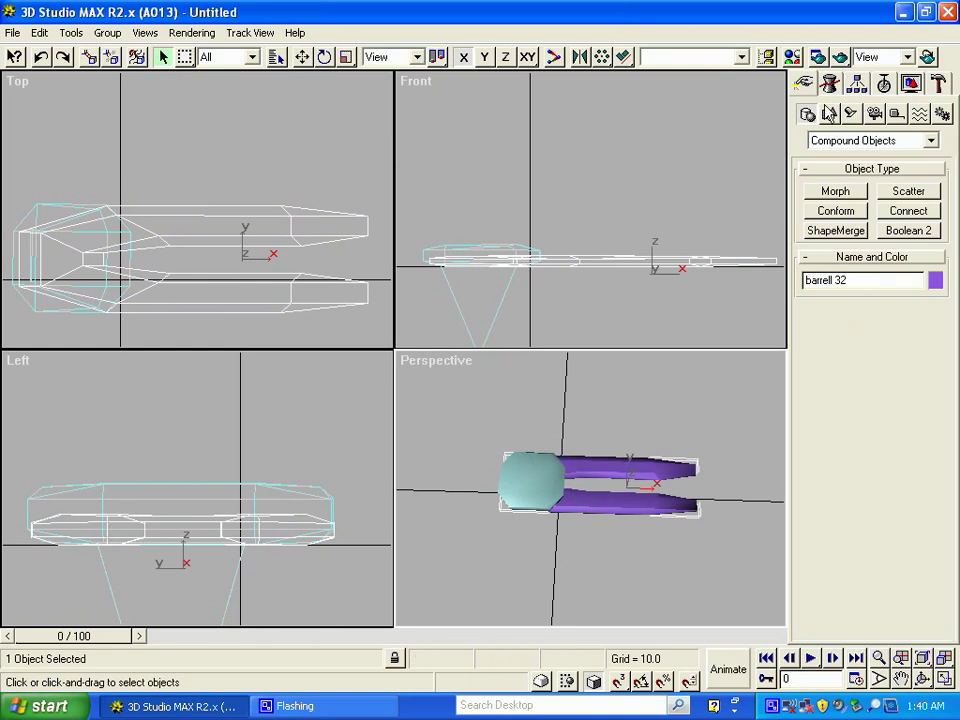
{"action": "left_click", "coordinate": [833, 85]}
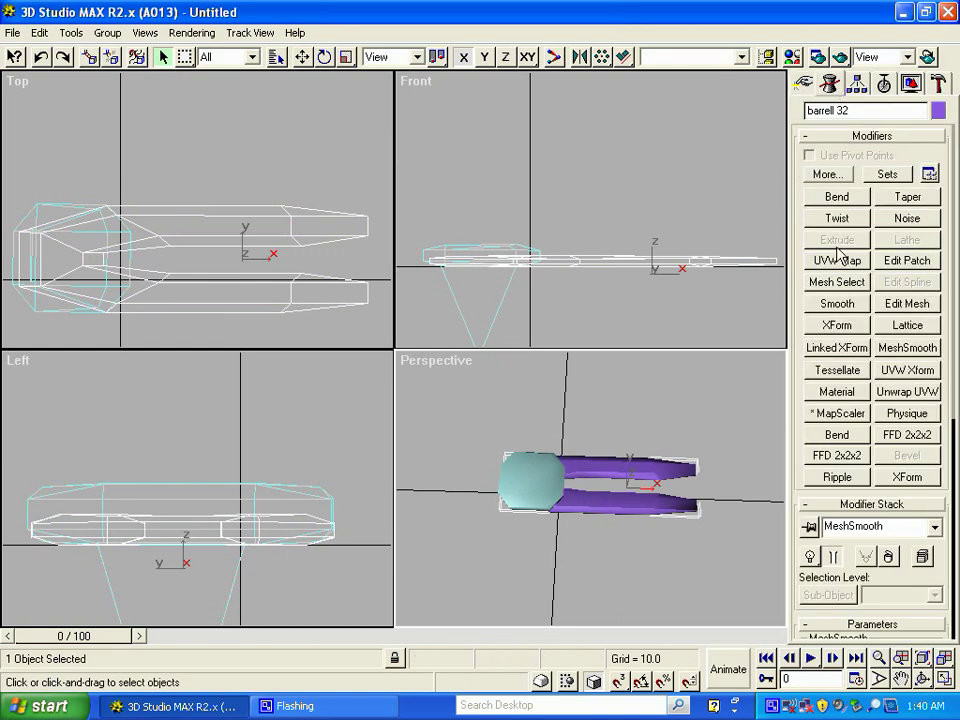
{"action": "left_click", "coordinate": [838, 372]}
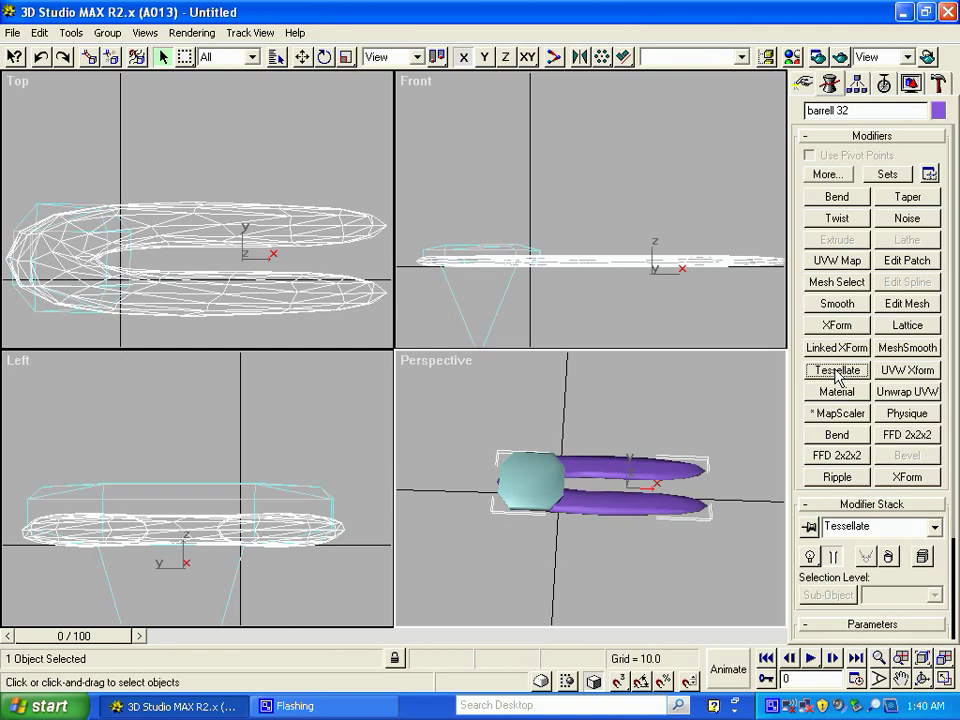
{"action": "key", "text": "ctrl+z"}
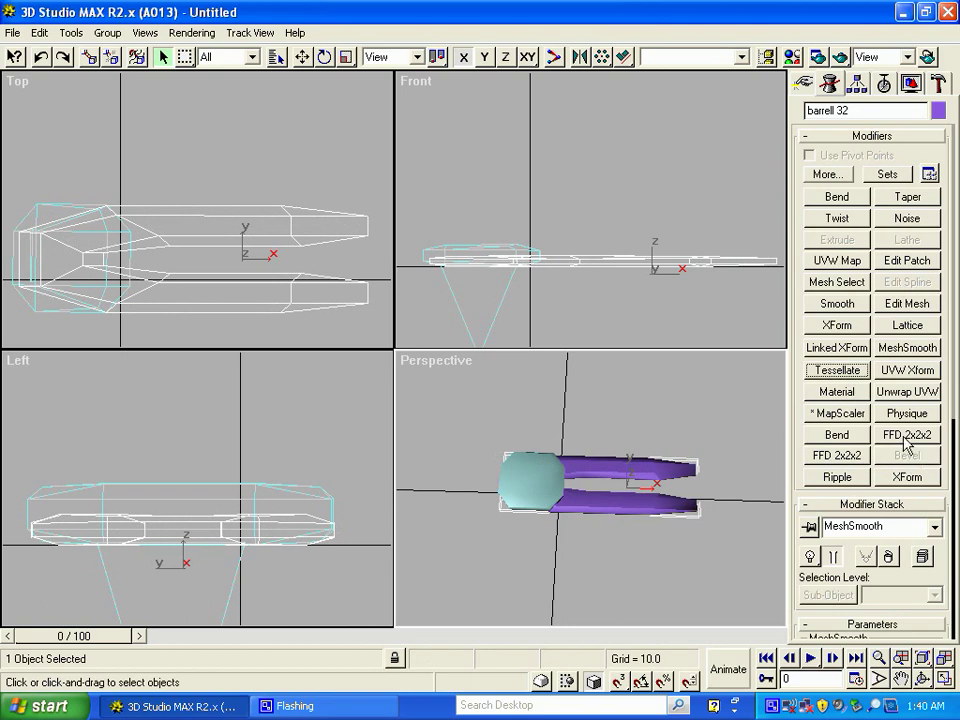
{"action": "left_click", "coordinate": [911, 330]}
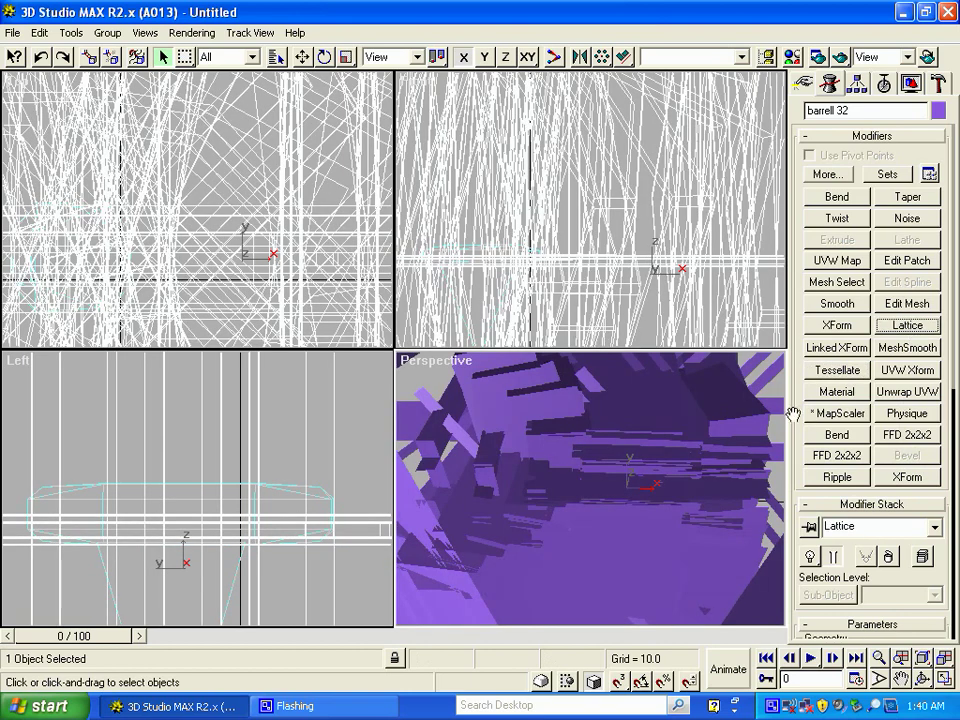
{"action": "key", "text": "ctrl+z"}
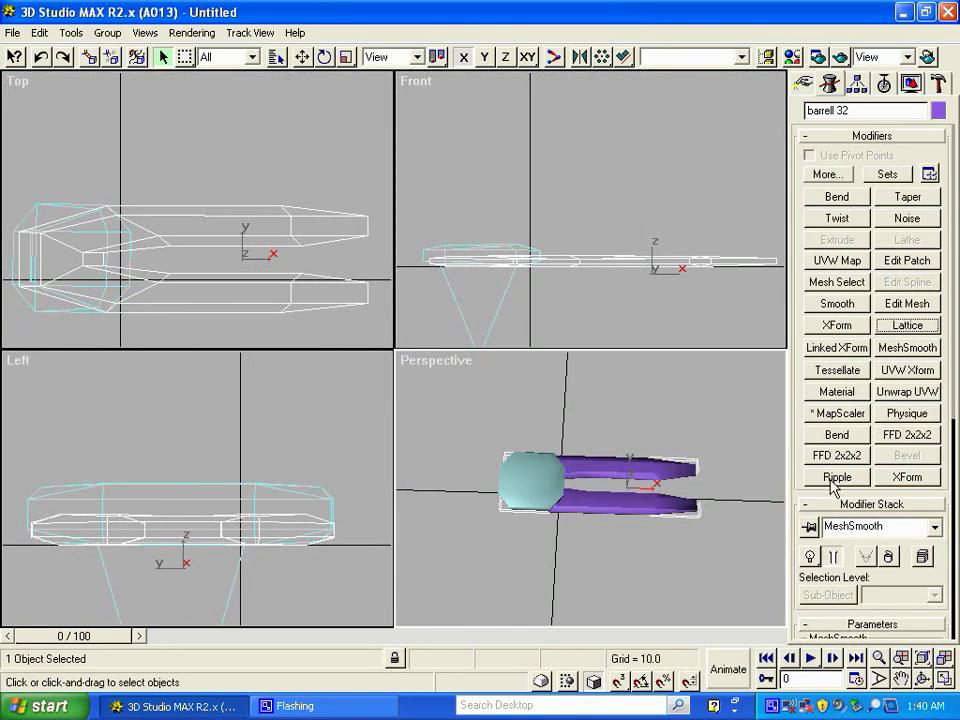
Add XForm and Twist modifiers to the barrel, try a 57-degree twist around Z, and reset the twist angle and bias to 0
{"action": "left_click", "coordinate": [836, 327]}
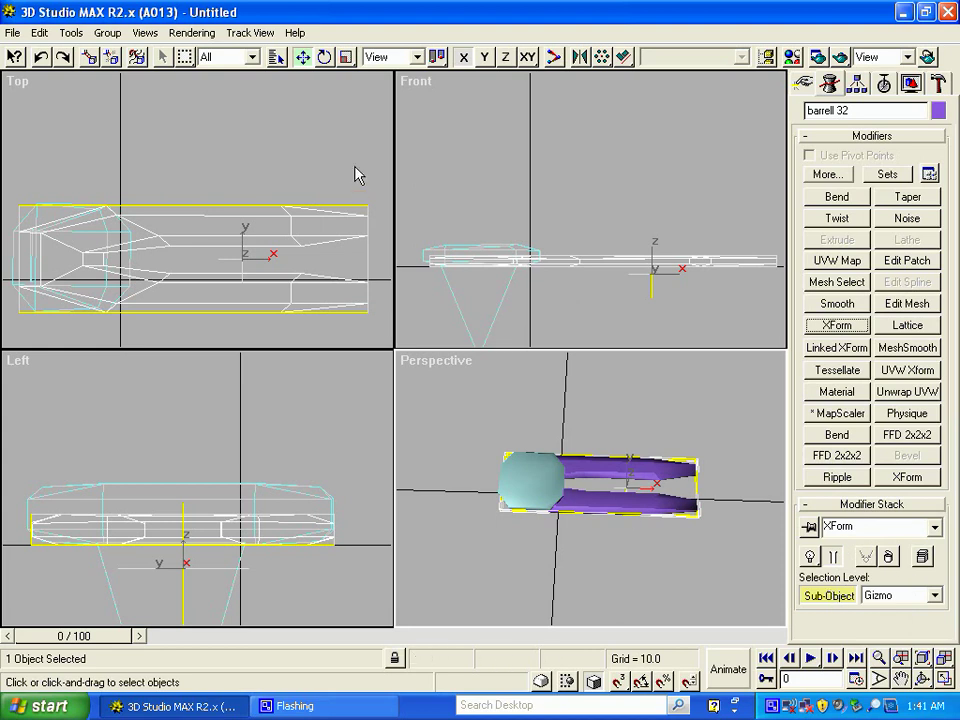
{"action": "mouse_move", "coordinate": [698, 492]}
{"action": "left_mouse_down"}
{"action": "mouse_move", "coordinate": [711, 497]}
{"action": "mouse_move", "coordinate": [699, 493]}
{"action": "left_mouse_up"}
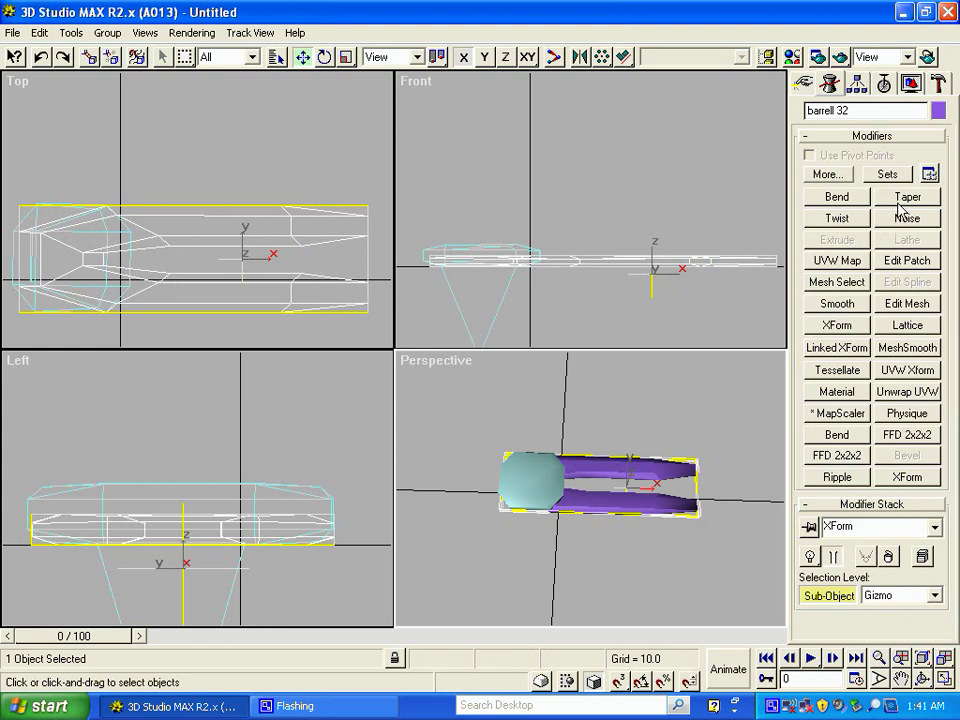
{"action": "left_click", "coordinate": [839, 218]}
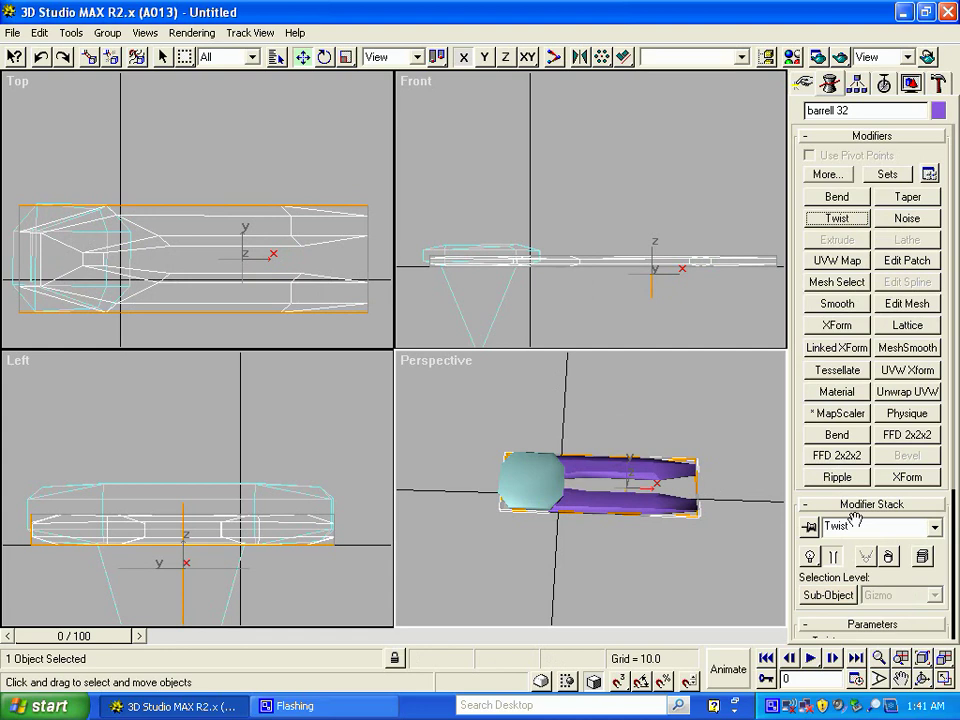
{"action": "left_click", "coordinate": [816, 595]}
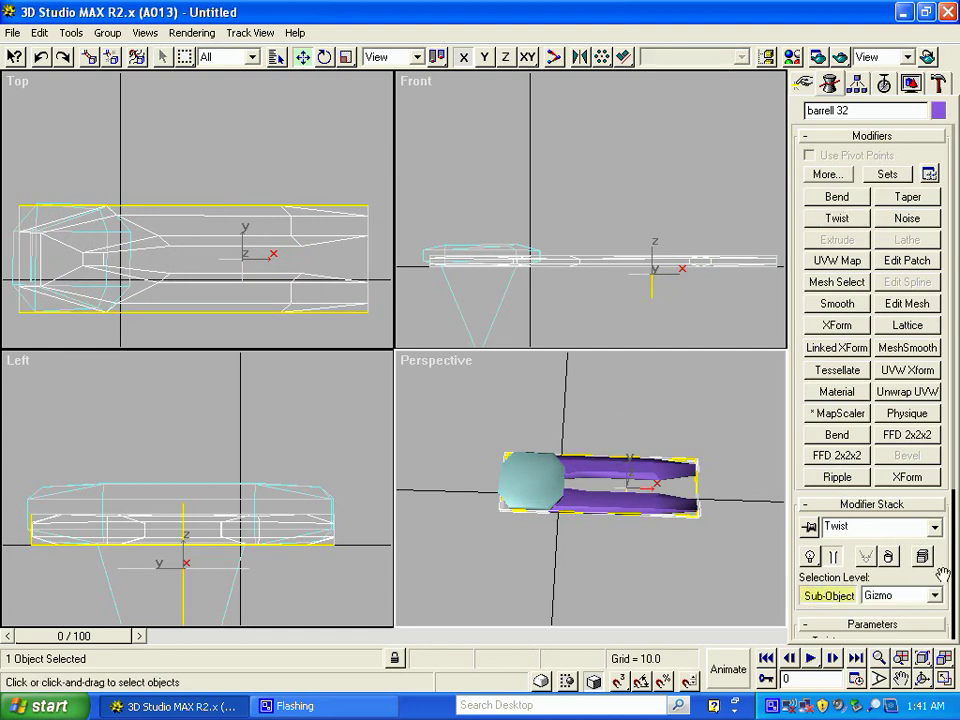
{"action": "left_click_drag", "start_coordinate": [943, 575], "coordinate": [944, 366]}
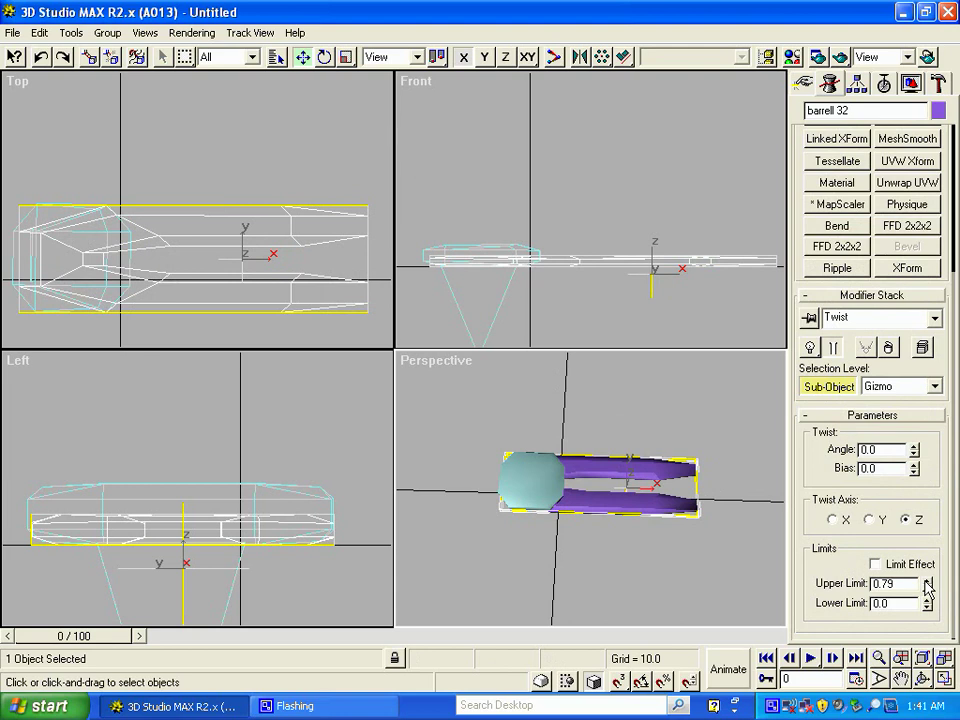
{"action": "right_click", "coordinate": [928, 588]}
{"action": "left_click", "coordinate": [913, 450]}
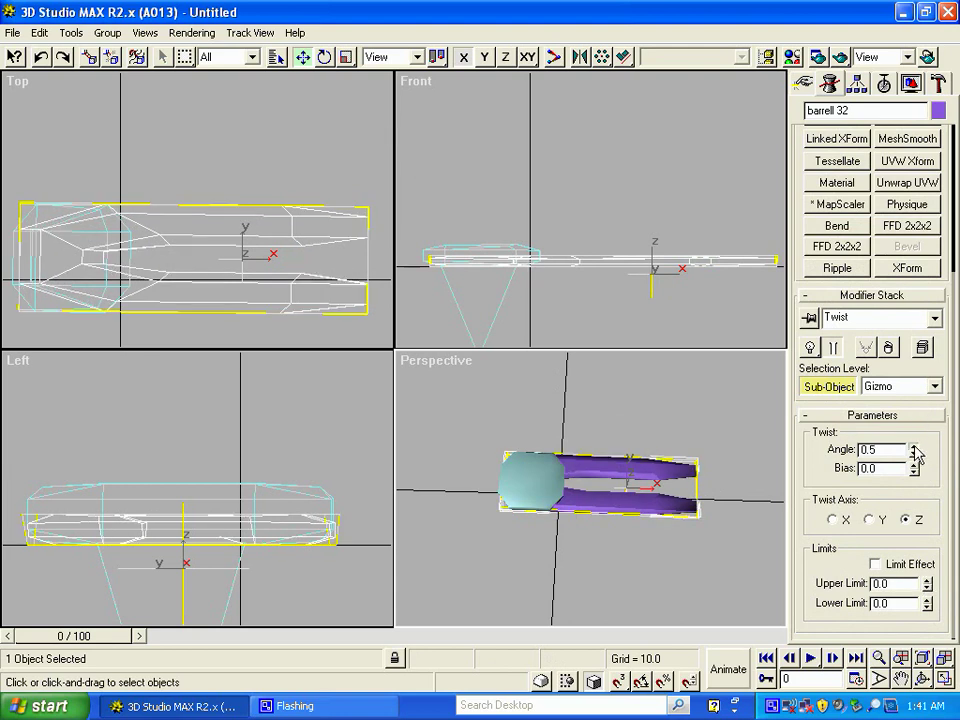
{"action": "left_click_drag", "start_coordinate": [913, 450], "coordinate": [913, 450]}
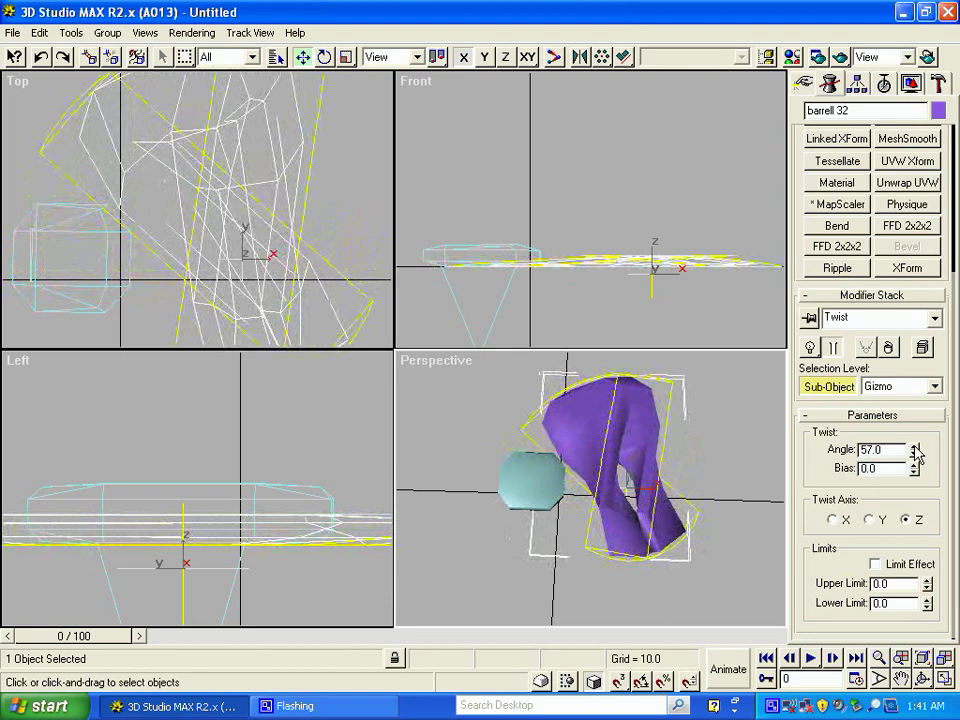
{"action": "right_click", "coordinate": [914, 452]}
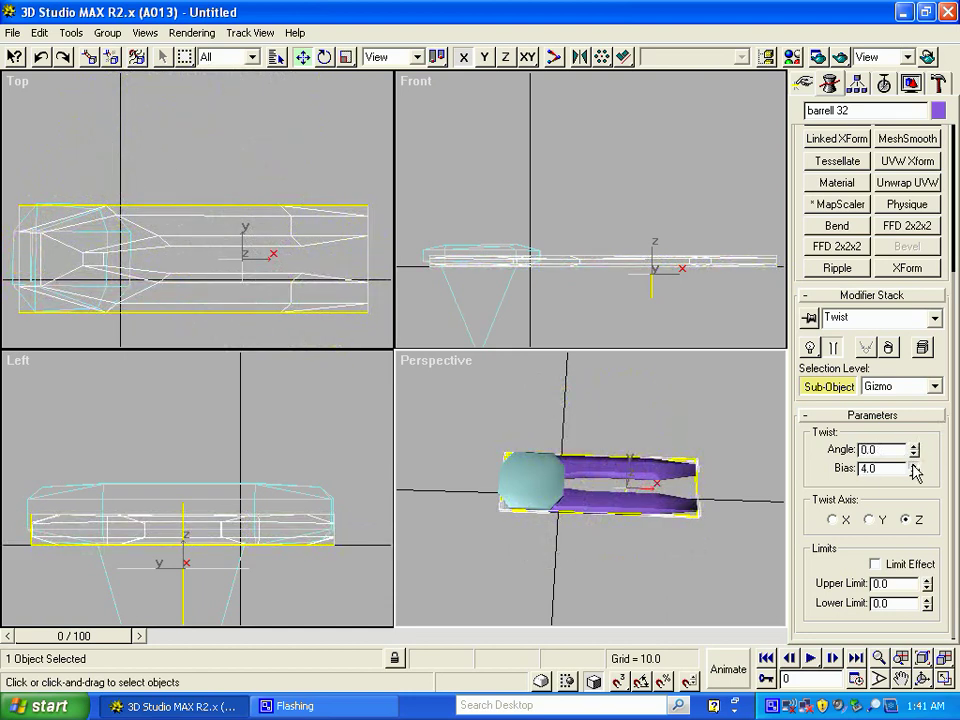
{"action": "right_click", "coordinate": [914, 467]}
{"action": "left_click_drag", "start_coordinate": [948, 156], "coordinate": [907, 352]}
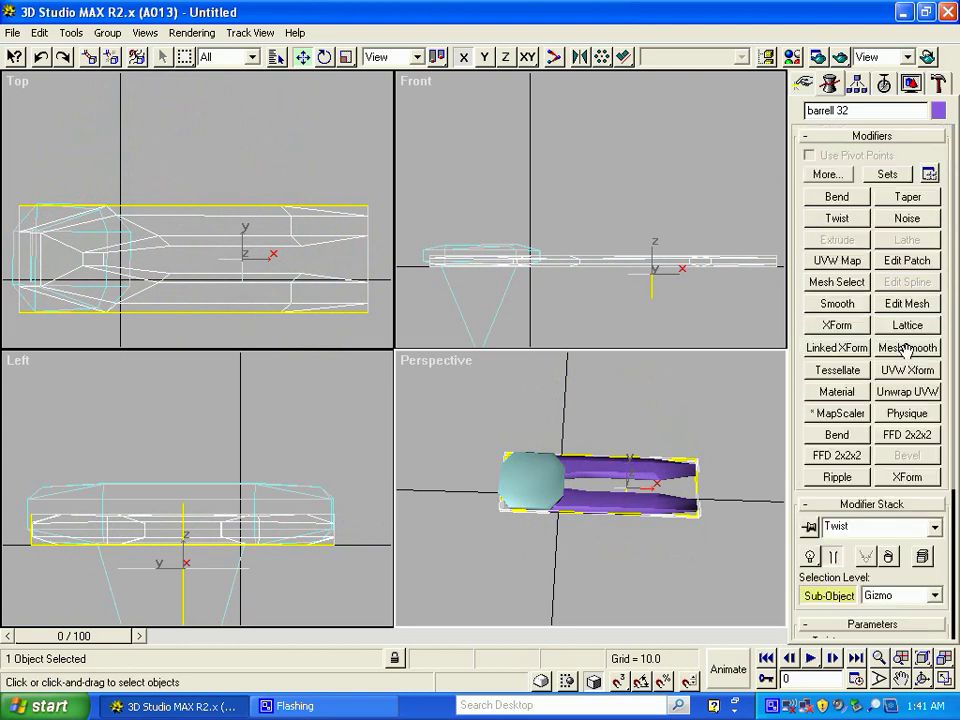
Add a Bend modifier to the barrel, try bend angles of 29 and 26 along Z, and reset the angle to 0
{"action": "left_click", "coordinate": [843, 197]}
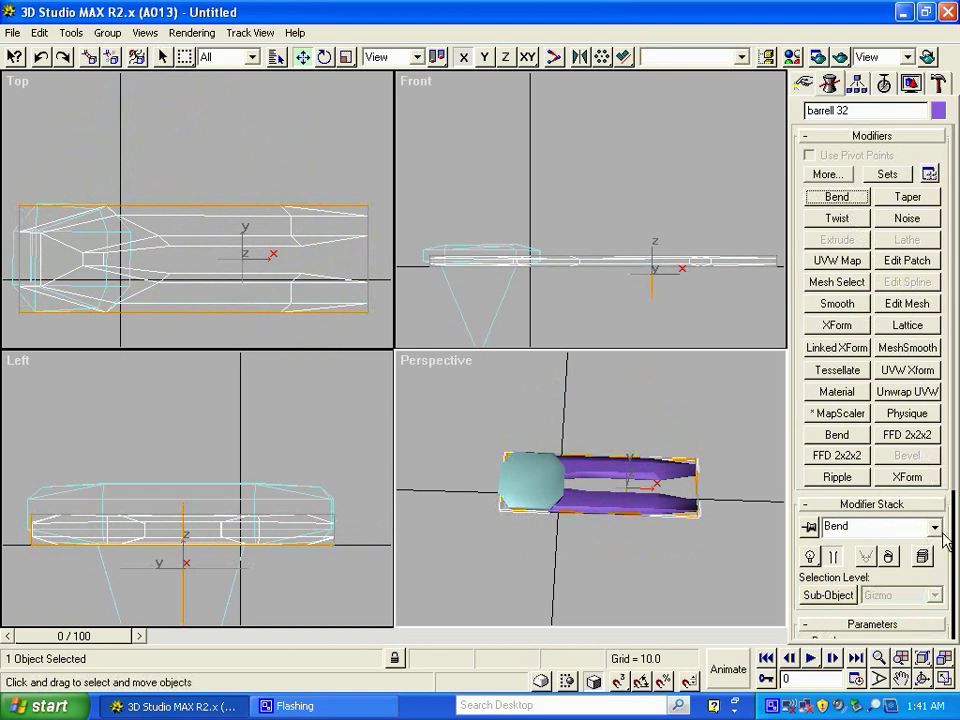
{"action": "left_click_drag", "start_coordinate": [943, 527], "coordinate": [948, 295]}
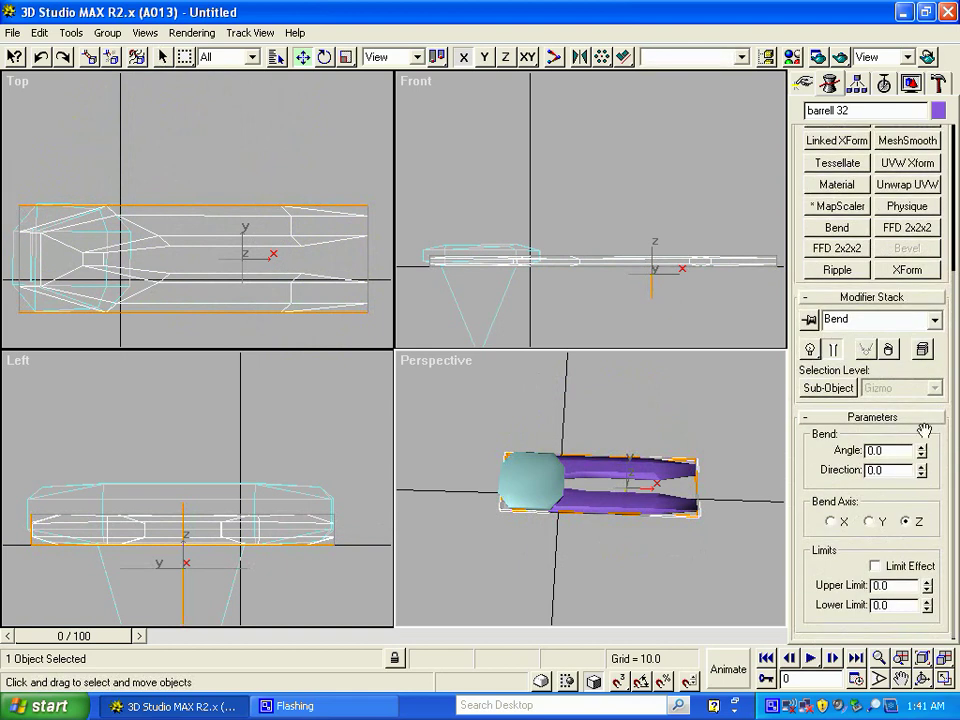
{"action": "left_click_drag", "start_coordinate": [922, 451], "coordinate": [922, 449]}
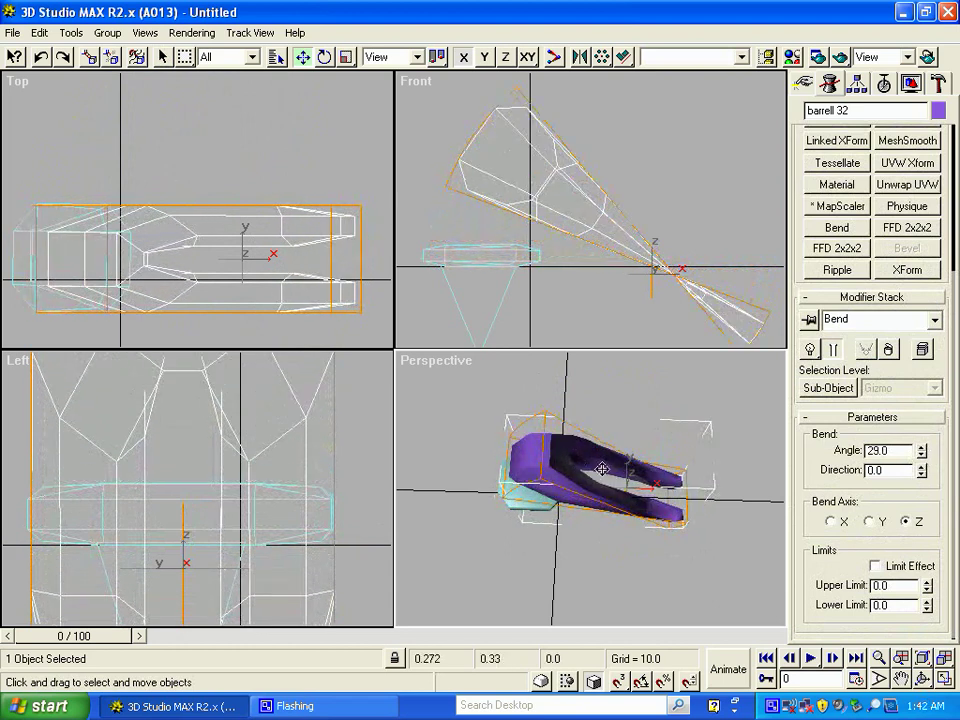
{"action": "left_click", "coordinate": [921, 456]}
{"action": "left_click", "coordinate": [921, 456]}
{"action": "left_click", "coordinate": [921, 456]}
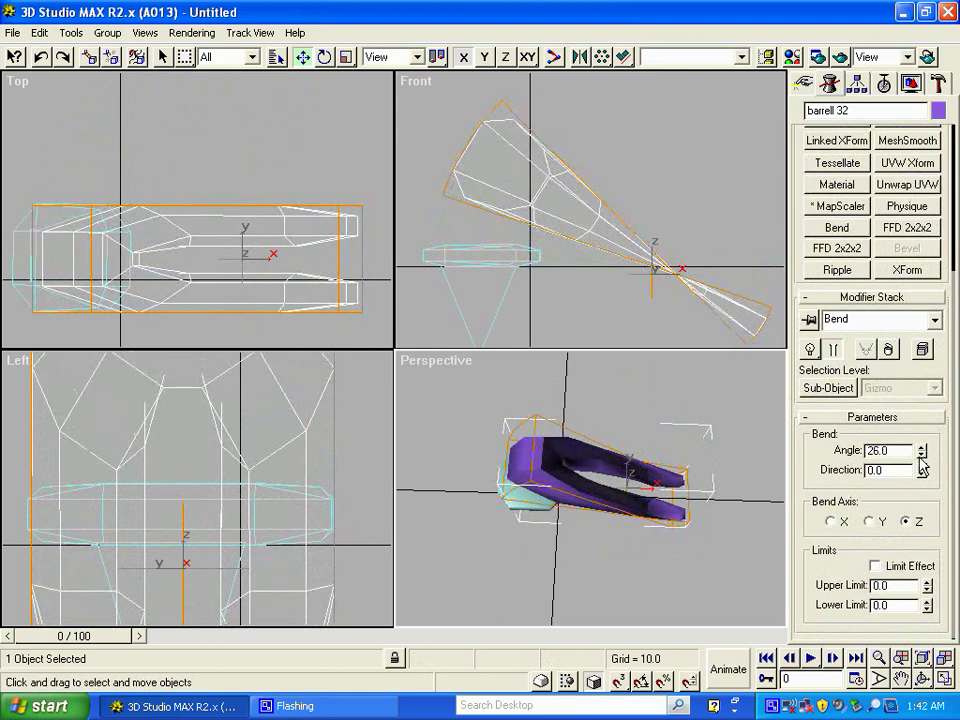
{"action": "right_click", "coordinate": [920, 453]}
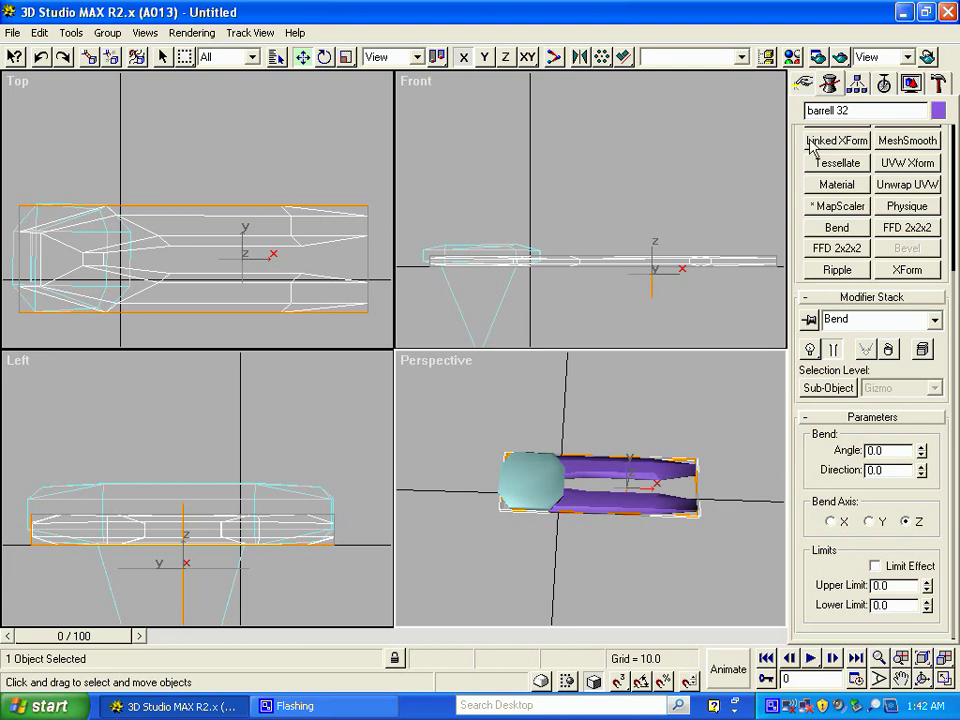
{"action": "left_click_drag", "start_coordinate": [946, 250], "coordinate": [930, 455]}
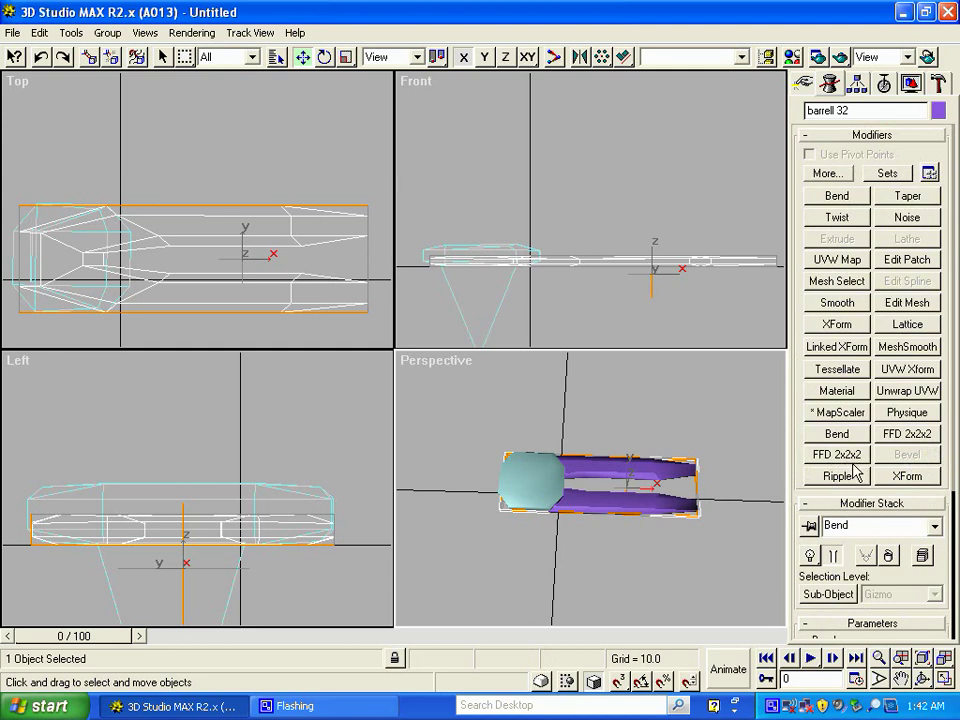
{"action": "left_click", "coordinate": [805, 90]}
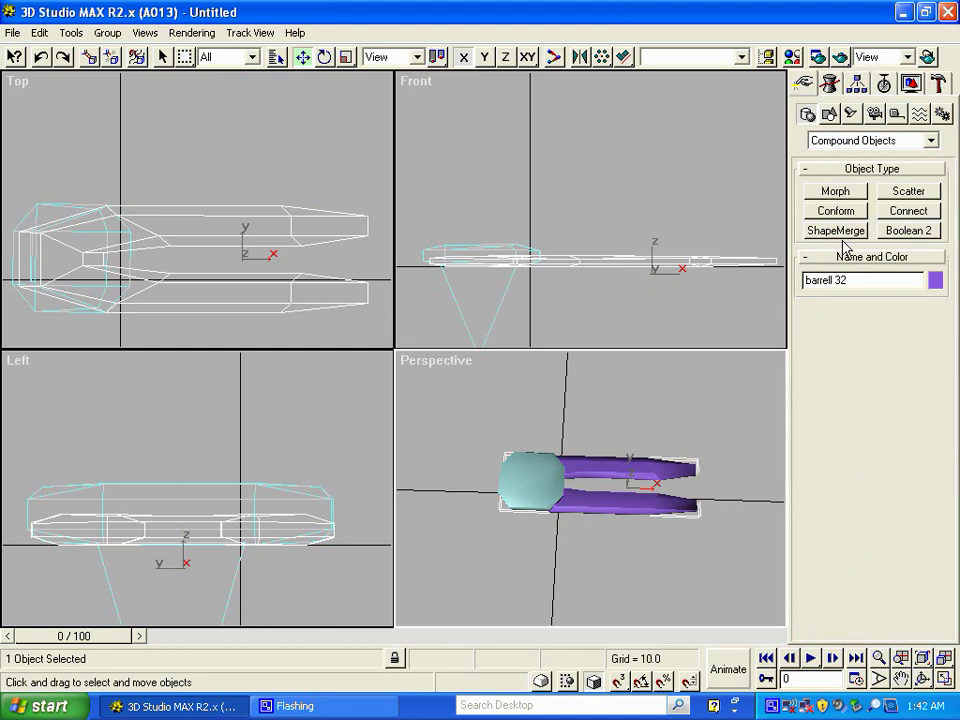
{"action": "left_click", "coordinate": [898, 213]}
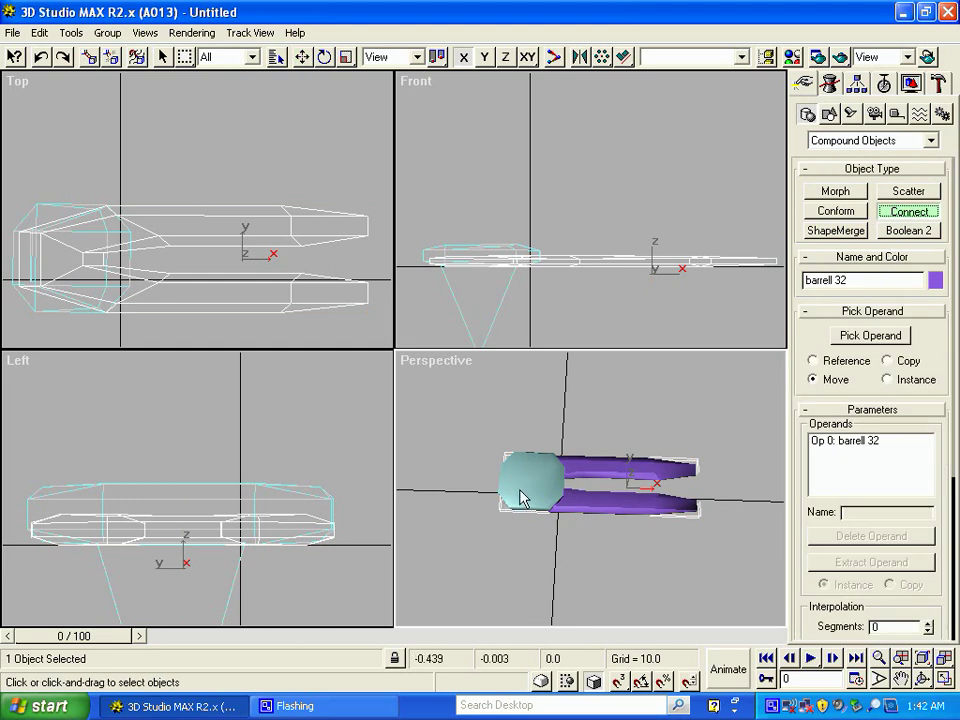
{"action": "left_click", "coordinate": [906, 230]}
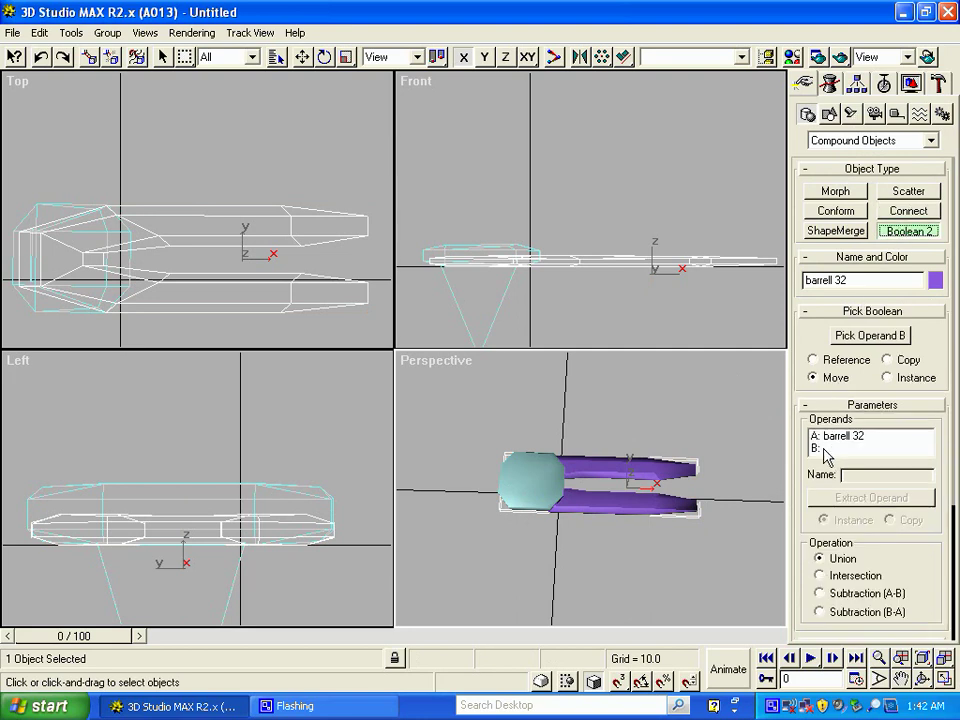
{"action": "left_click", "coordinate": [914, 212]}
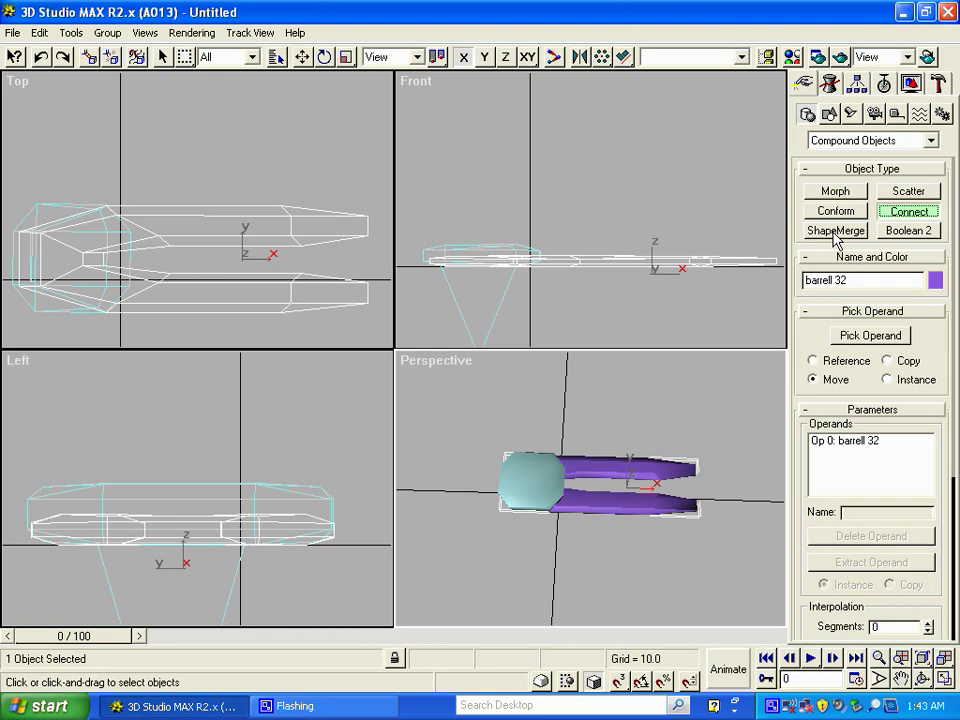
{"action": "left_click", "coordinate": [930, 142]}
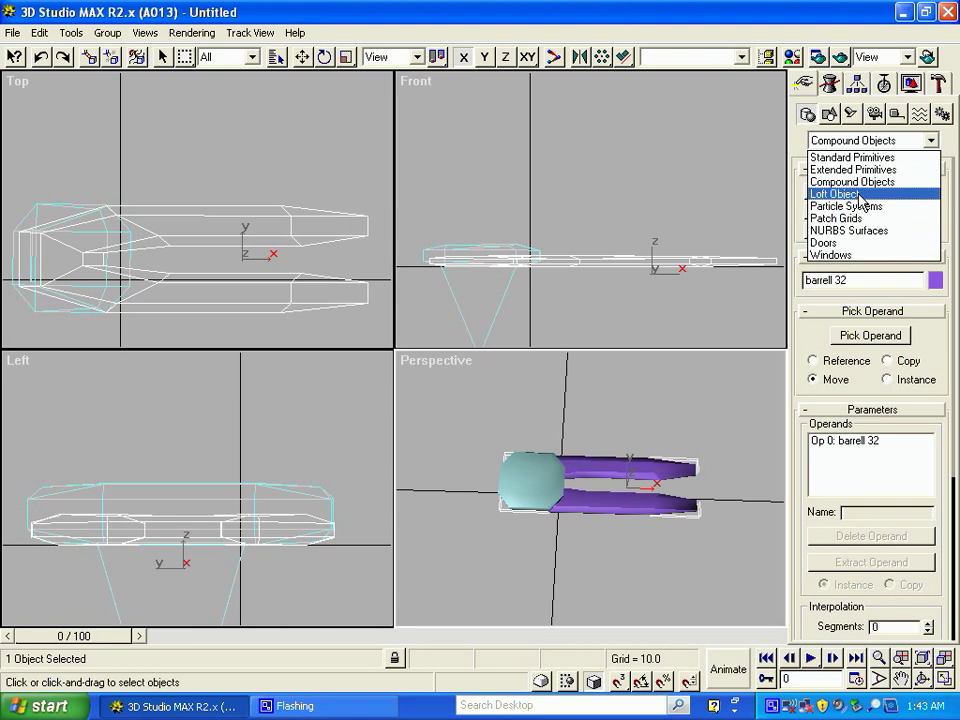
{"action": "left_click", "coordinate": [832, 119]}
Draw a circle spline with a radius of about 0.211 in the Perspective view, beyond the barrel's prongs
{"action": "left_click", "coordinate": [831, 115]}
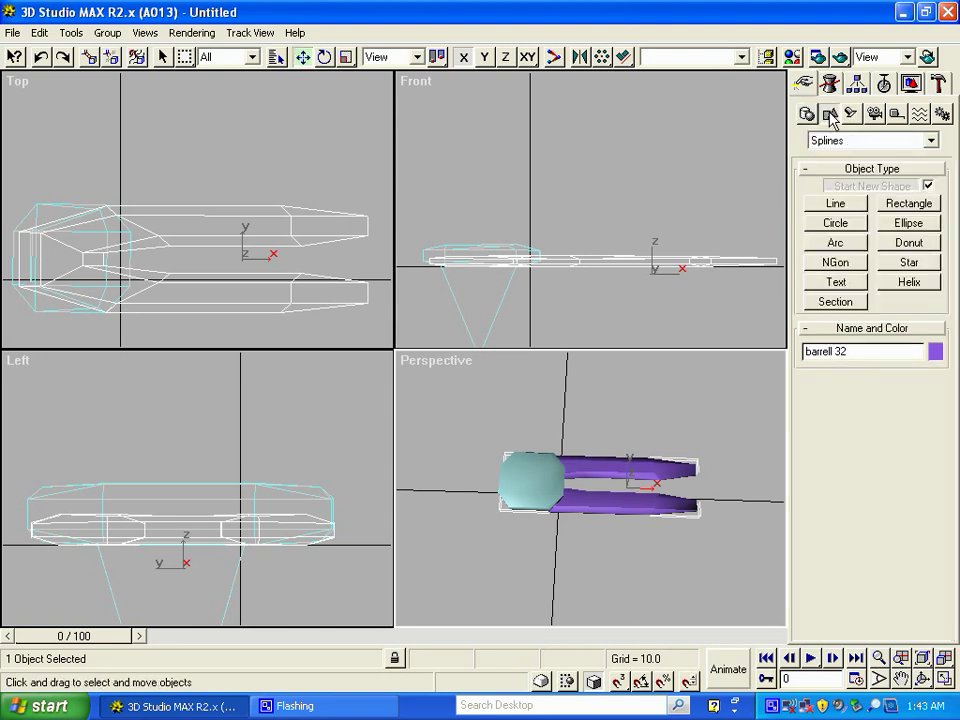
{"action": "left_click", "coordinate": [836, 223]}
{"action": "left_click_drag", "start_coordinate": [728, 370], "coordinate": [747, 373]}
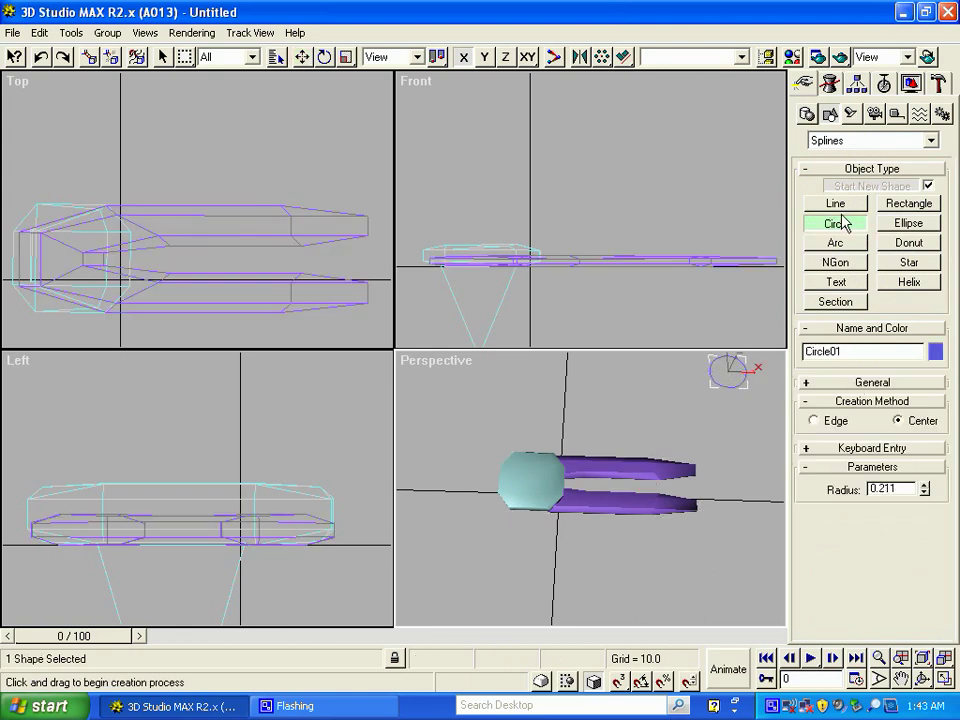
{"action": "left_click", "coordinate": [932, 143]}
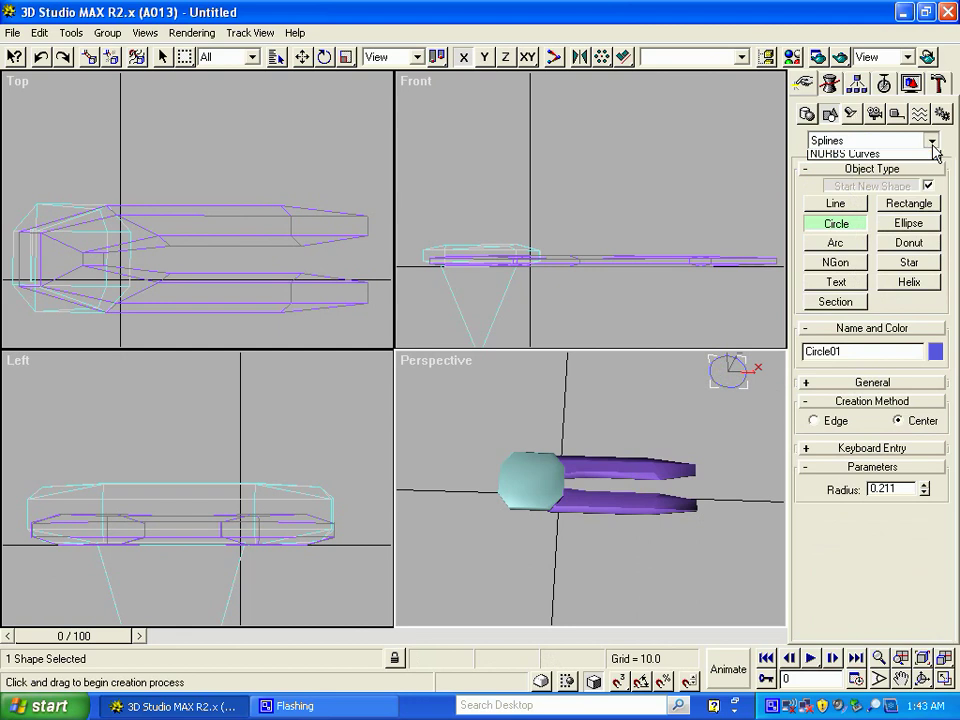
Draw a looping NURBS point curve in the Perspective view, alongside the base and the barrel
{"action": "left_click", "coordinate": [878, 169]}
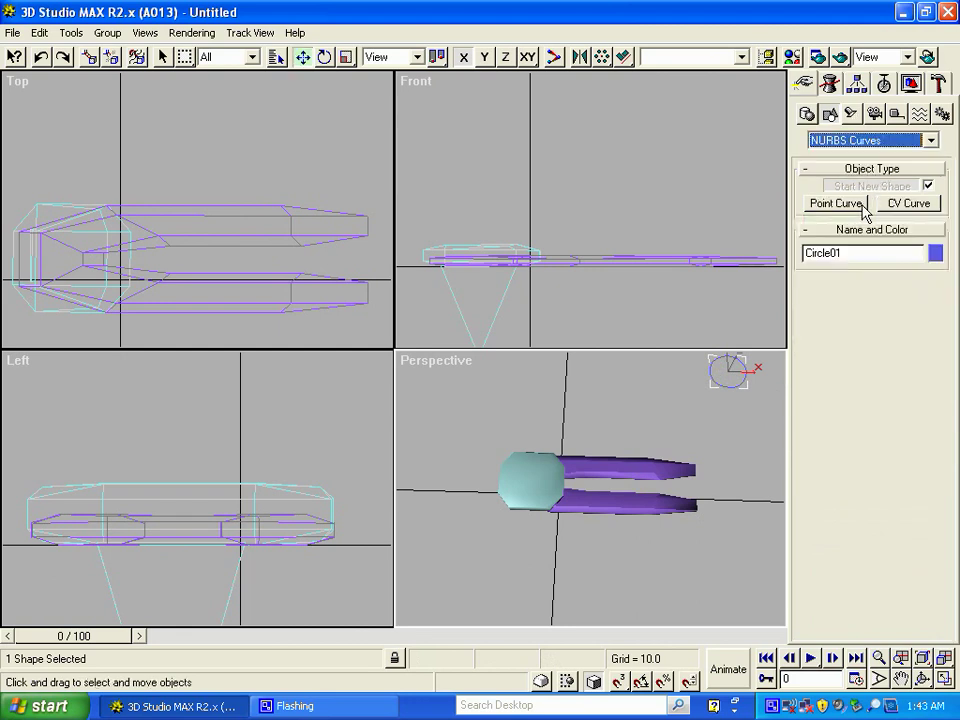
{"action": "left_click", "coordinate": [836, 204]}
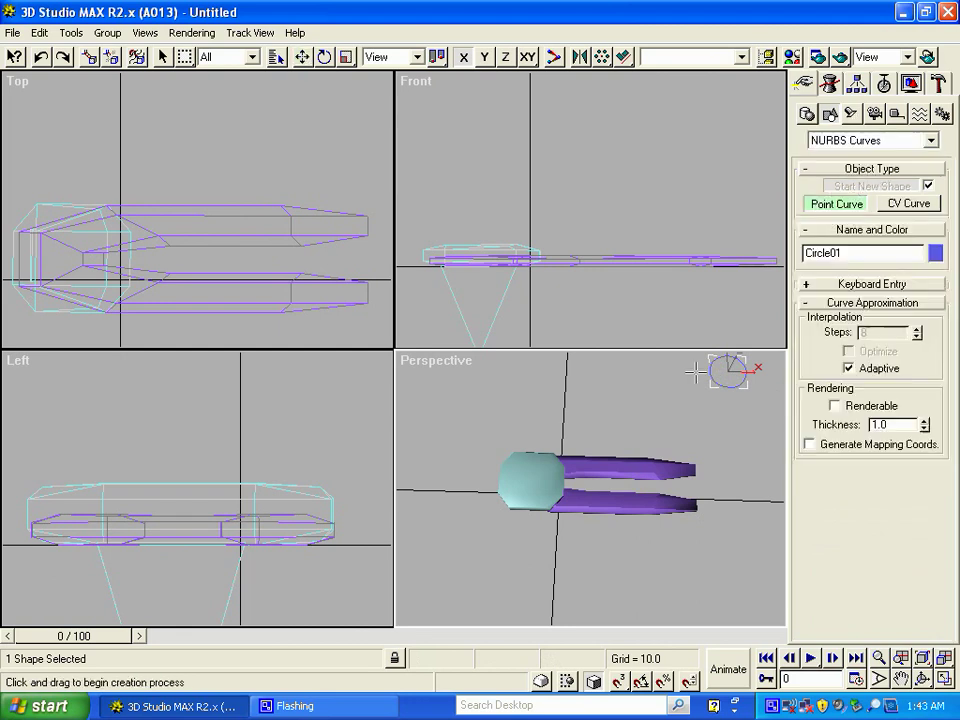
{"action": "left_click", "coordinate": [648, 411]}
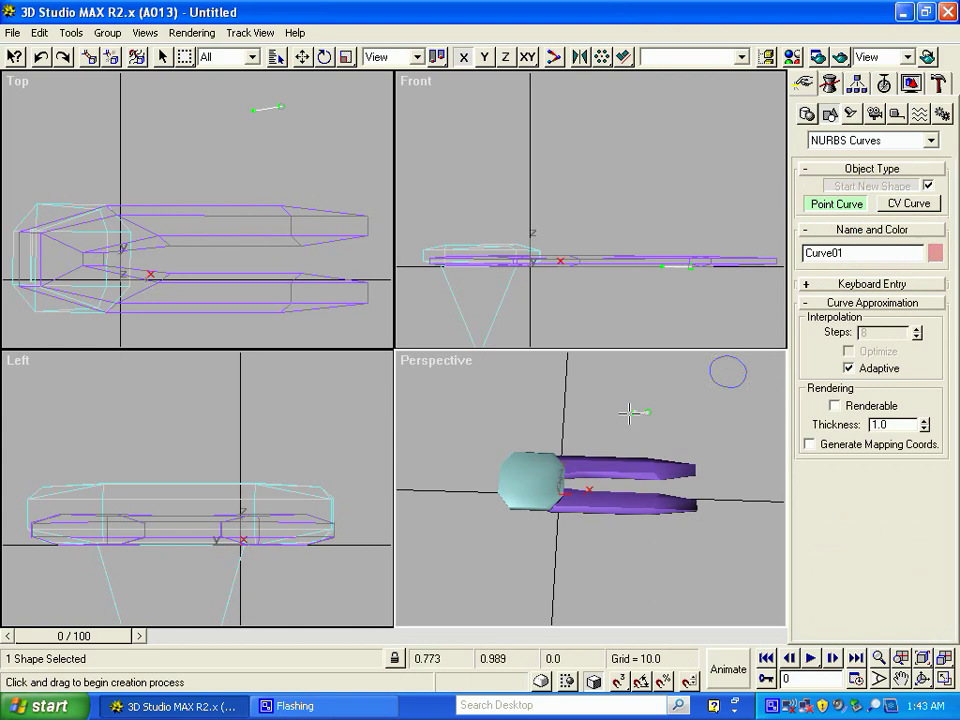
{"action": "left_click", "coordinate": [532, 411]}
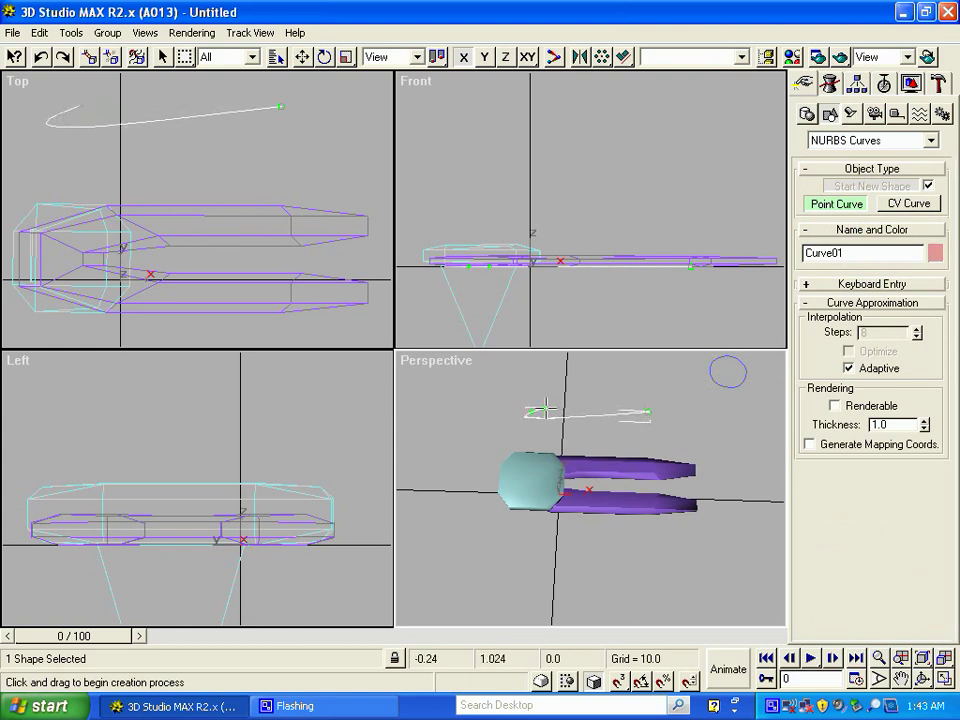
{"action": "left_click", "coordinate": [613, 380]}
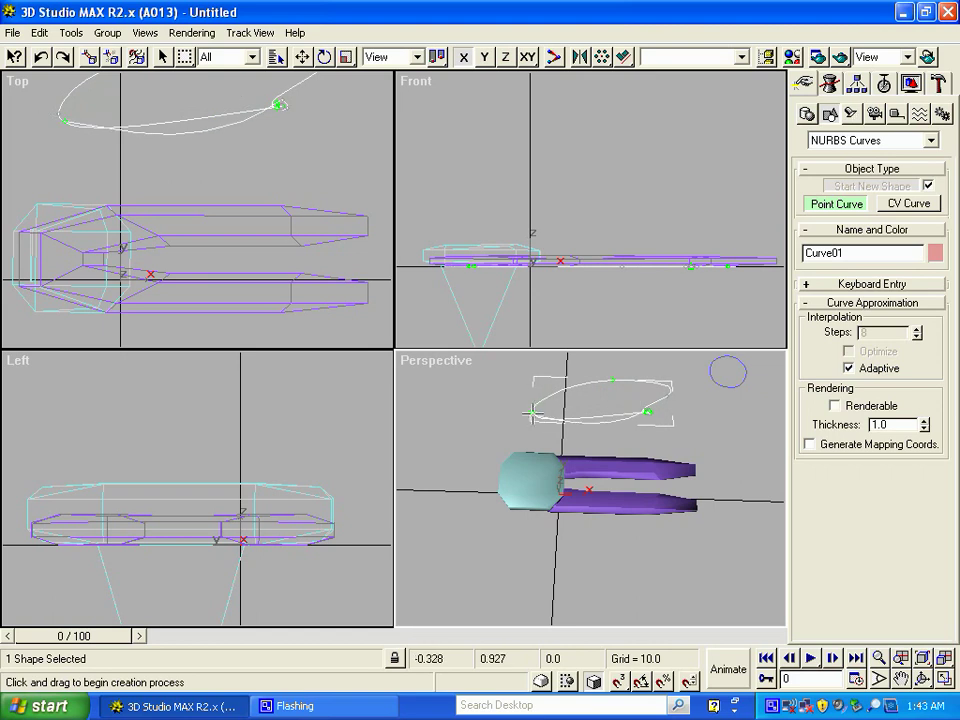
{"action": "right_click", "coordinate": [664, 396]}
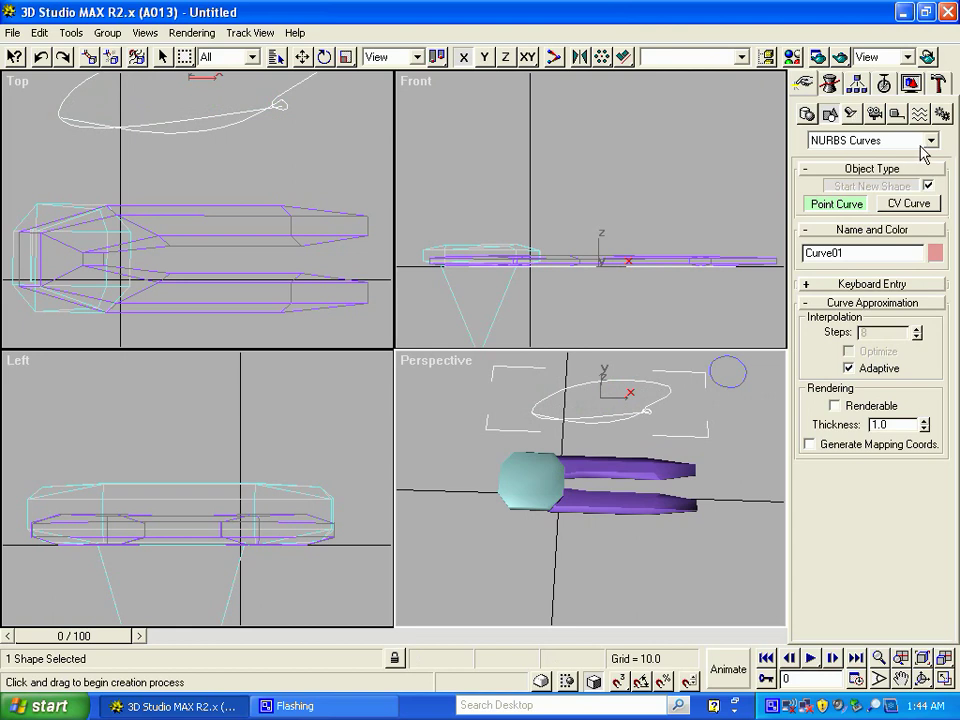
{"action": "left_click", "coordinate": [905, 203]}
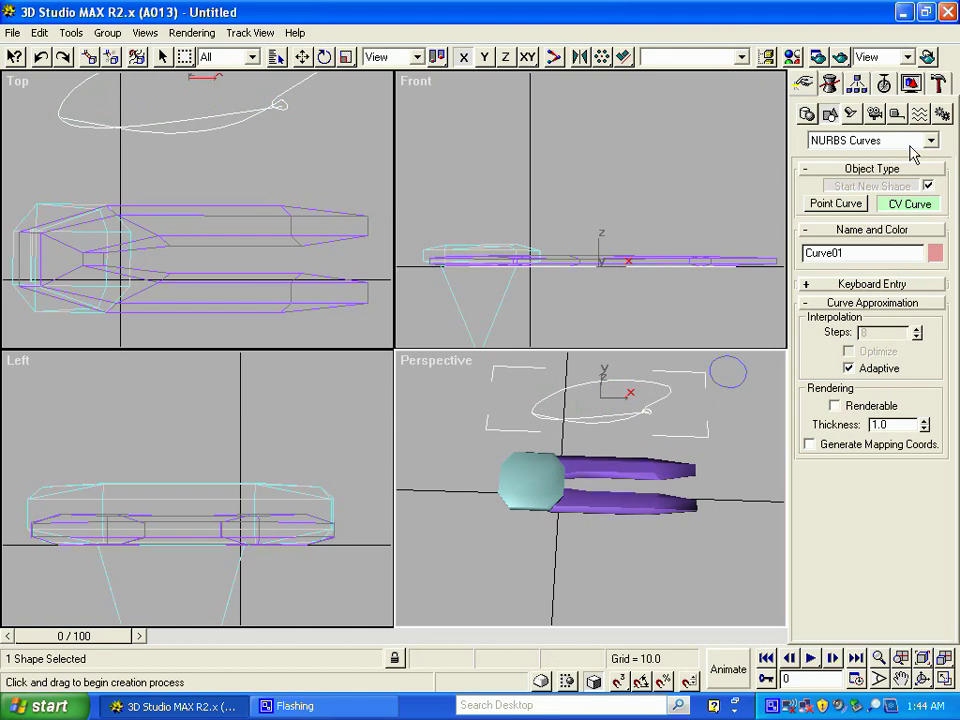
Try lofting the circle along the NURBS curve, undo the loft, and start another loft on the curve
{"action": "left_click", "coordinate": [808, 115]}
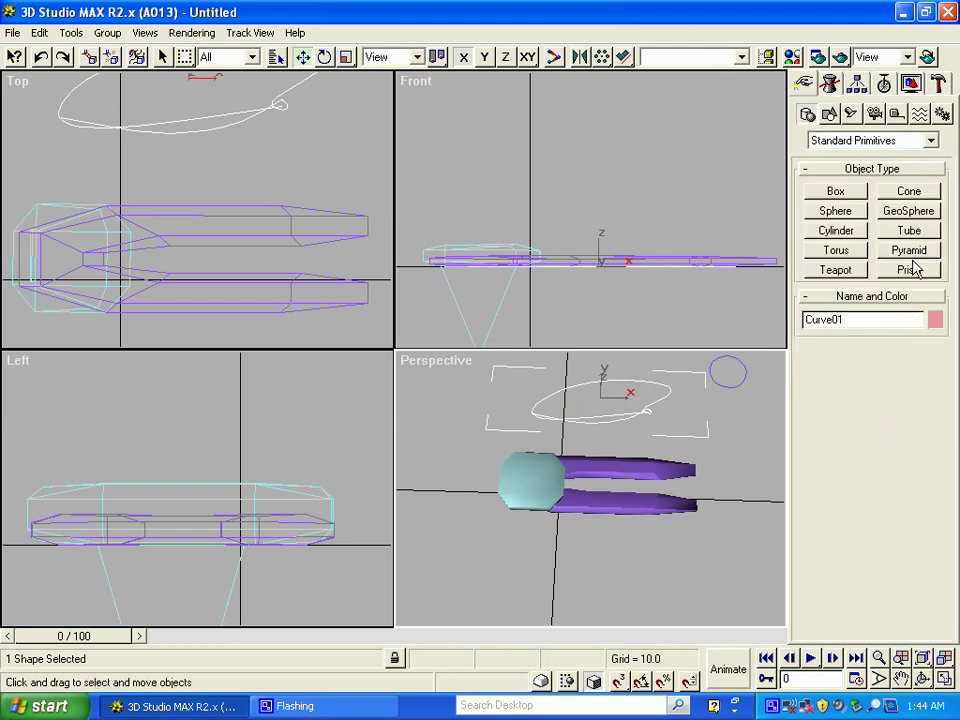
{"action": "left_click", "coordinate": [931, 143]}
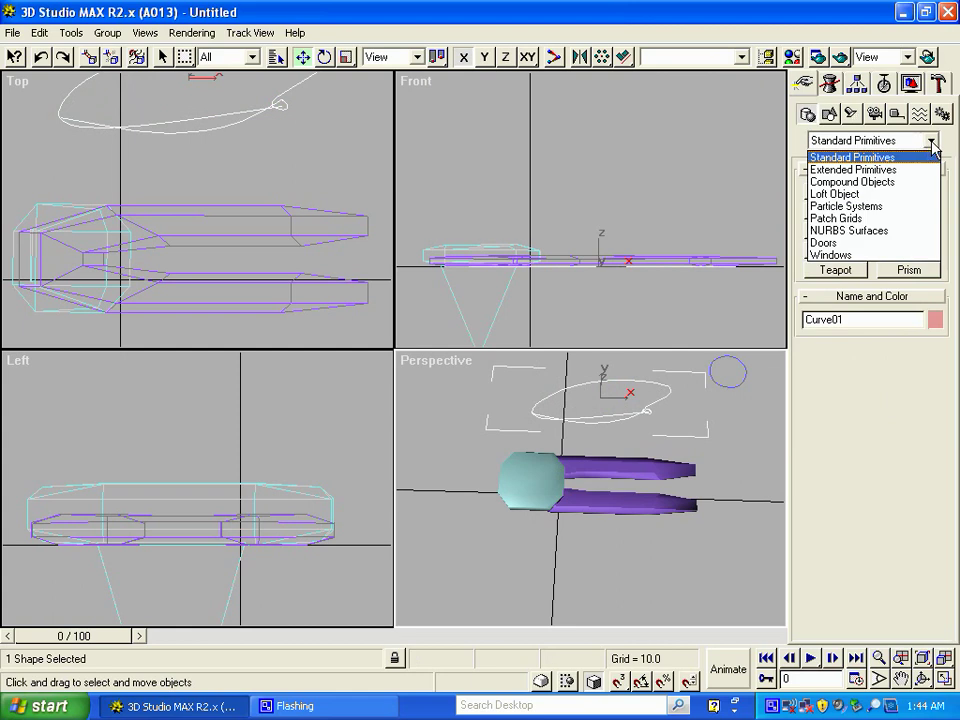
{"action": "left_click", "coordinate": [850, 194]}
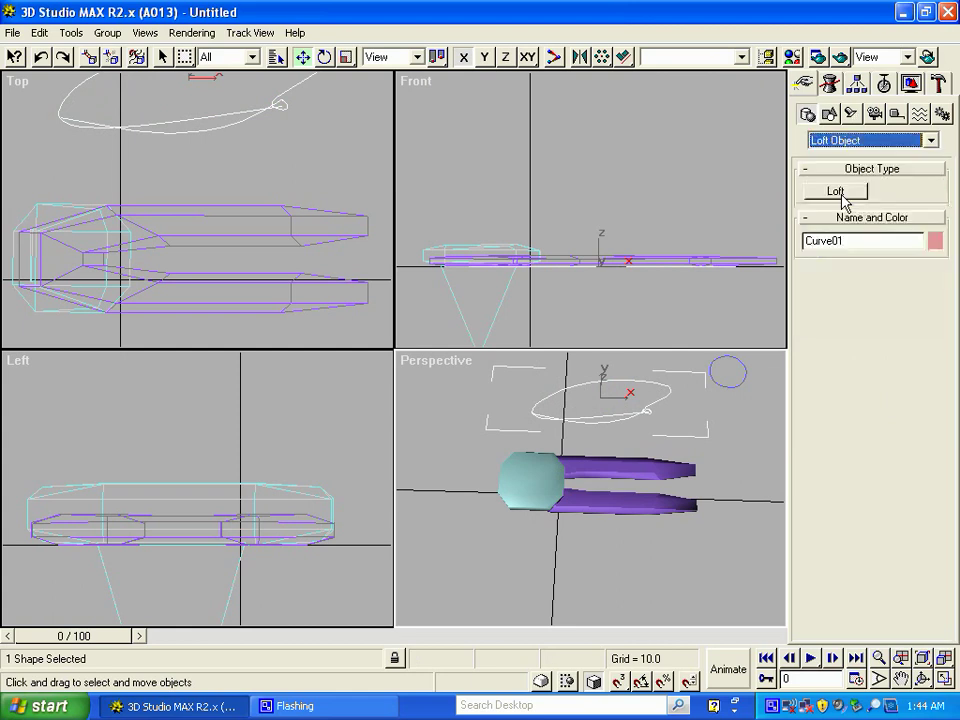
{"action": "left_click", "coordinate": [840, 193]}
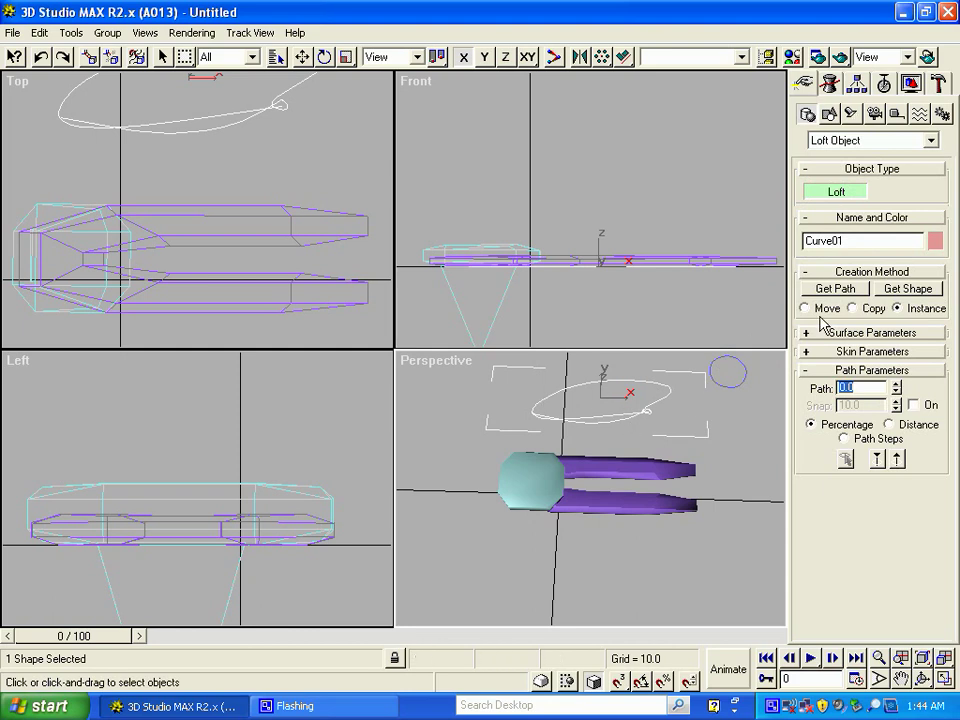
{"action": "left_click", "coordinate": [922, 289]}
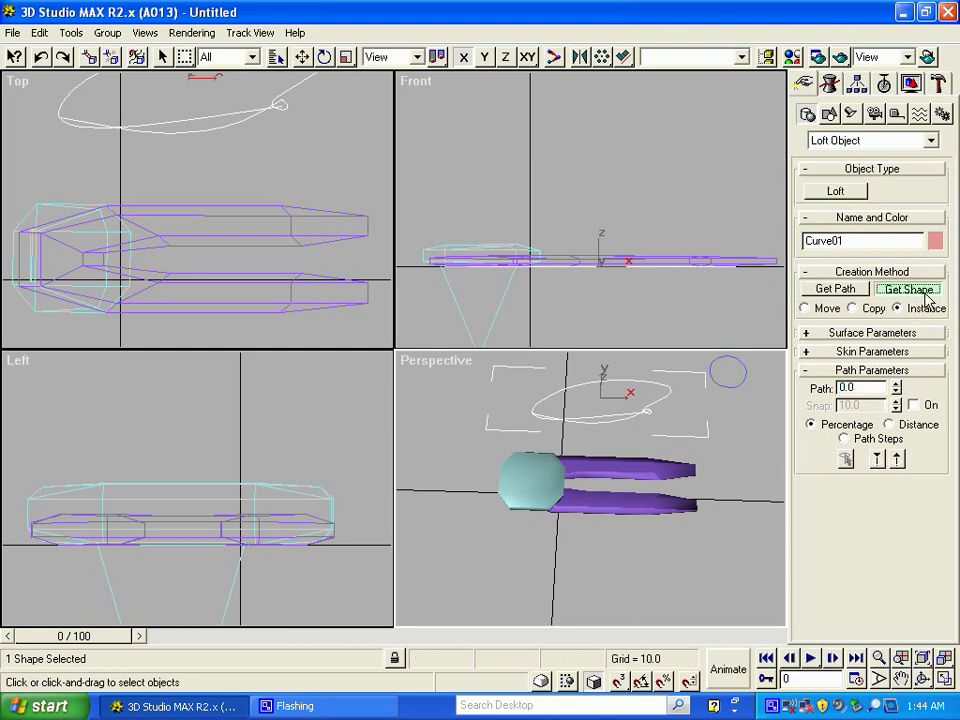
{"action": "left_click", "coordinate": [722, 383]}
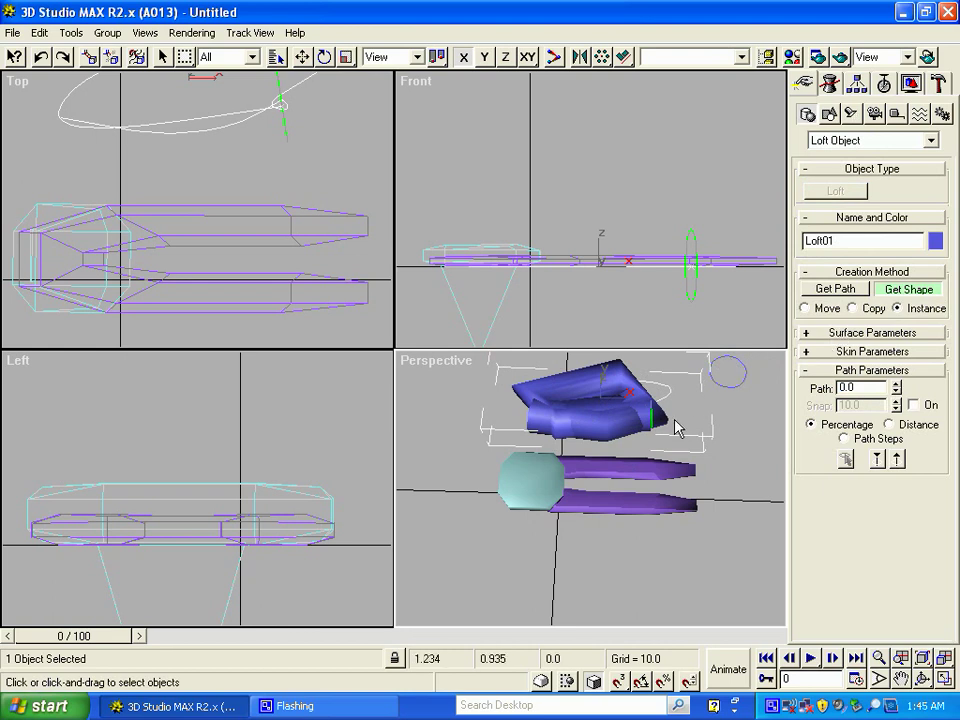
{"action": "key", "text": "ctrl+z"}
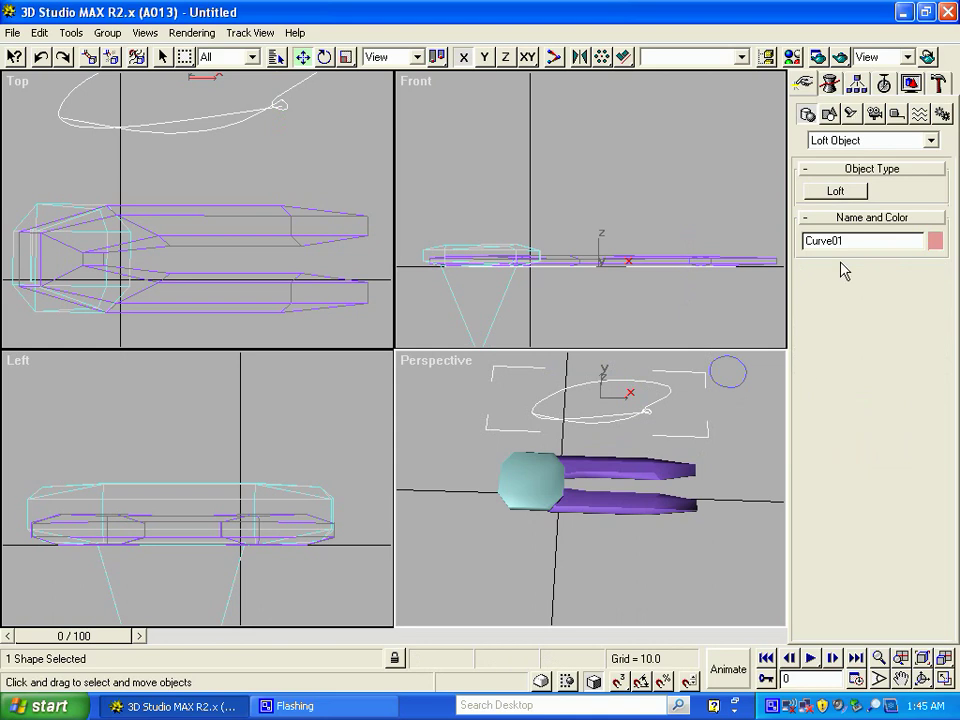
{"action": "left_click", "coordinate": [846, 194]}
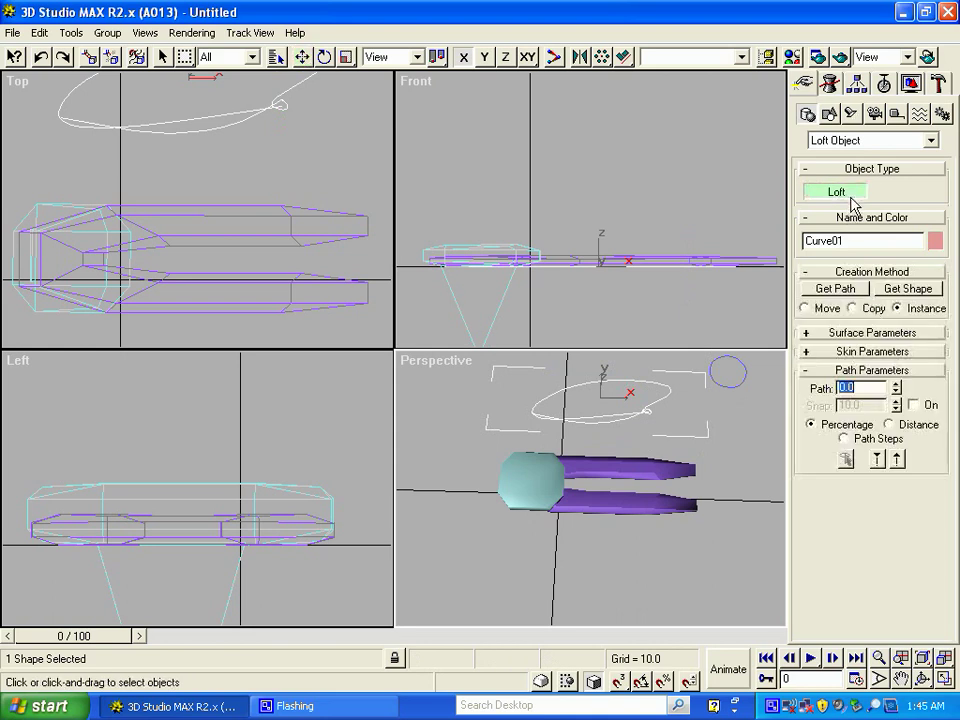
{"action": "left_click", "coordinate": [912, 292]}
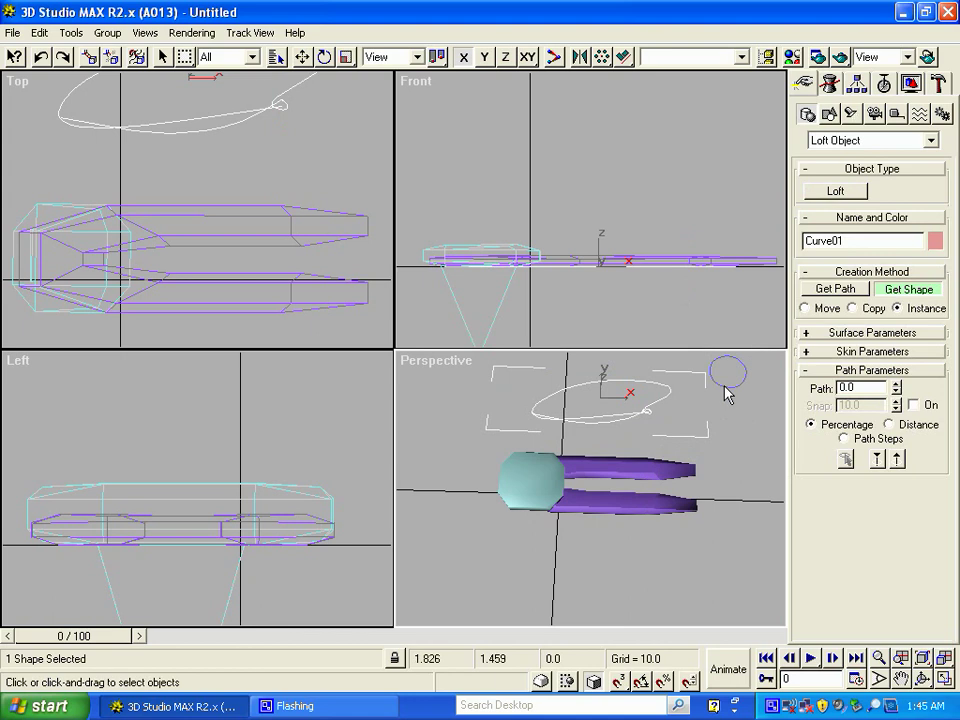
Draw a six-point star spline with radii of about 0.143 and 0.256 in the Perspective view, beyond the barrel's prong tips
{"action": "left_click", "coordinate": [829, 116]}
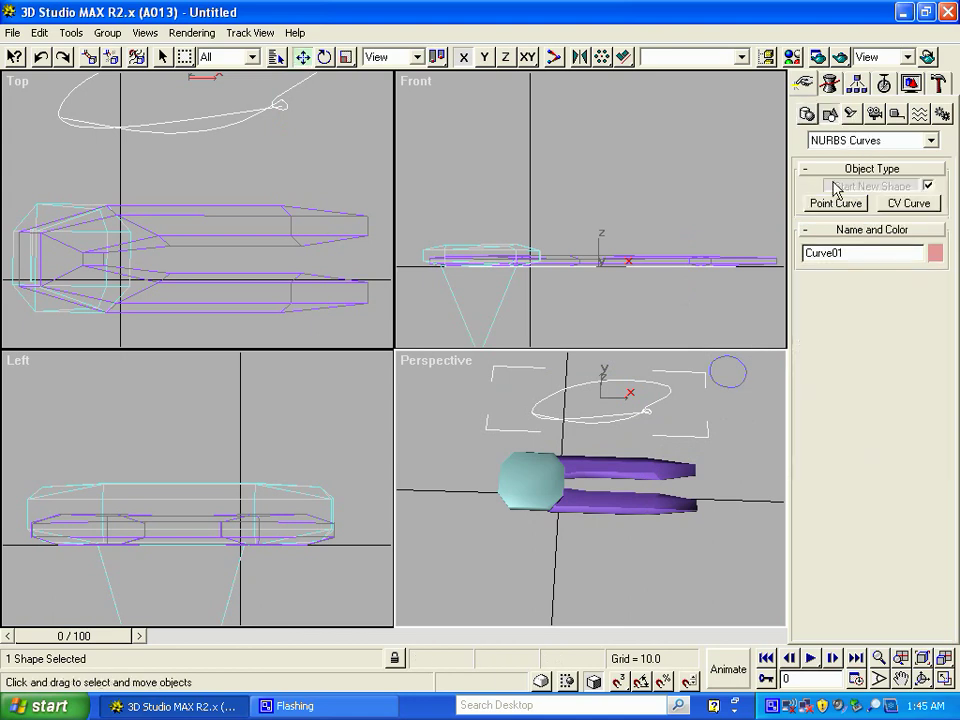
{"action": "left_click", "coordinate": [900, 141]}
{"action": "left_click", "coordinate": [885, 154]}
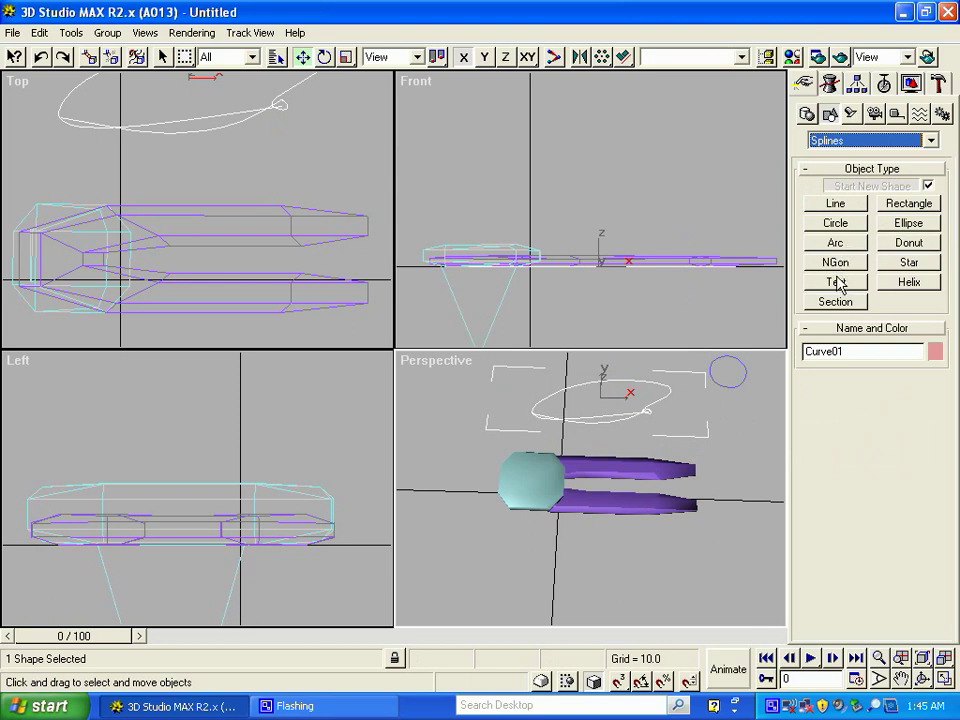
{"action": "left_click", "coordinate": [911, 263]}
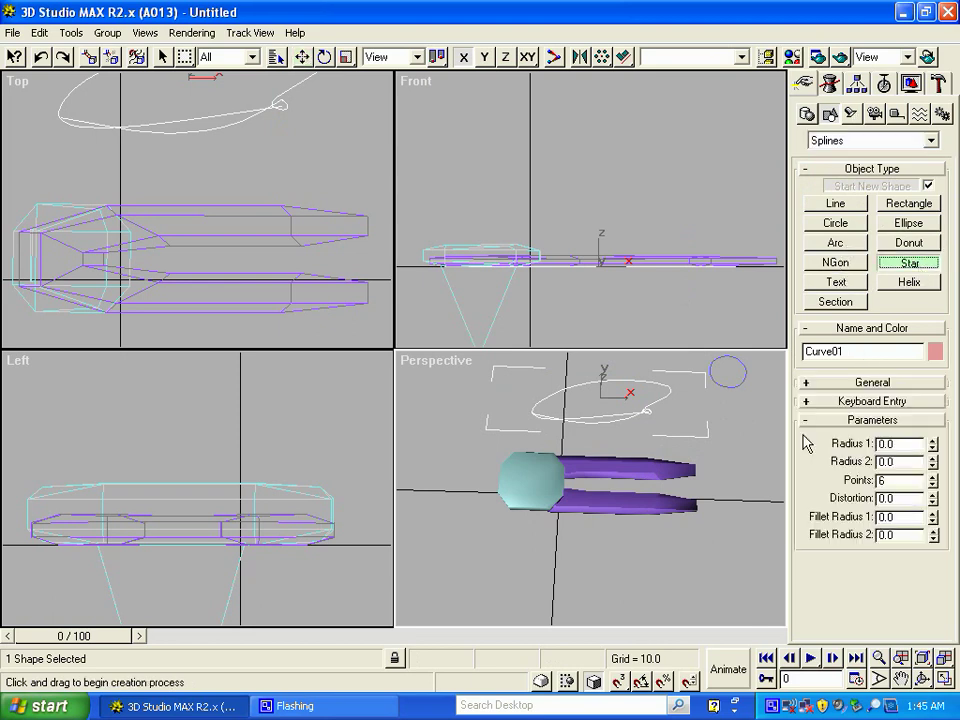
{"action": "left_click", "coordinate": [758, 458]}
{"action": "left_click_drag", "start_coordinate": [758, 458], "coordinate": [762, 463]}
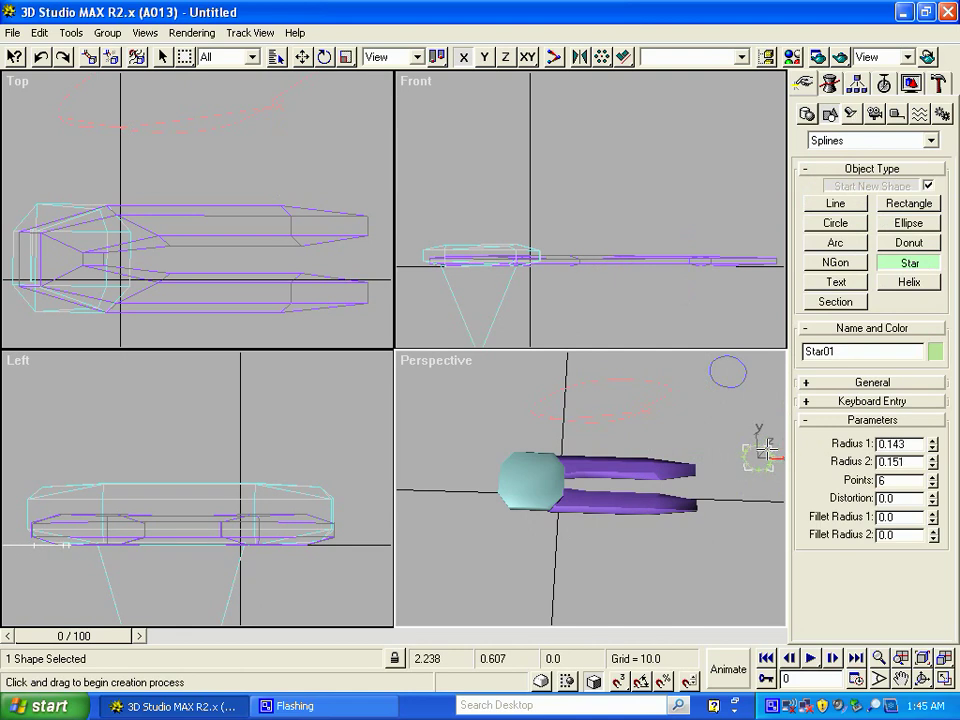
{"action": "left_click", "coordinate": [763, 442]}
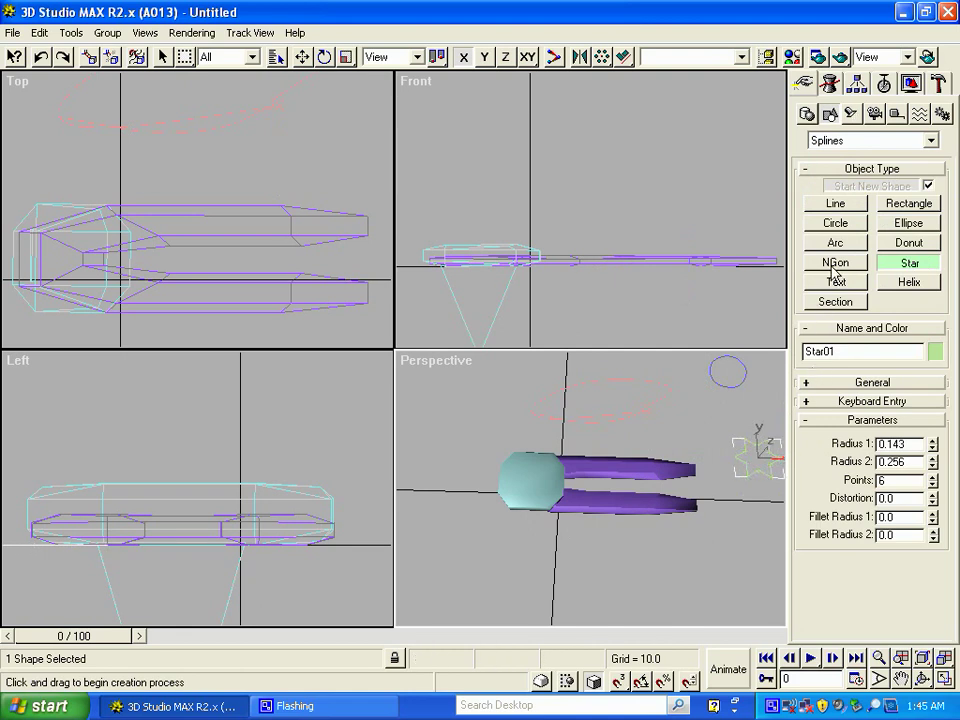
Try a loft with the star as path and the NURBS curve as shape, and undo it
{"action": "left_click", "coordinate": [808, 113]}
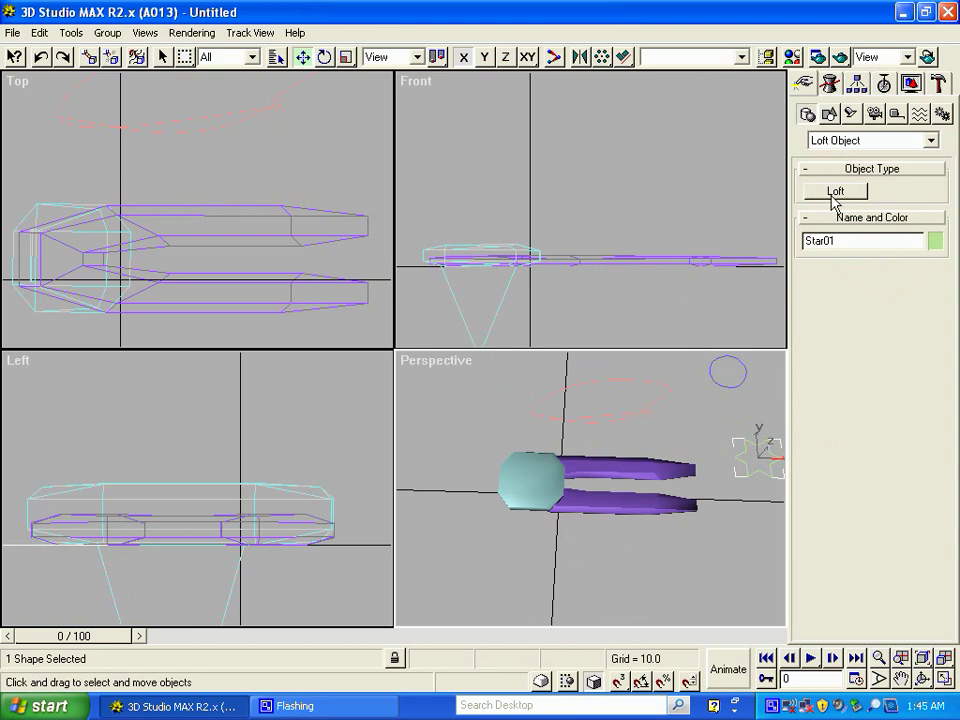
{"action": "left_click", "coordinate": [834, 193]}
{"action": "left_click", "coordinate": [908, 288]}
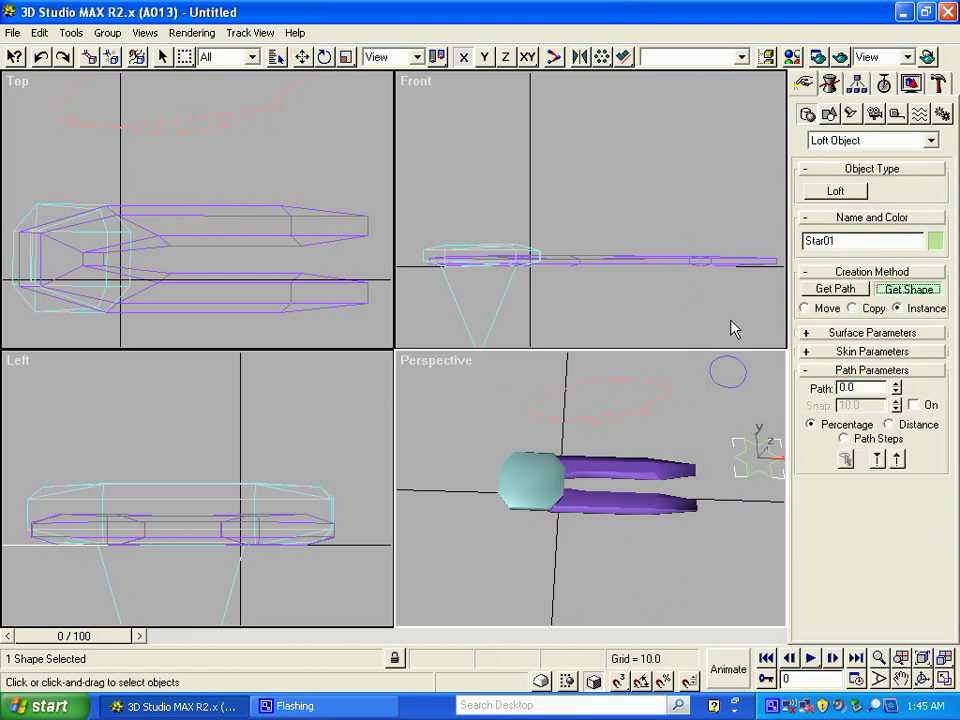
{"action": "left_click", "coordinate": [635, 406]}
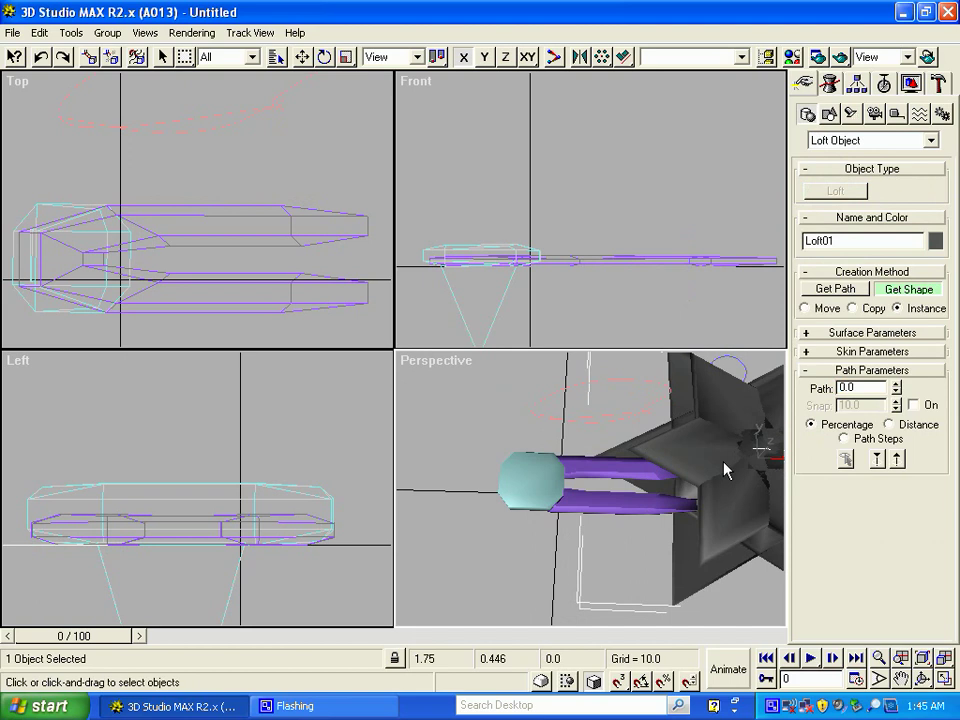
{"action": "key", "text": "ctrl+z"}
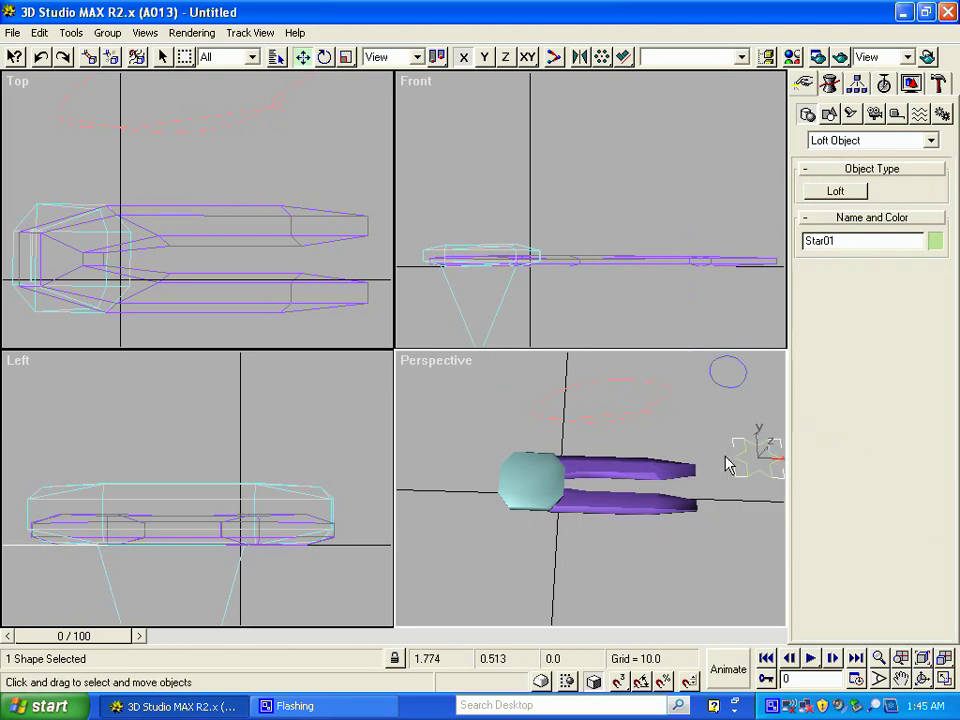
Loft the star as an instanced shape along the NURBS curve
{"action": "left_click", "coordinate": [164, 58]}
{"action": "left_click", "coordinate": [594, 417]}
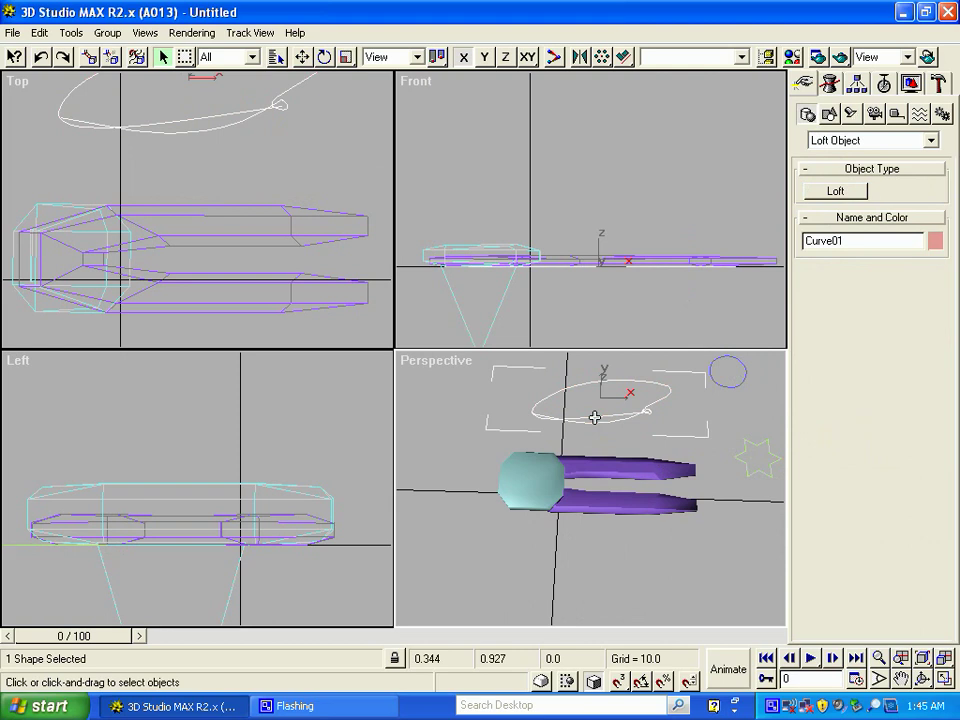
{"action": "left_click", "coordinate": [840, 192]}
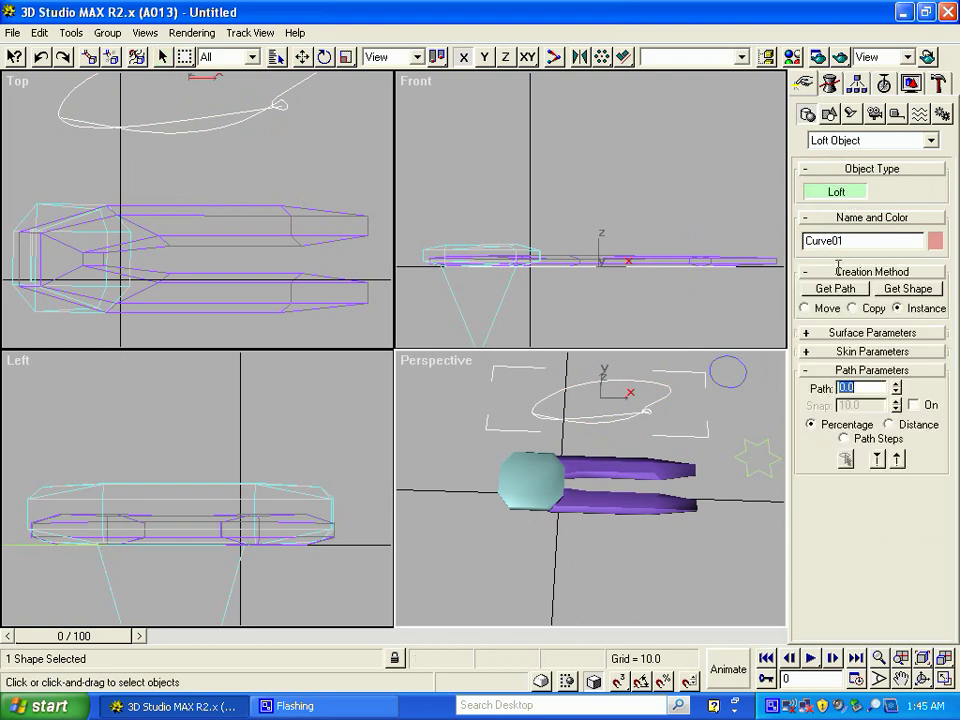
{"action": "left_click", "coordinate": [903, 290]}
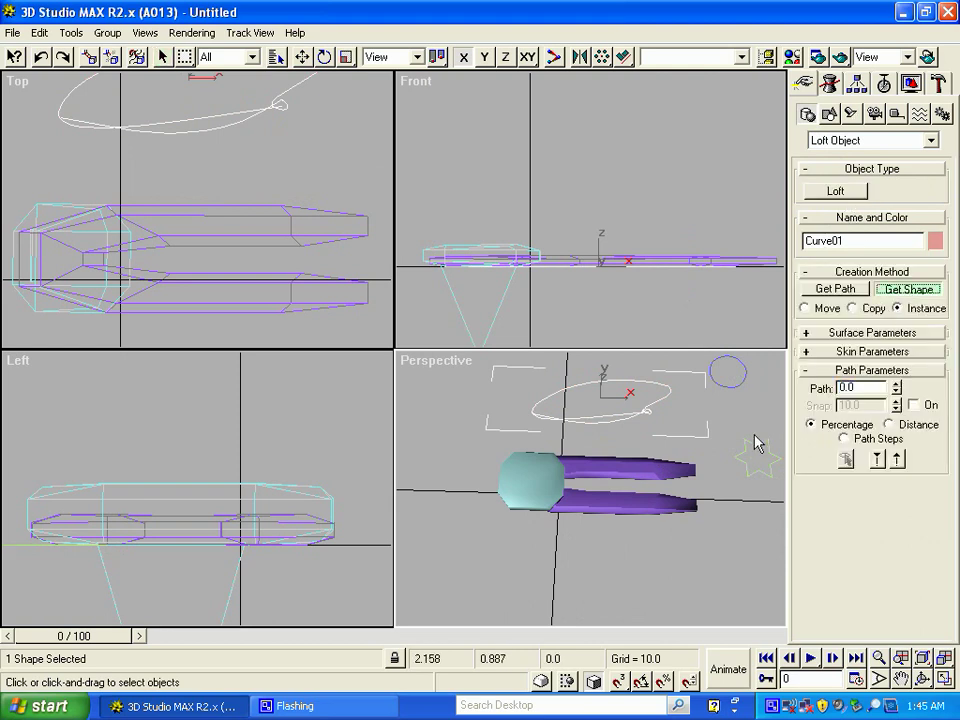
{"action": "left_click", "coordinate": [753, 442]}
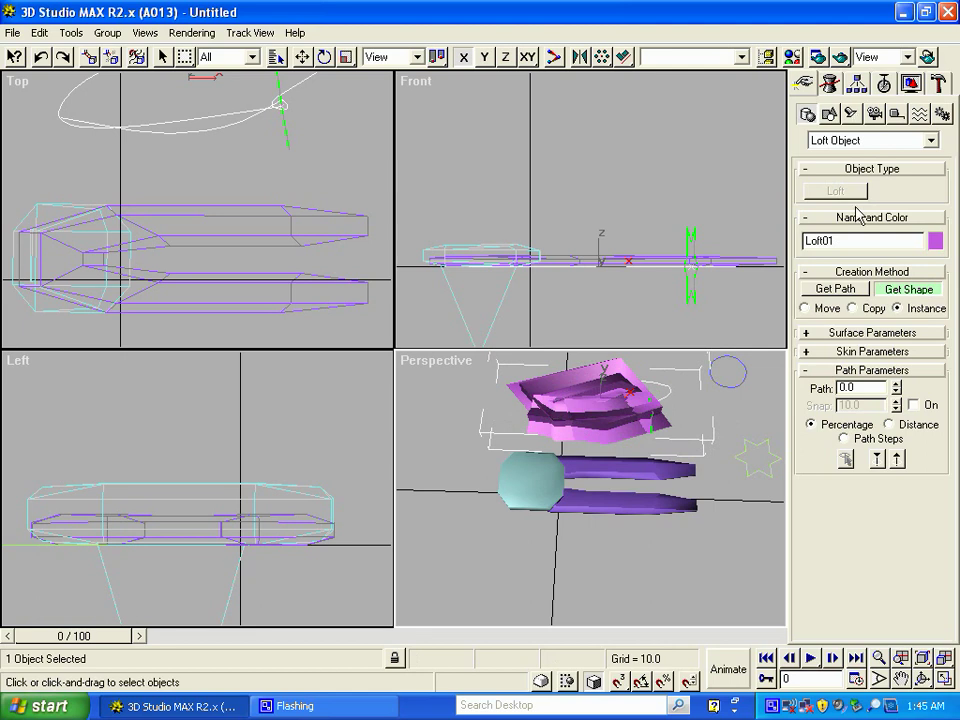
Draw a second six-point star with radii of about 0.337 and 0.121 in the Perspective view, on the base's side away from the prongs
{"action": "left_click", "coordinate": [829, 113]}
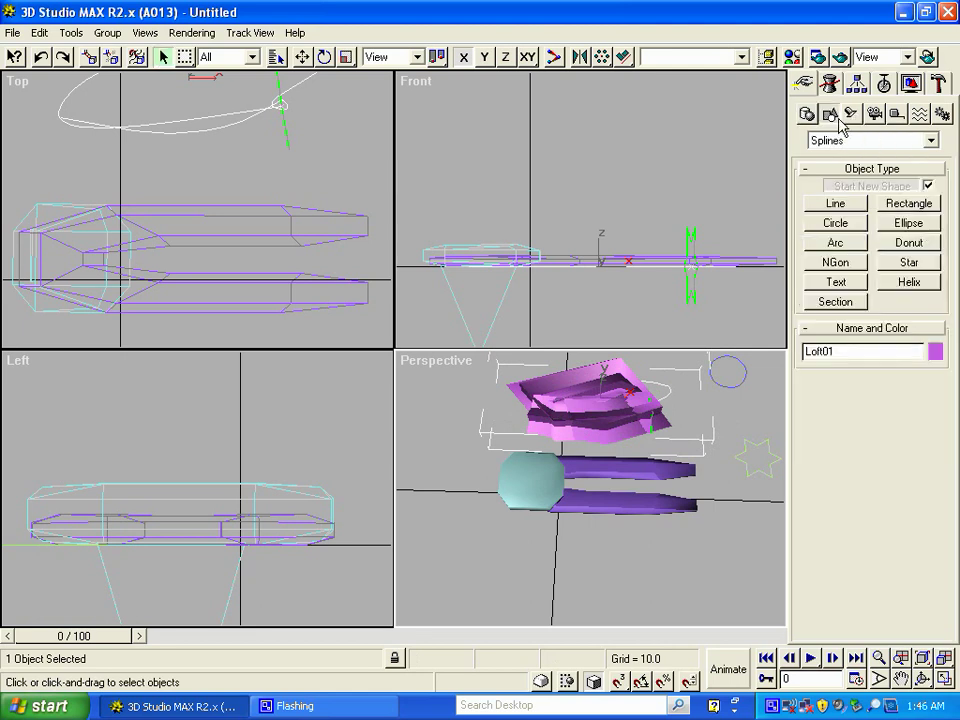
{"action": "left_click", "coordinate": [908, 262]}
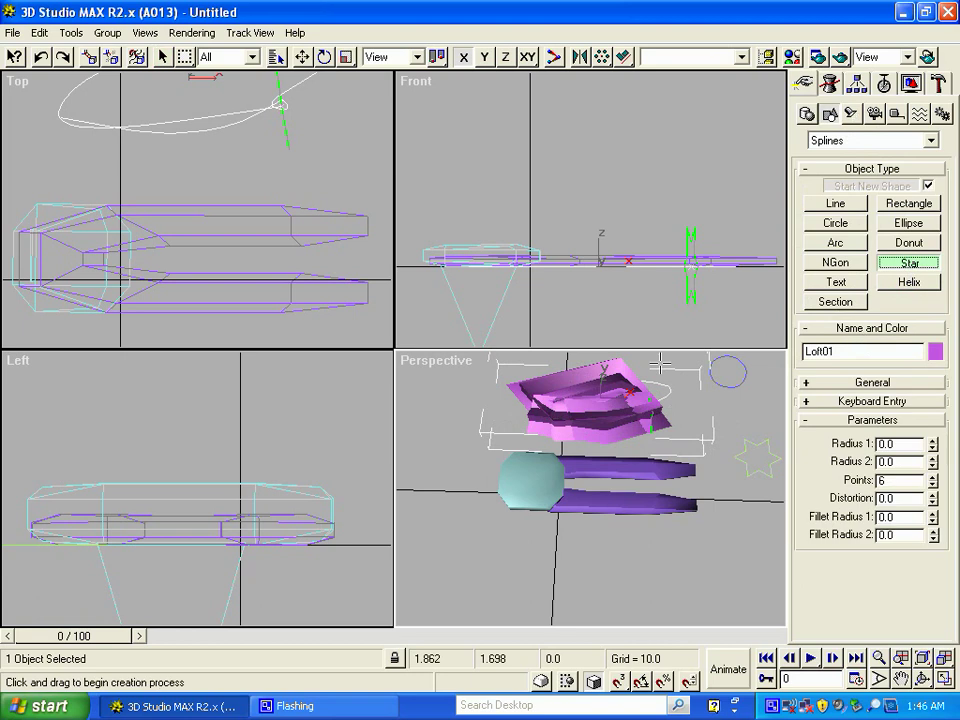
{"action": "left_click_drag", "start_coordinate": [455, 428], "coordinate": [463, 460]}
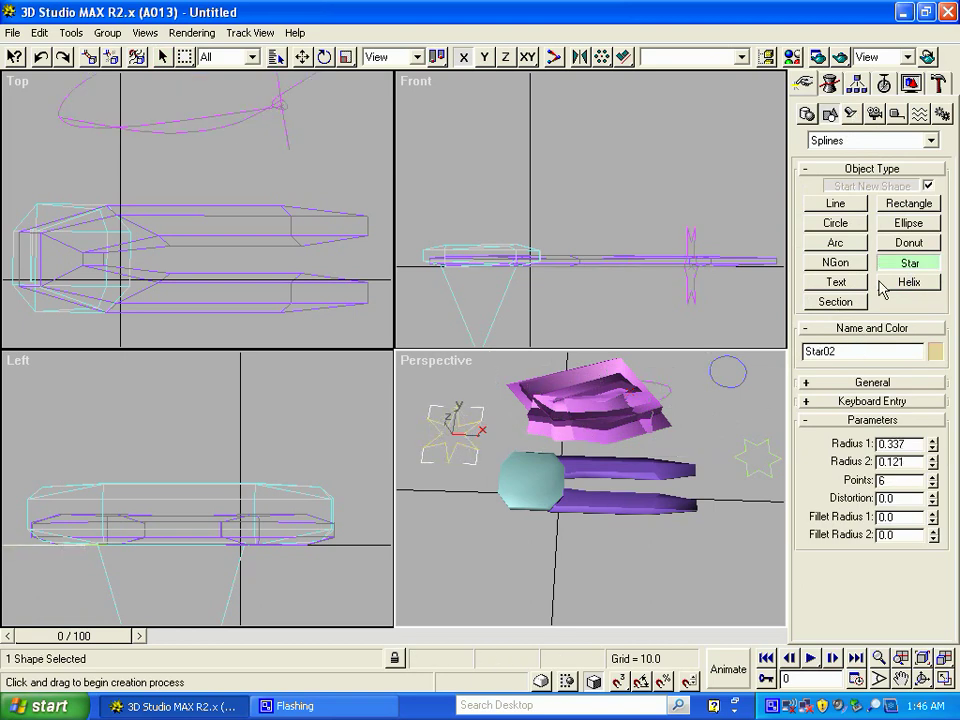
Loft the second star as an instanced shape along its own outline, using the same star as both path and shape
{"action": "left_click", "coordinate": [807, 113]}
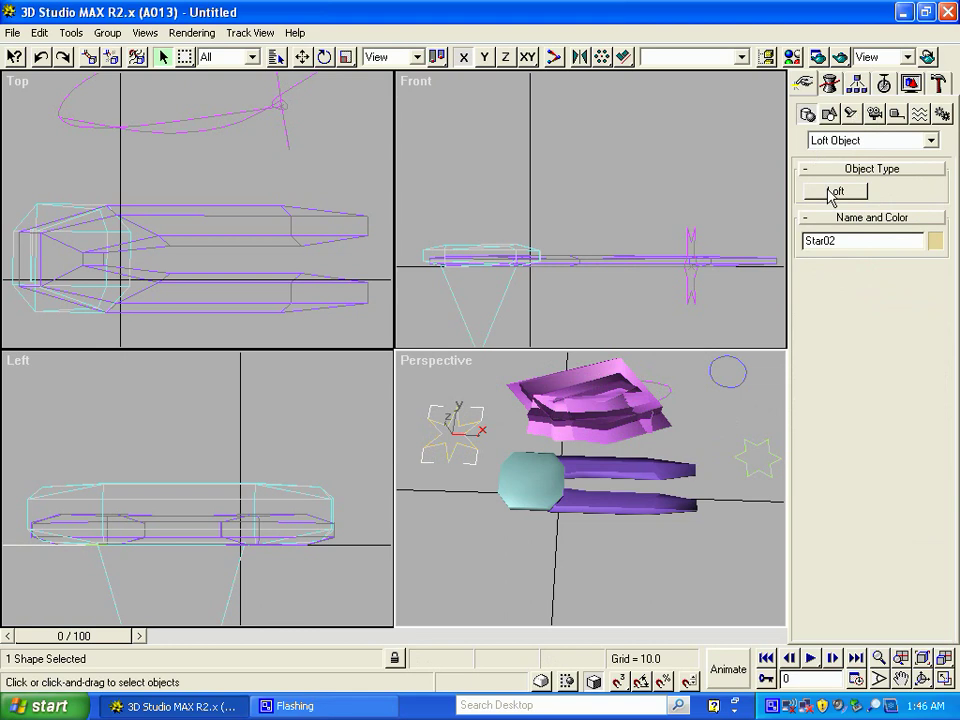
{"action": "left_click", "coordinate": [831, 194]}
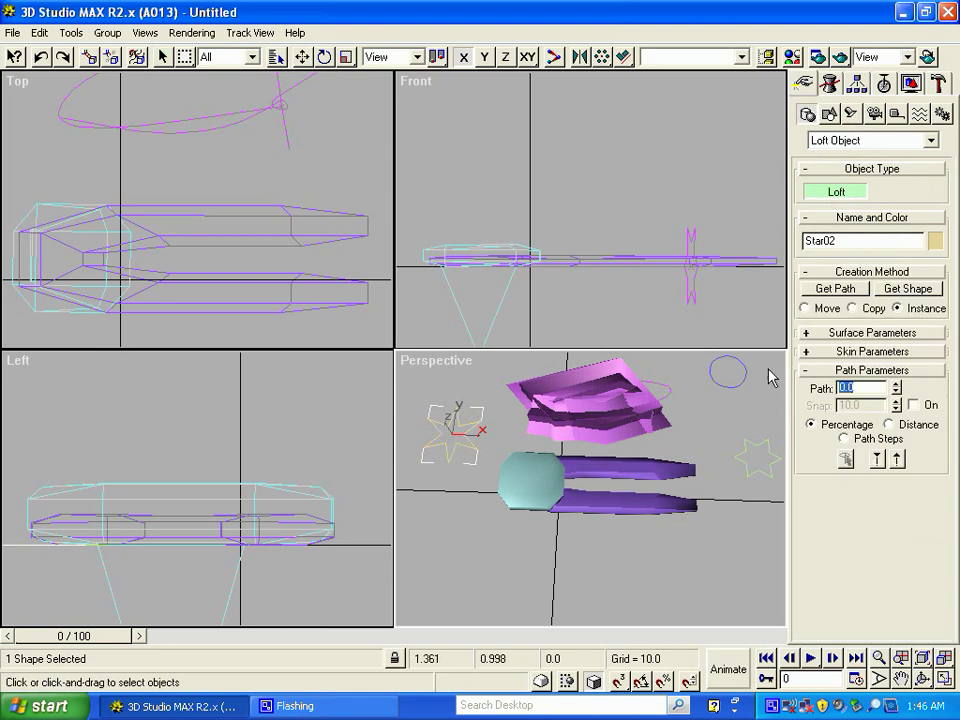
{"action": "left_click", "coordinate": [908, 288]}
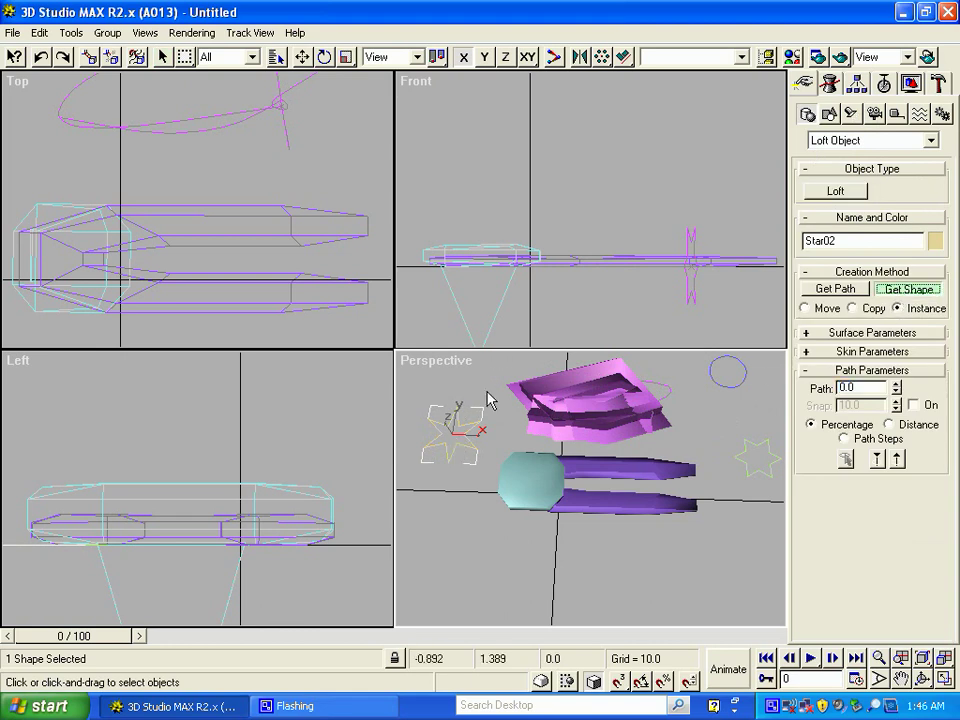
{"action": "left_click", "coordinate": [463, 423]}
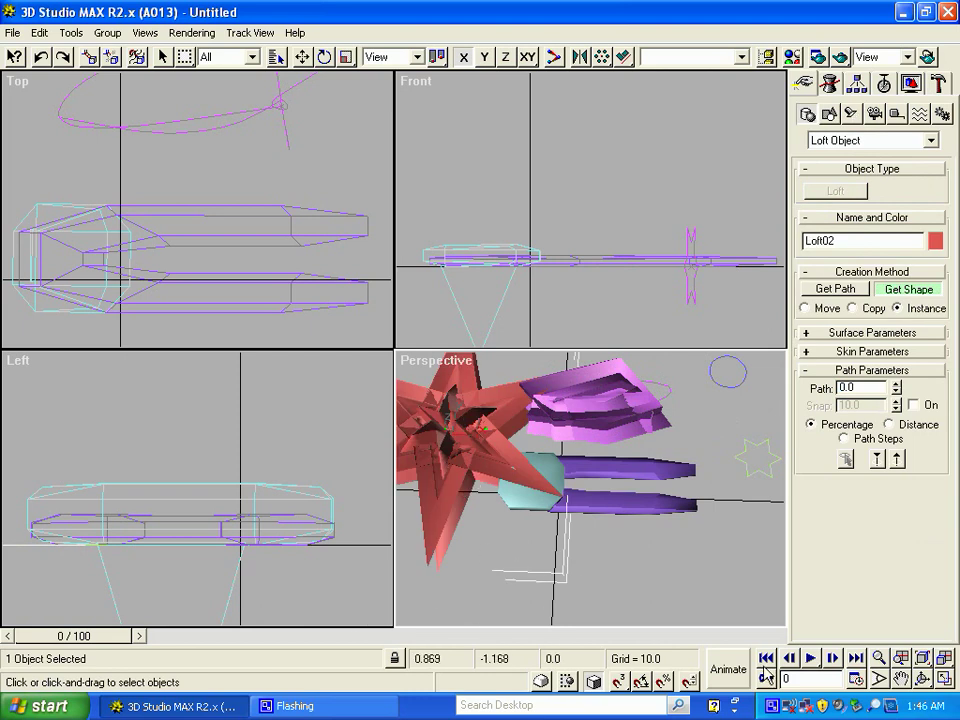
{"action": "left_click", "coordinate": [922, 680]}
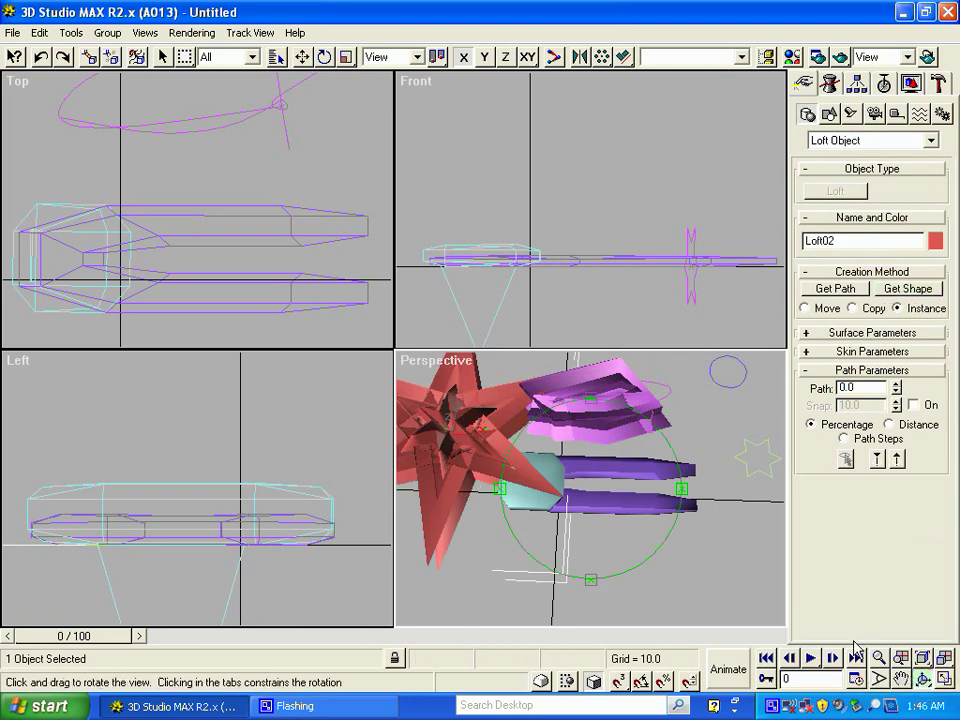
{"action": "left_click", "coordinate": [901, 680]}
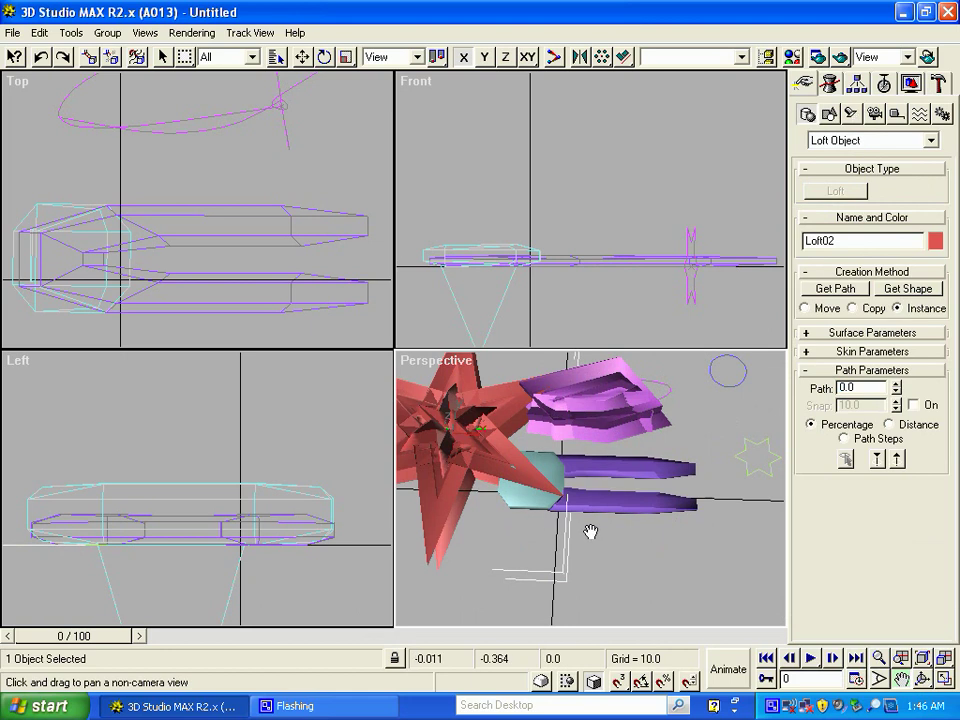
{"action": "middle_click_drag", "start_coordinate": [561, 531], "coordinate": [672, 562]}
{"action": "left_click_drag", "start_coordinate": [672, 562], "coordinate": [677, 574]}
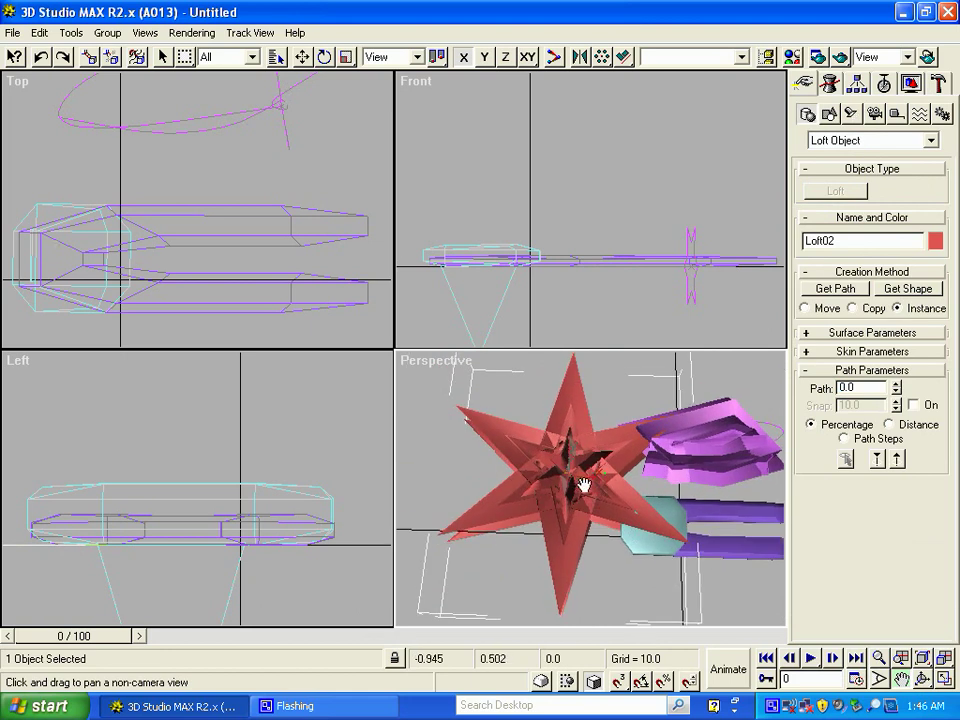
Check the polygon counts of the selected star loft and the whole scene with the Polygon Counter utility
{"action": "left_click", "coordinate": [940, 84]}
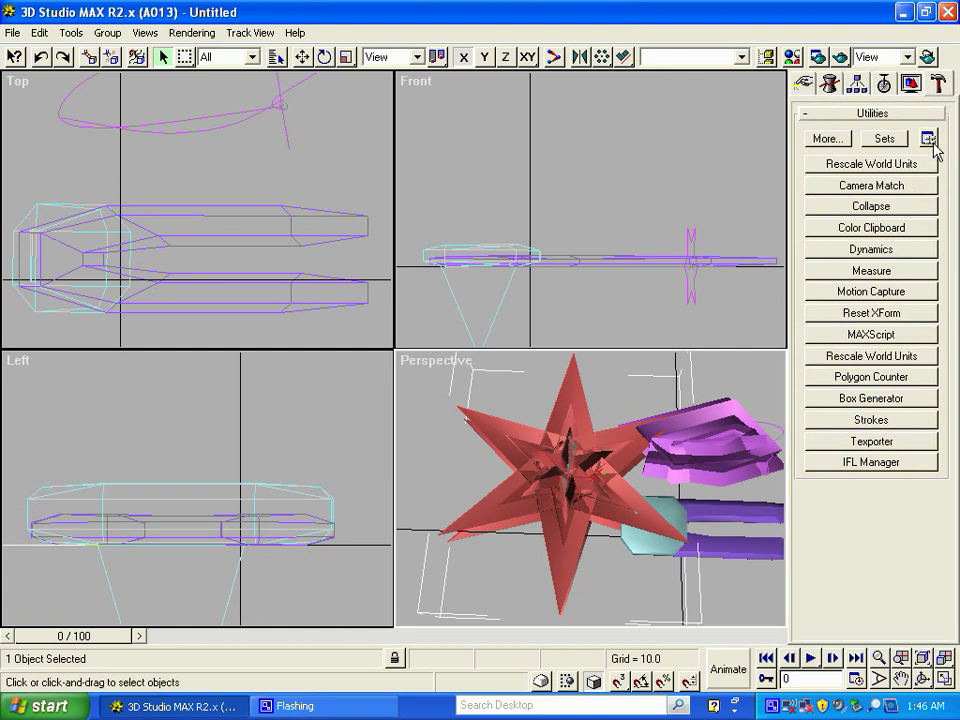
{"action": "left_click", "coordinate": [869, 377]}
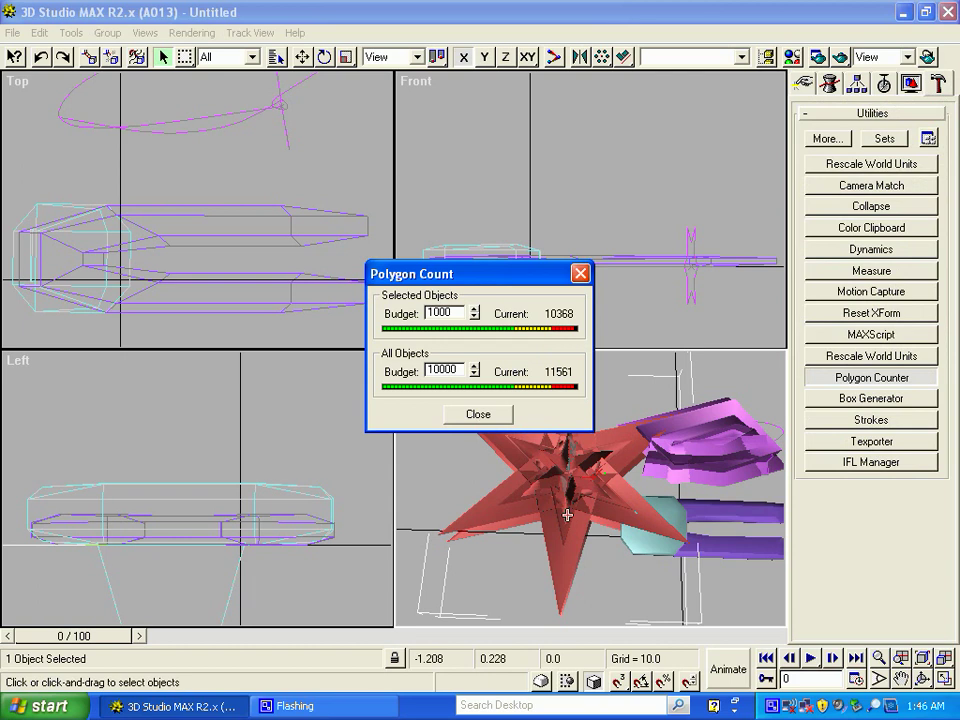
{"action": "left_click", "coordinate": [580, 274]}
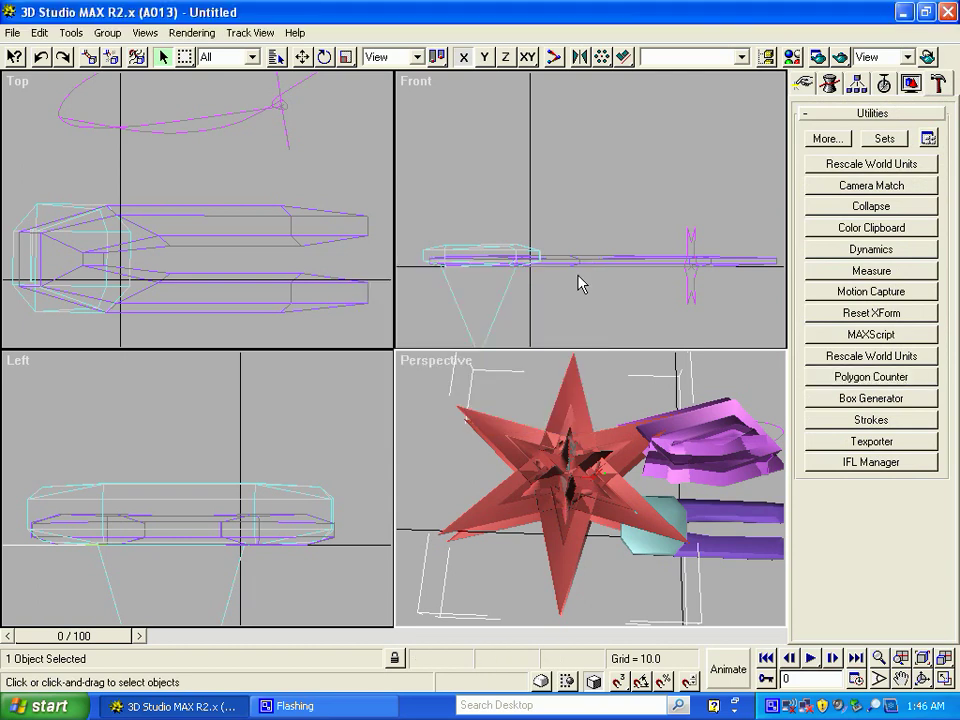
Delete the red star loft, the pink loft, its NURBS curve and the second star, and recheck the scene's polygon count
{"action": "key", "text": "Delete"}
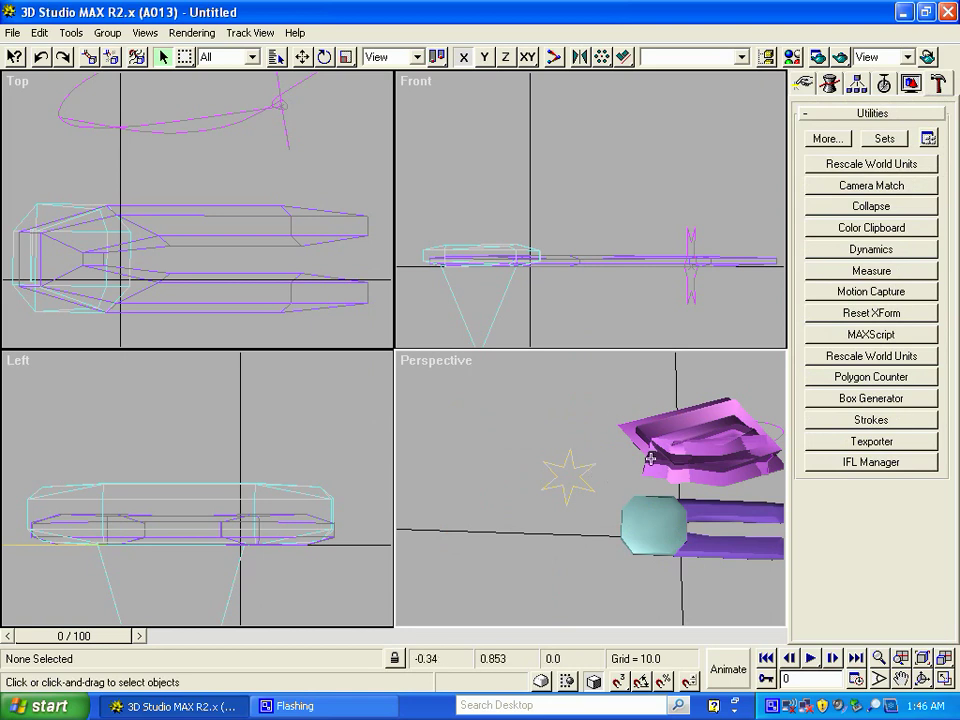
{"action": "left_click_drag", "start_coordinate": [521, 396], "coordinate": [706, 478]}
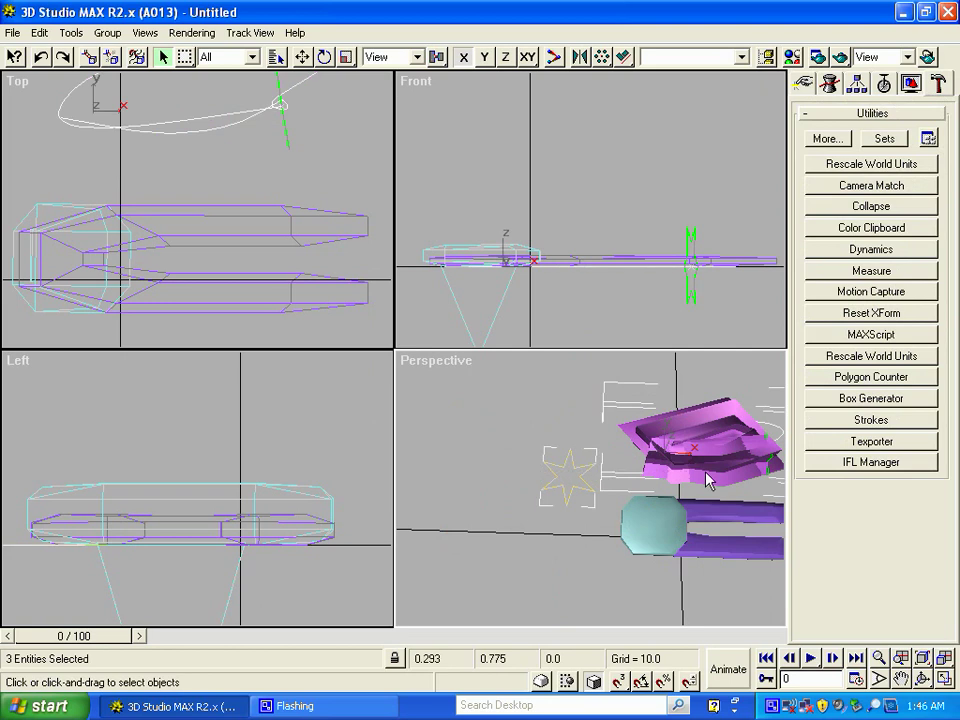
{"action": "key", "text": "Delete"}
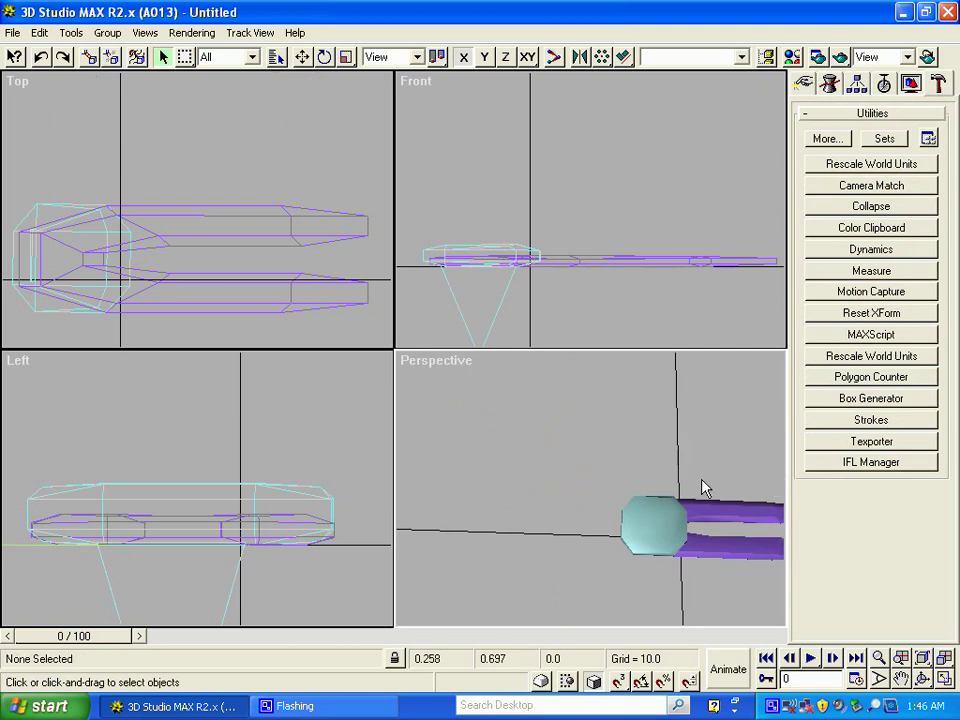
{"action": "left_click", "coordinate": [870, 379]}
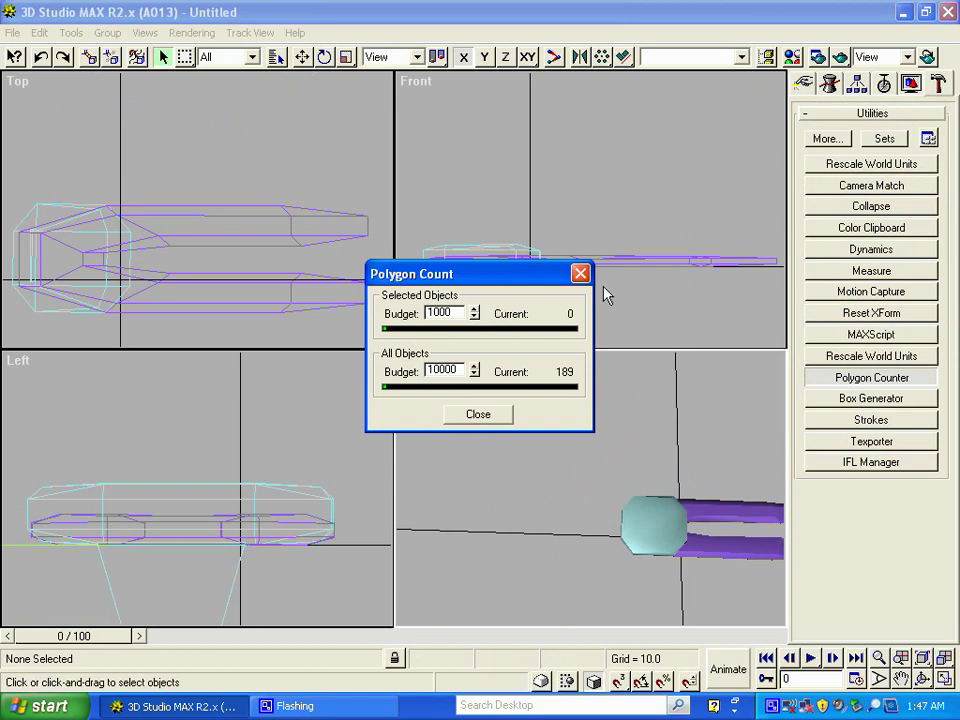
{"action": "left_click", "coordinate": [580, 273]}
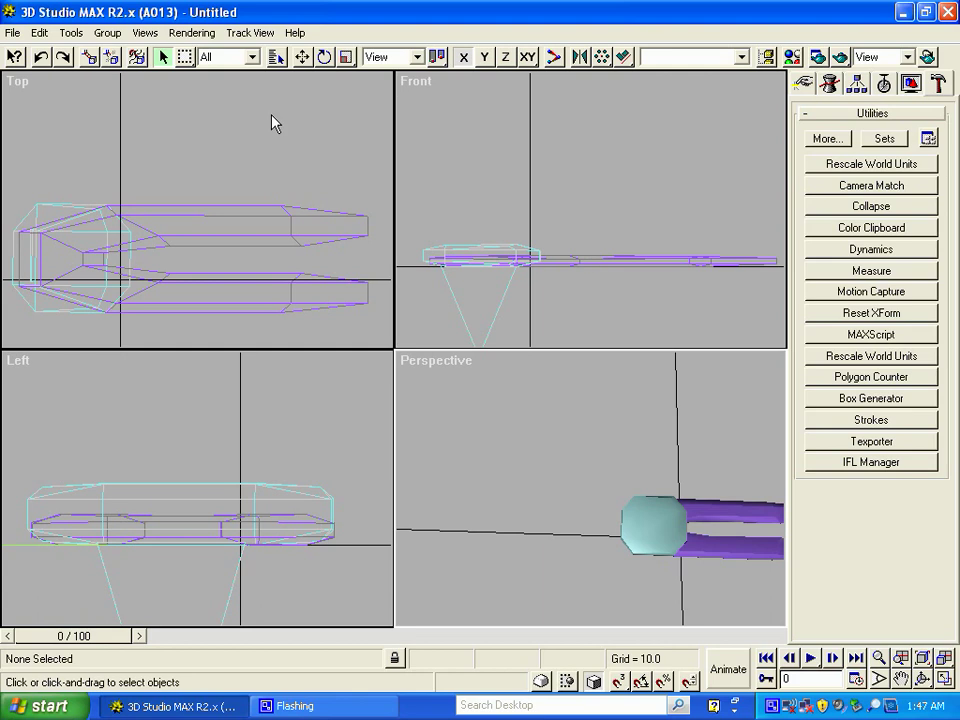
Save the scene to the Desktop as a 3D Studio MAX file named newweapon
{"action": "left_click", "coordinate": [12, 32]}
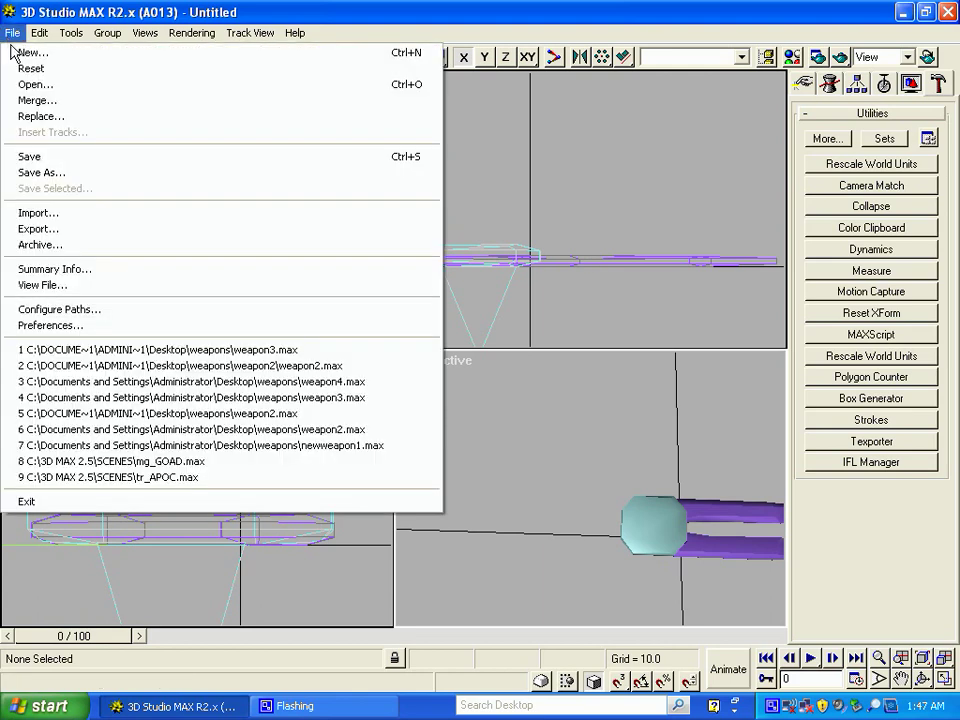
{"action": "left_click", "coordinate": [57, 160]}
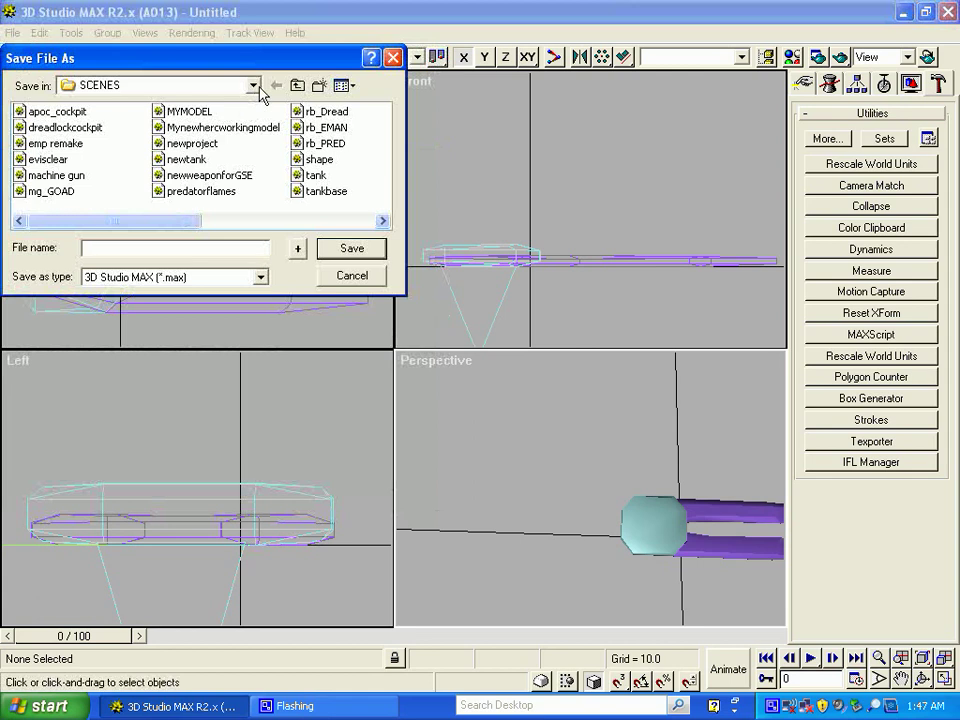
{"action": "left_click", "coordinate": [190, 86]}
{"action": "left_click", "coordinate": [182, 100]}
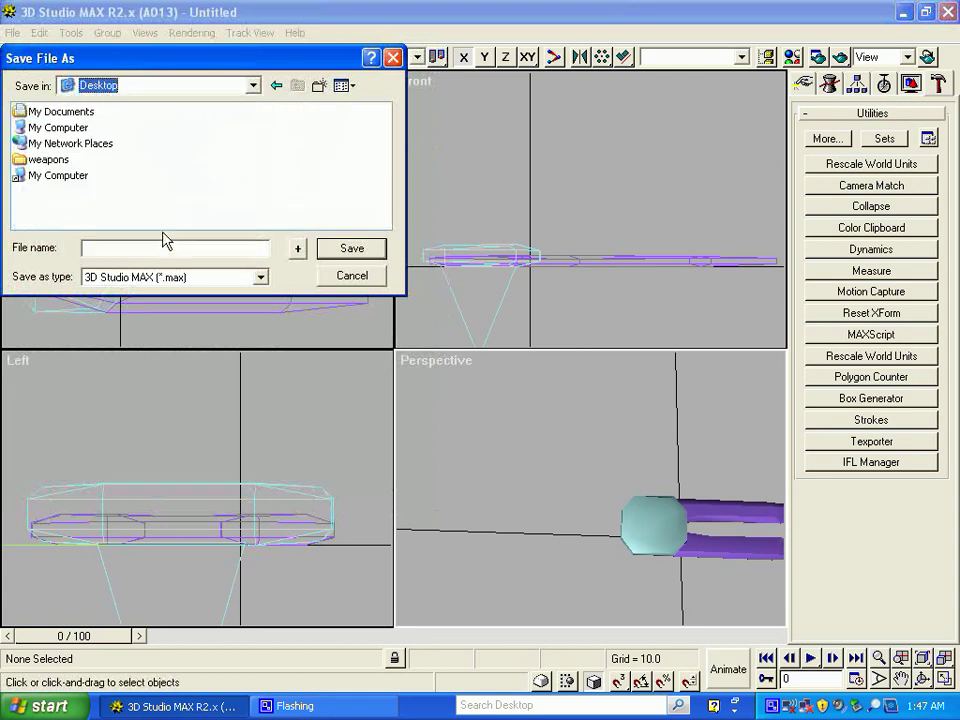
{"action": "left_click", "coordinate": [151, 249]}
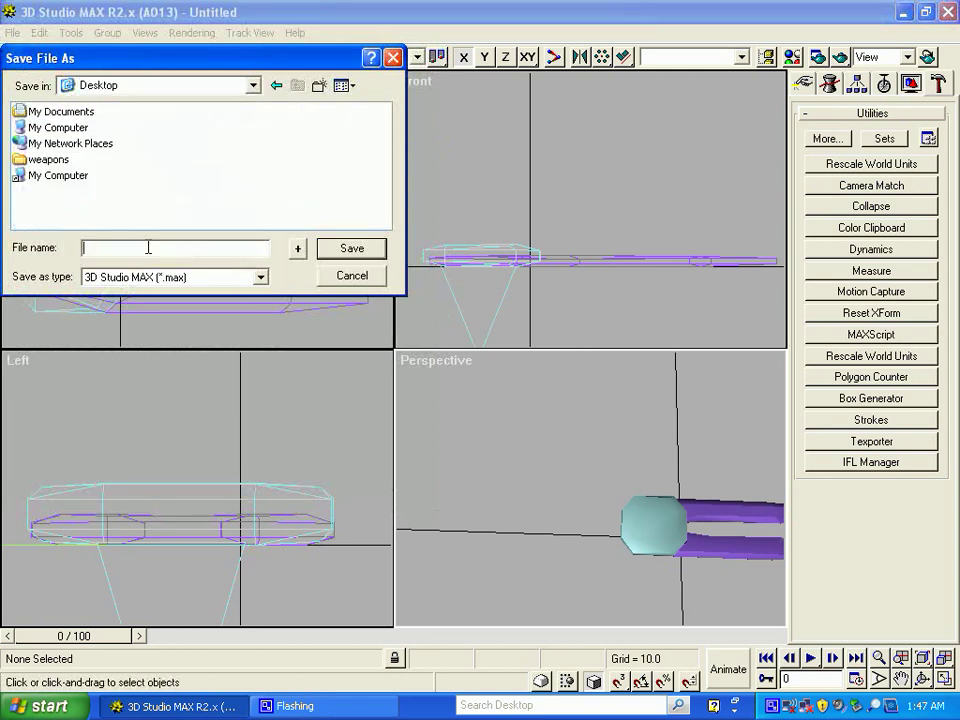
{"action": "type", "text": "newweapon"}
{"action": "left_click", "coordinate": [364, 258]}
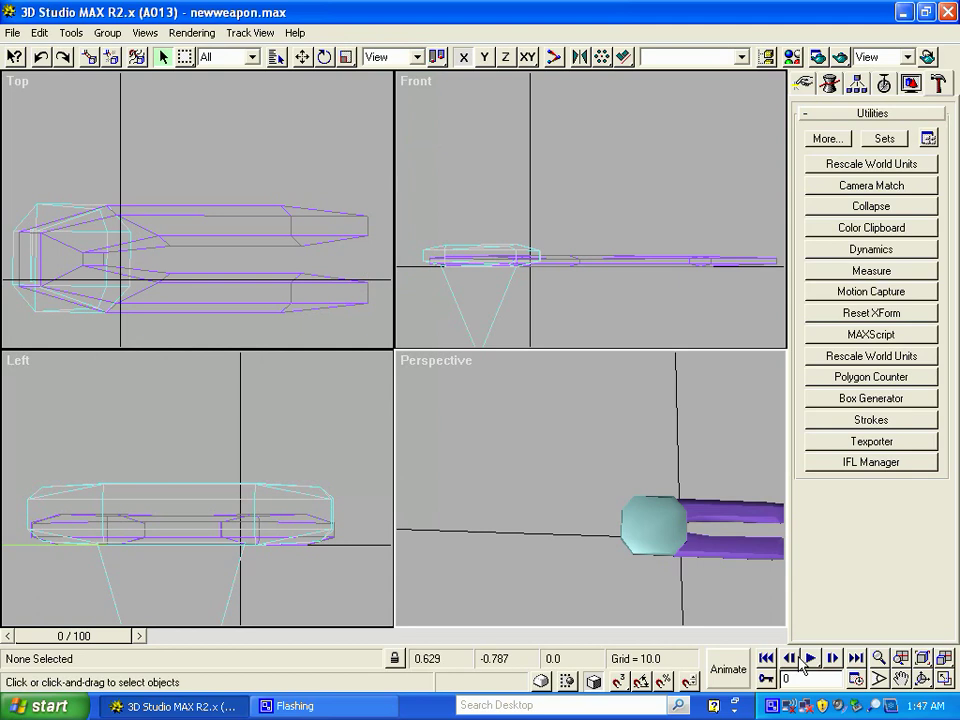